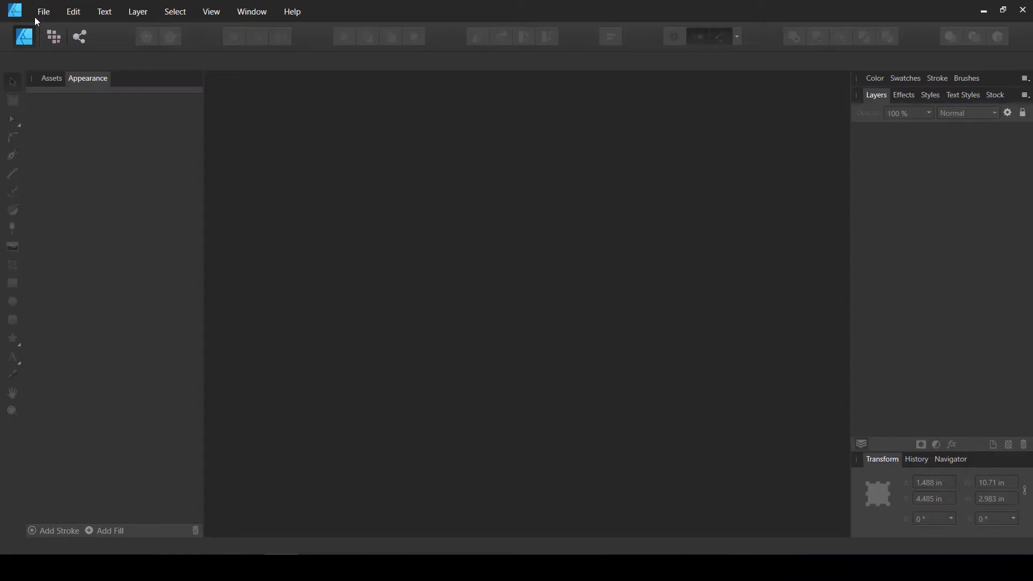
# Step: Create a new 15 × 18 in portrait document at 300 DPI in RGB/8 with a transparent background
pyautogui.click(43, 11)
pyautogui.click(39, 40)
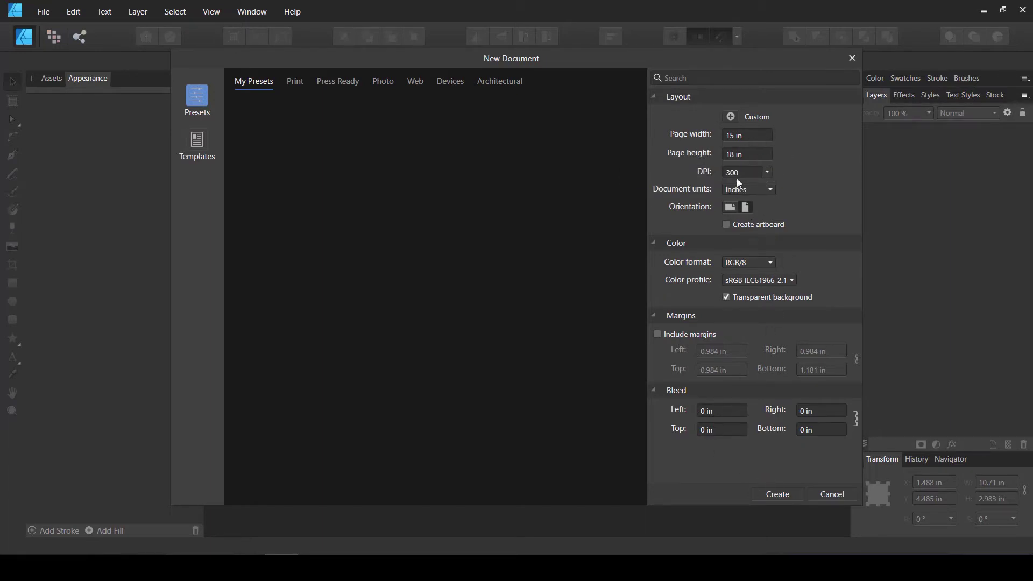
pyautogui.click(777, 494)
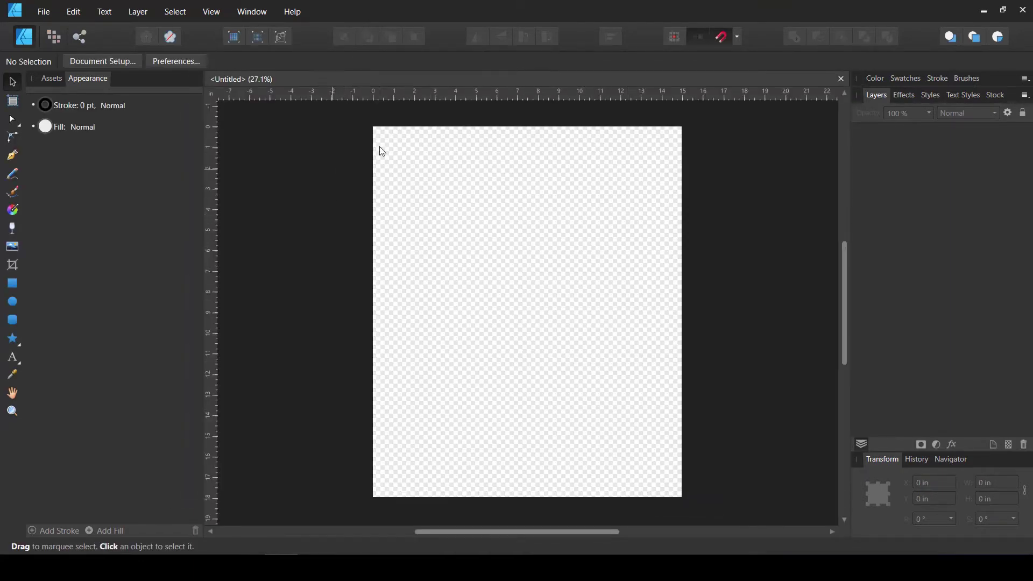
# Step: Draw a rectangle covering the whole page, about 15.8 × 18.9 in, and fill it with black
pyautogui.click(13, 283)
pyautogui.moveTo(366, 123); pyautogui.dragTo(693, 507)
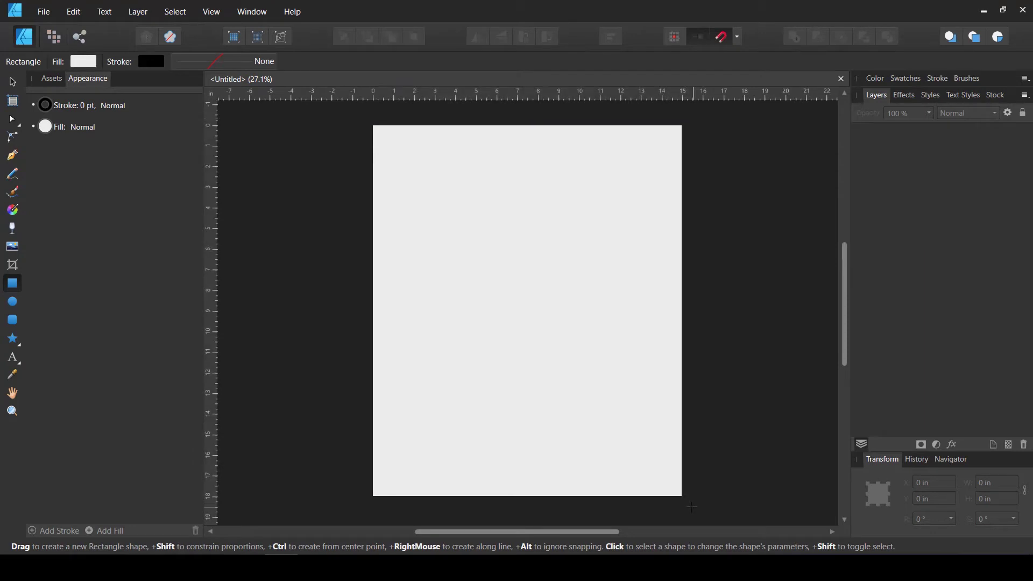
pyautogui.click(84, 62)
pyautogui.click(105, 151)
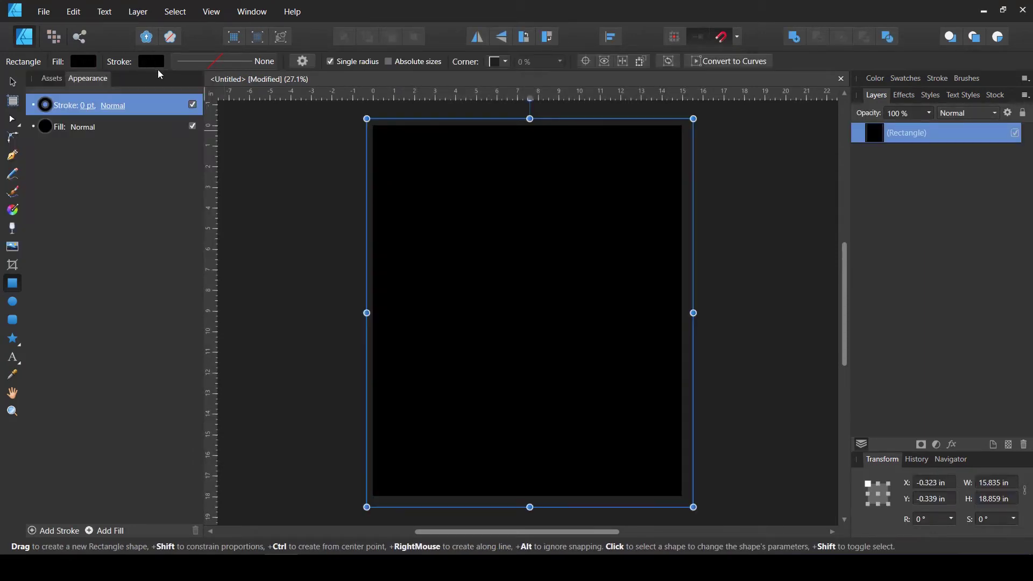
# Step: Remove the background rectangle's stroke colour, lock its layer and deselect it
pyautogui.click(157, 63)
pyautogui.click(247, 87)
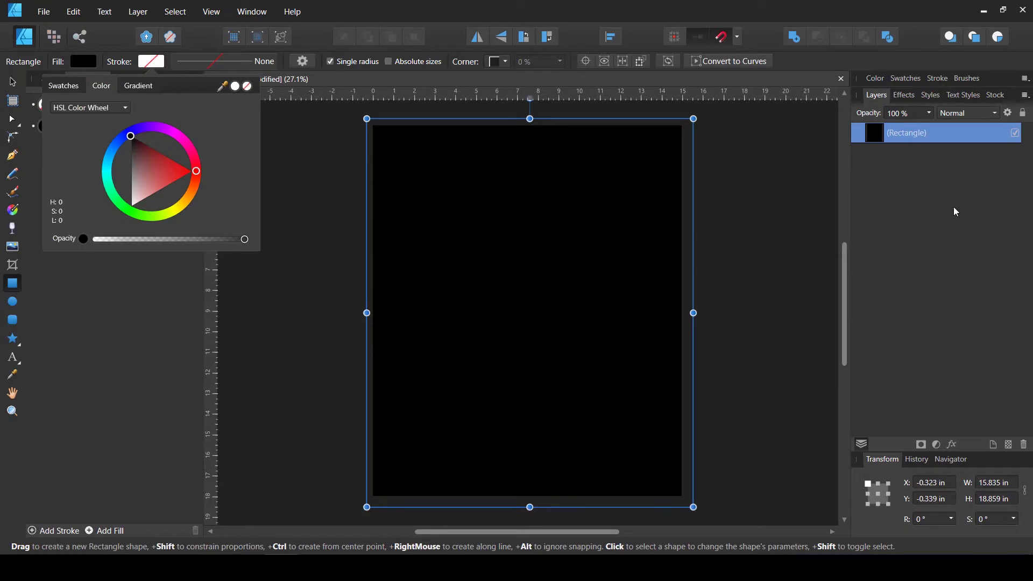
pyautogui.click(1023, 114)
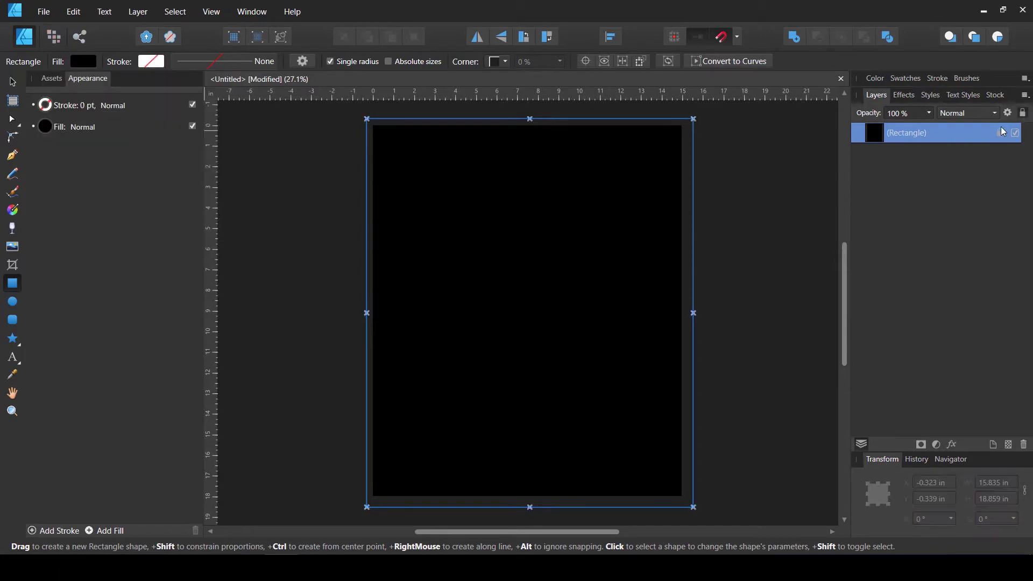
pyautogui.click(12, 80)
pyautogui.click(788, 213)
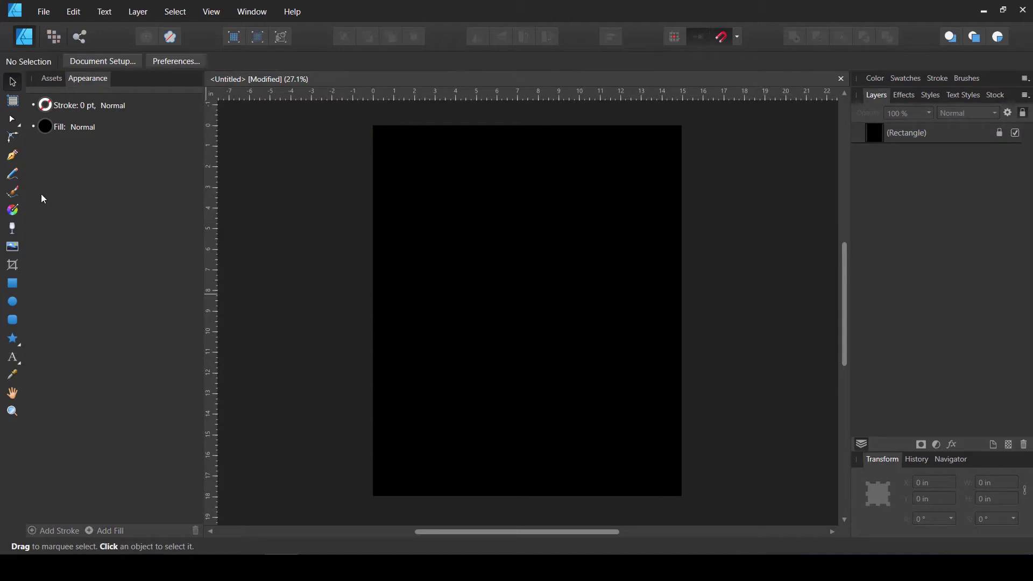
# Step: Add the artistic text PEACE, scale it to about 11.6 in wide and place it in the upper part of the page
pyautogui.click(13, 359)
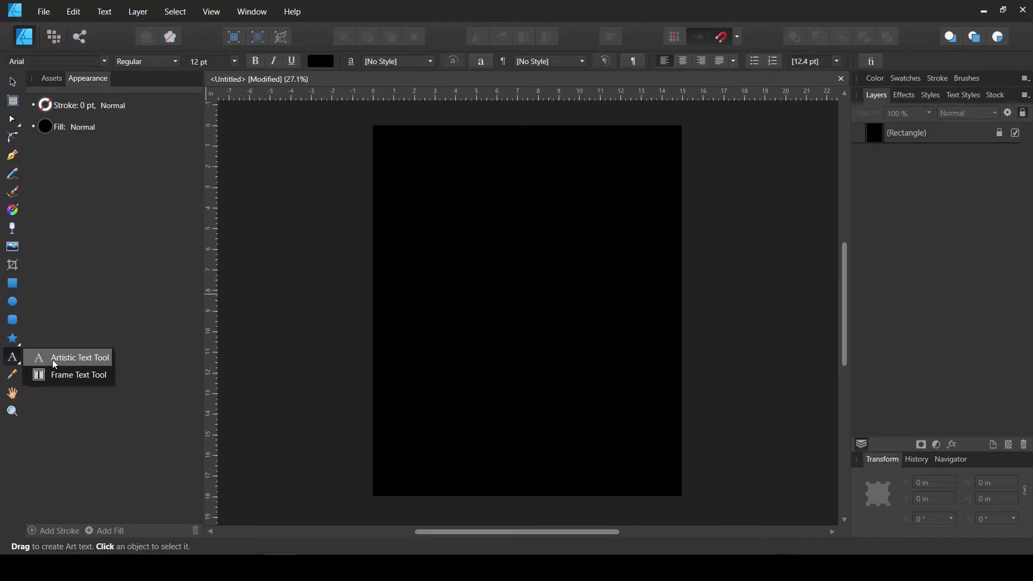
pyautogui.click(56, 359)
pyautogui.click(458, 250)
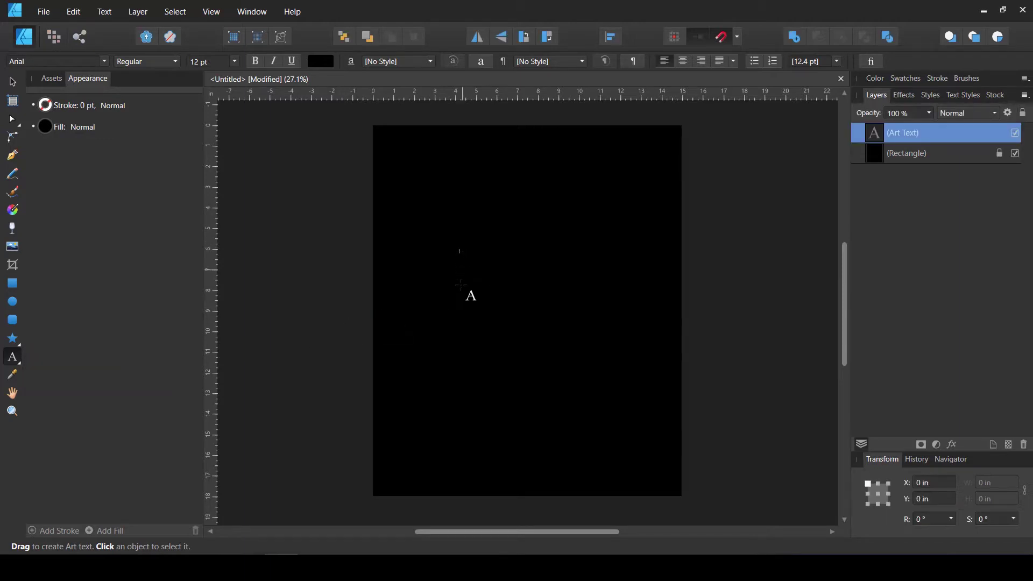
pyautogui.write('PEACE')
pyautogui.press('Escape')
pyautogui.moveTo(465, 247); pyautogui.dragTo(697, 147)
pyautogui.moveTo(618, 235); pyautogui.dragTo(559, 235)
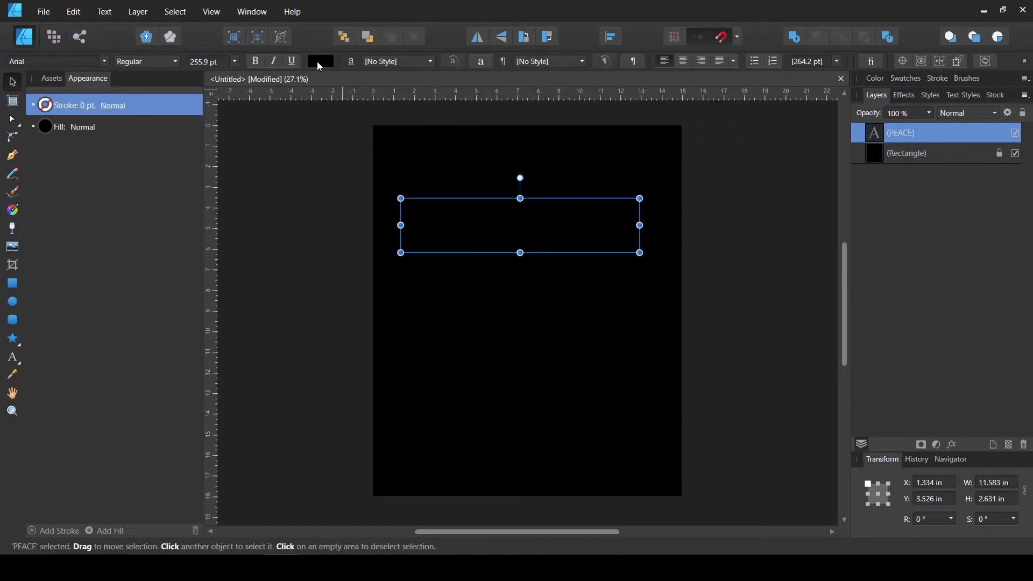
# Step: Colour the PEACE text white and deselect it
pyautogui.click(320, 62)
pyautogui.click(302, 224)
pyautogui.click(556, 291)
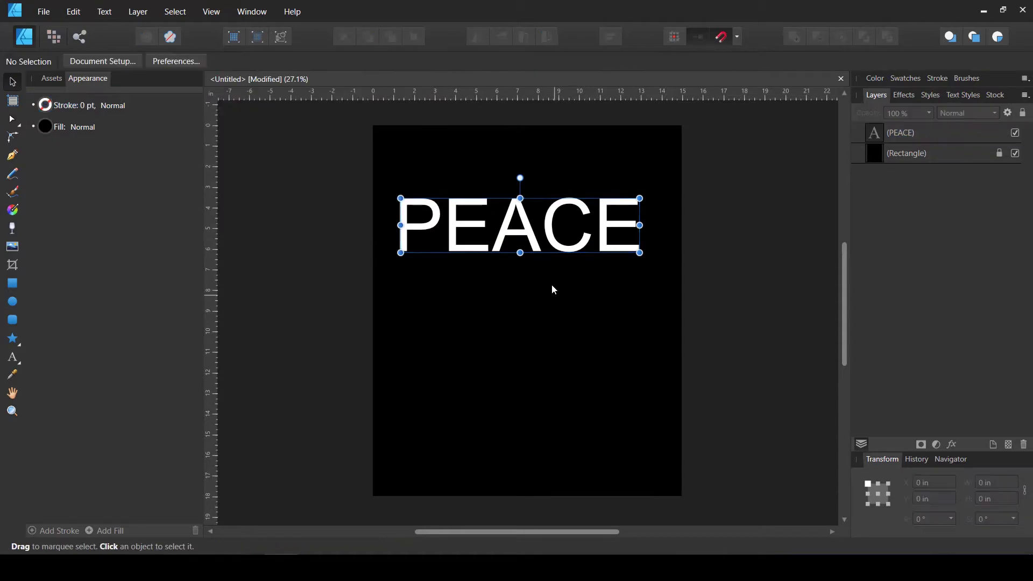
# Step: Set PEACE in the NMF Burner font and centre it horizontally on the upper page at about 11.7 in wide
pyautogui.moveTo(538, 241)
pyautogui.mouseDown()
pyautogui.moveTo(568, 244)
pyautogui.moveTo(547, 249)
pyautogui.mouseUp()
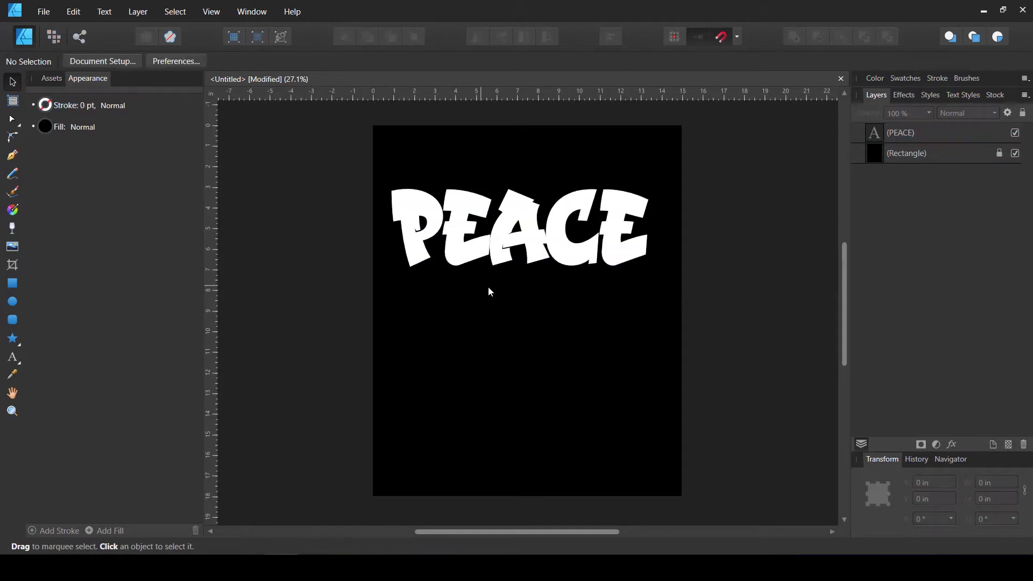
pyautogui.moveTo(538, 250); pyautogui.dragTo(544, 255)
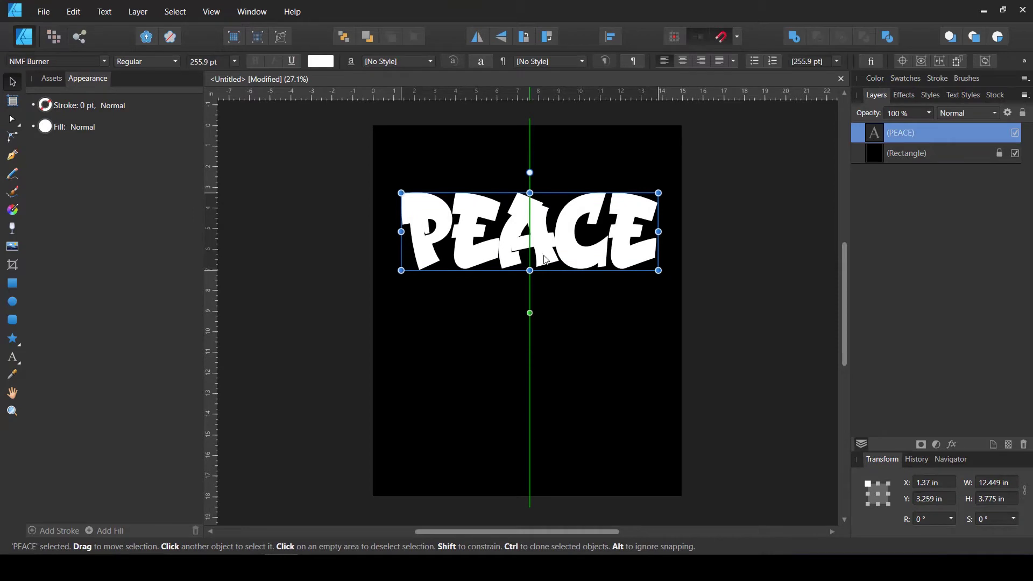
pyautogui.moveTo(658, 270); pyautogui.dragTo(600, 250)
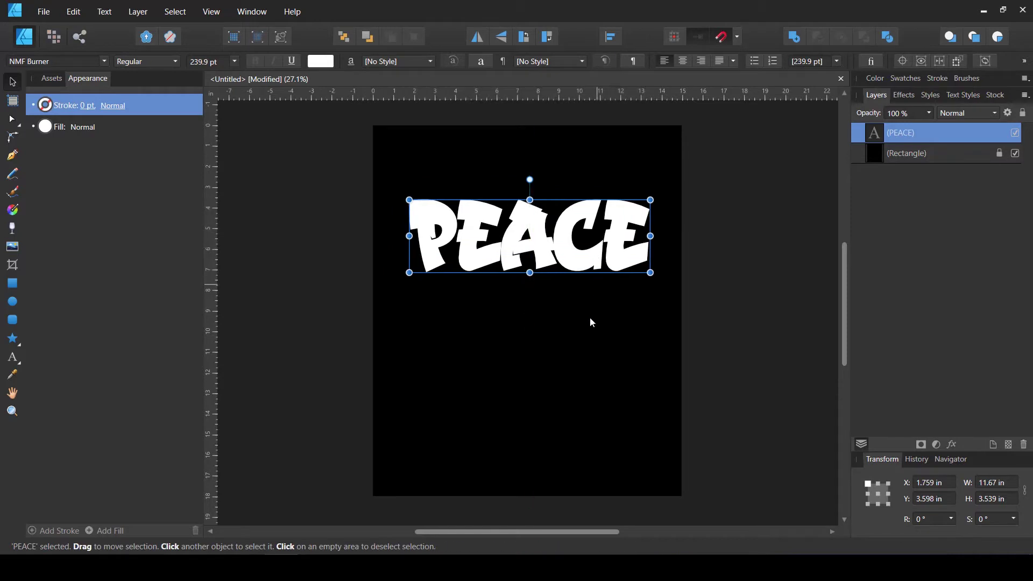
pyautogui.click(592, 320)
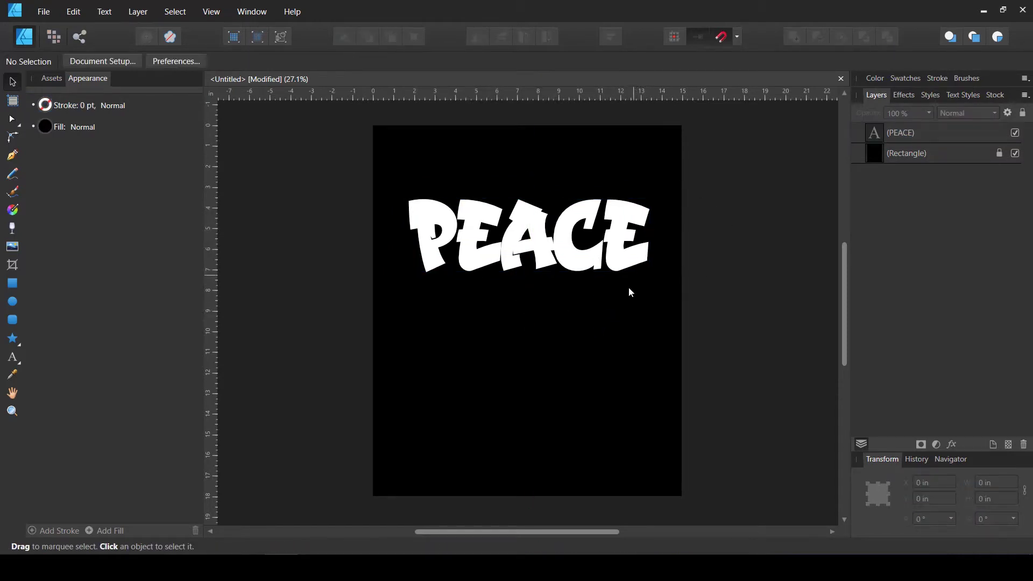
# Step: Add an outside Outline layer effect to the PEACE text with a 4.5 px radius and a red colour
pyautogui.click(599, 248)
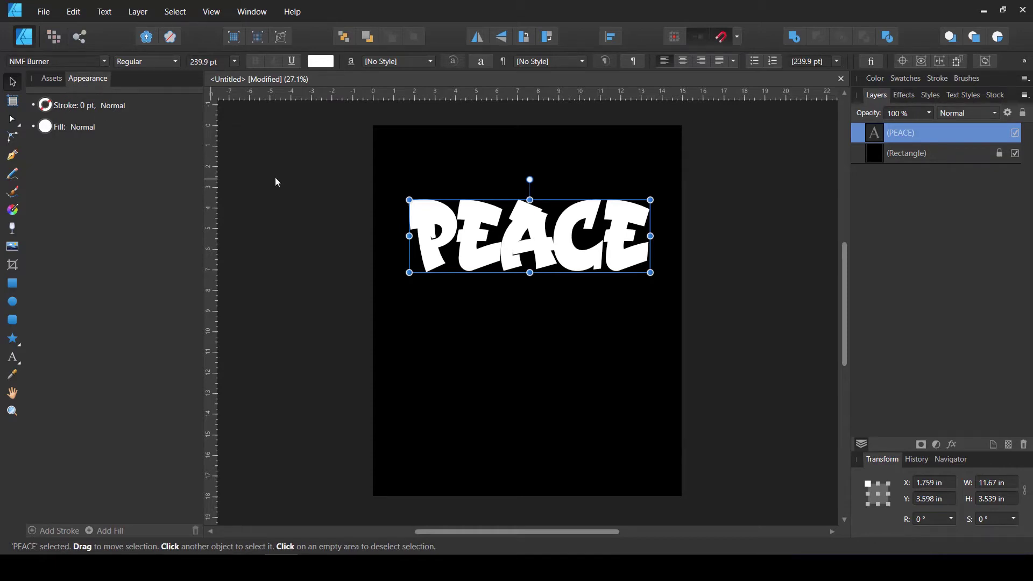
pyautogui.click(953, 446)
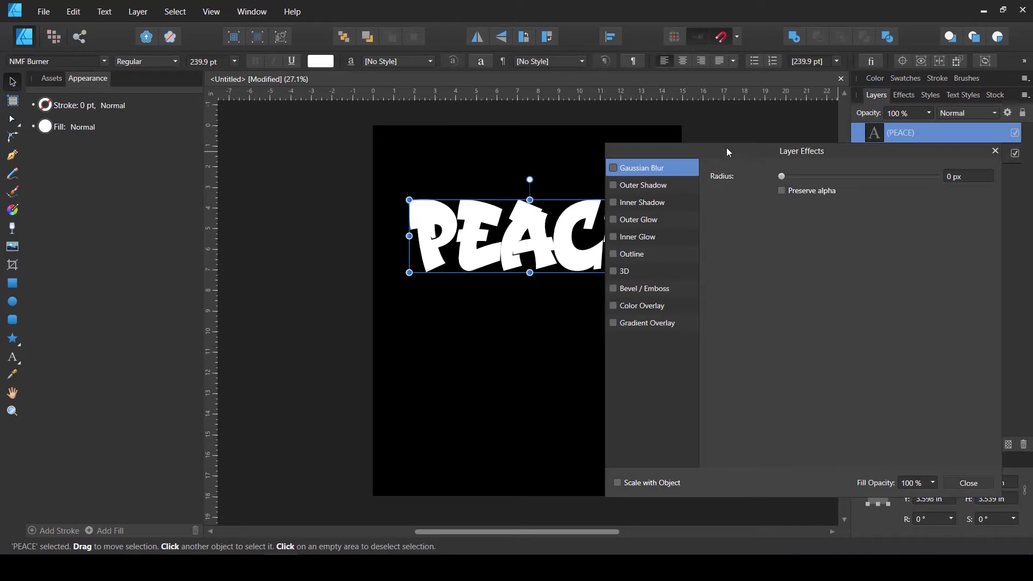
pyautogui.click(613, 254)
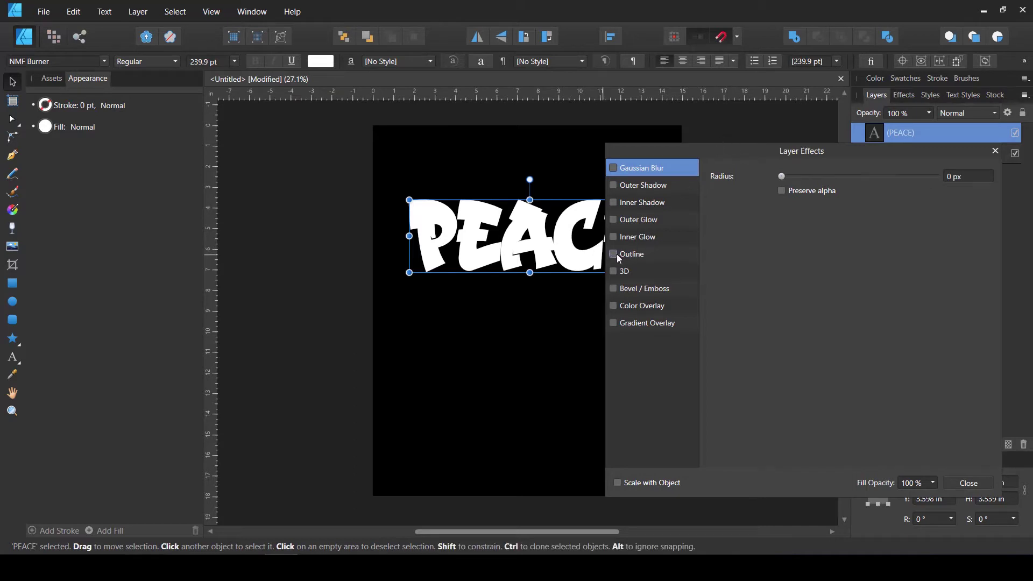
pyautogui.click(644, 257)
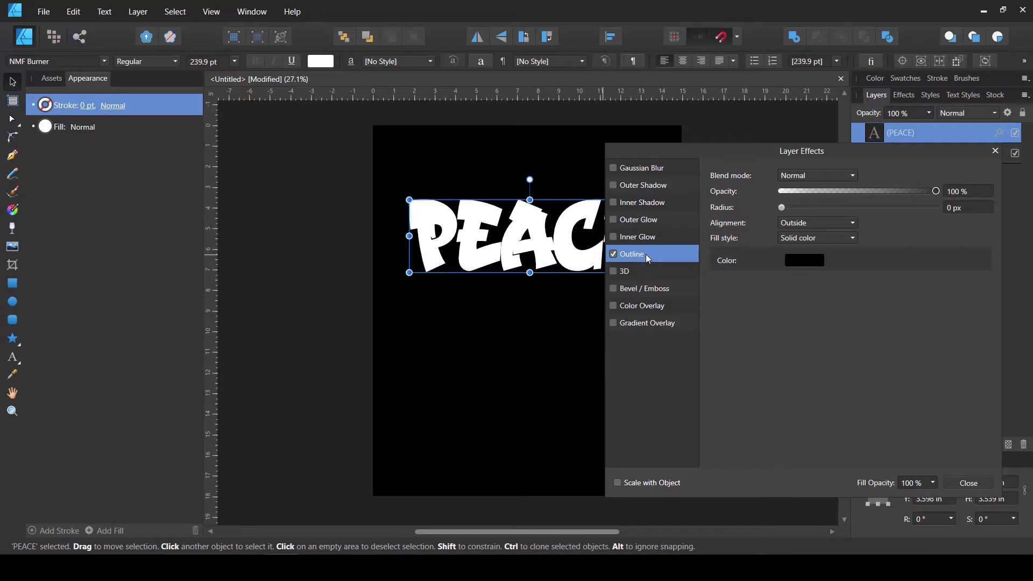
pyautogui.moveTo(781, 208); pyautogui.dragTo(838, 210)
pyautogui.click(805, 260)
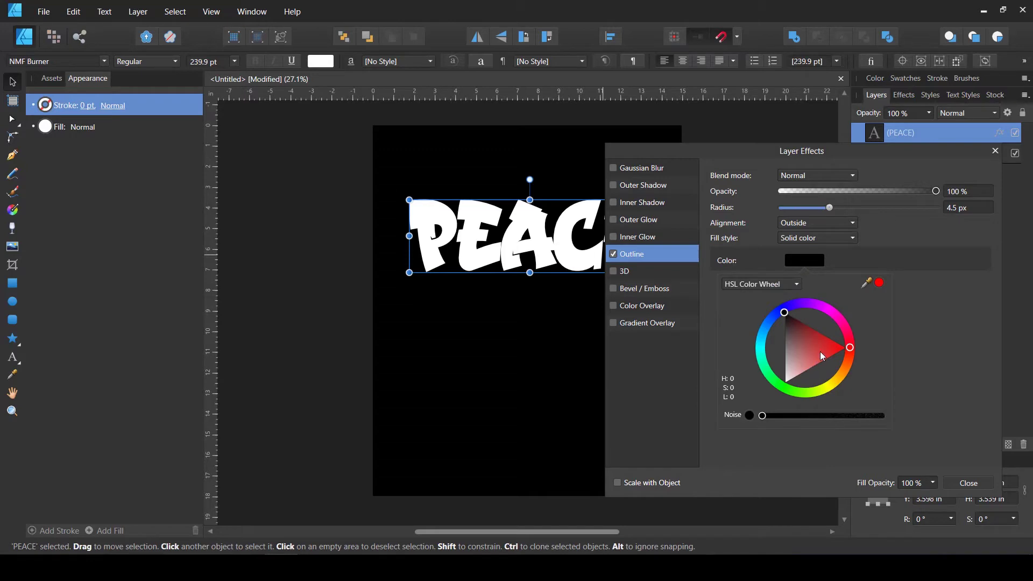
pyautogui.moveTo(851, 354)
pyautogui.mouseDown()
pyautogui.moveTo(840, 362)
pyautogui.moveTo(866, 354)
pyautogui.moveTo(838, 355)
pyautogui.moveTo(852, 360)
pyautogui.moveTo(857, 344)
pyautogui.moveTo(837, 354)
pyautogui.mouseUp()
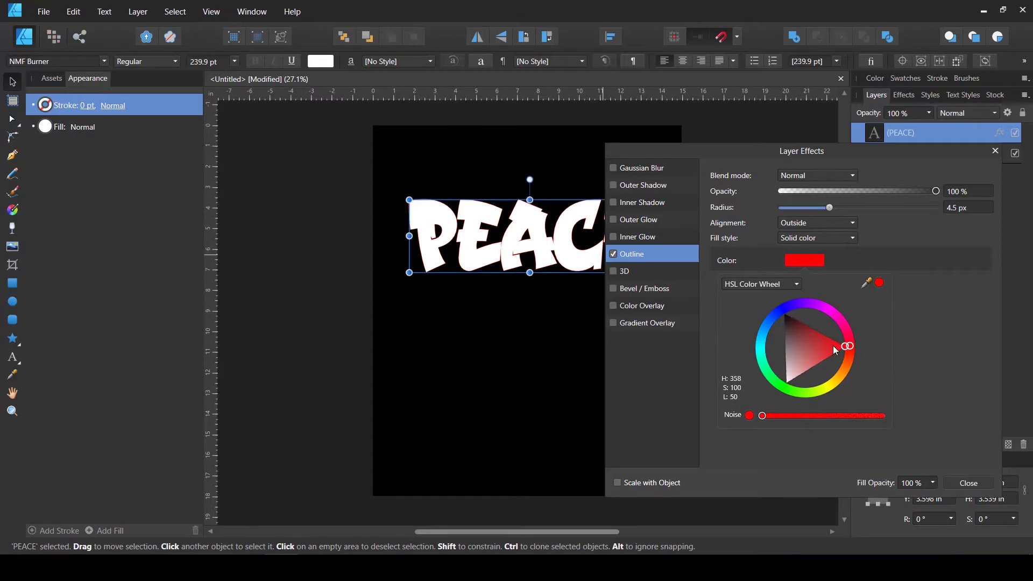
# Step: Increase the red outline's radius to about 49.2 px and close the layer effects
pyautogui.click(833, 207)
pyautogui.moveTo(834, 207); pyautogui.dragTo(902, 212)
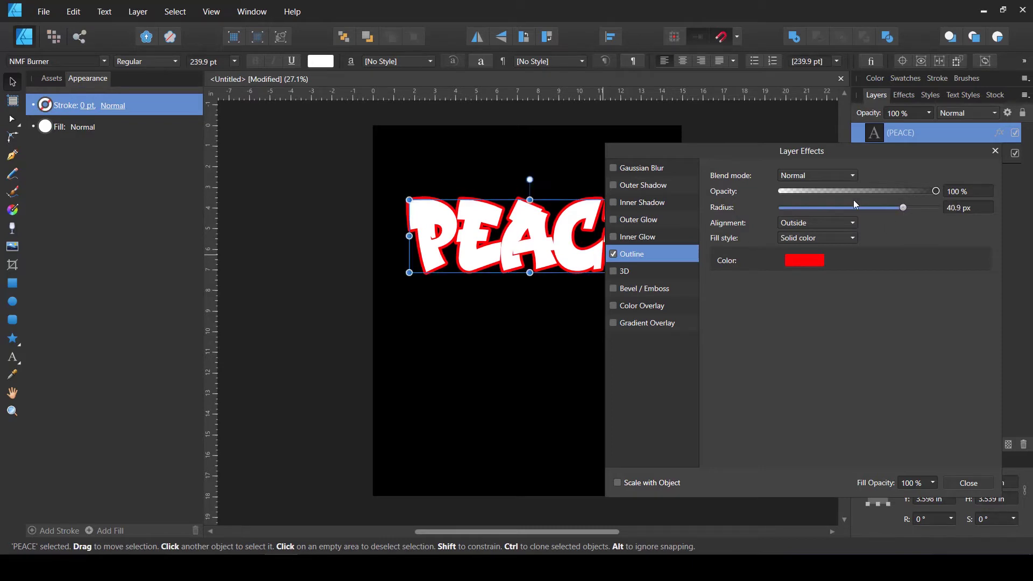
pyautogui.moveTo(842, 151); pyautogui.dragTo(805, 154)
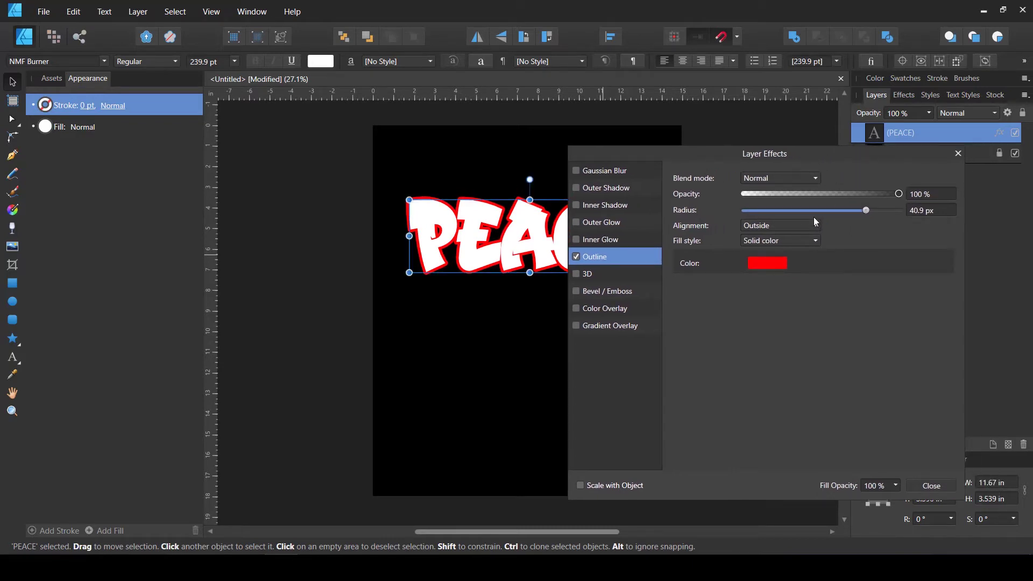
pyautogui.moveTo(866, 214); pyautogui.dragTo(880, 214)
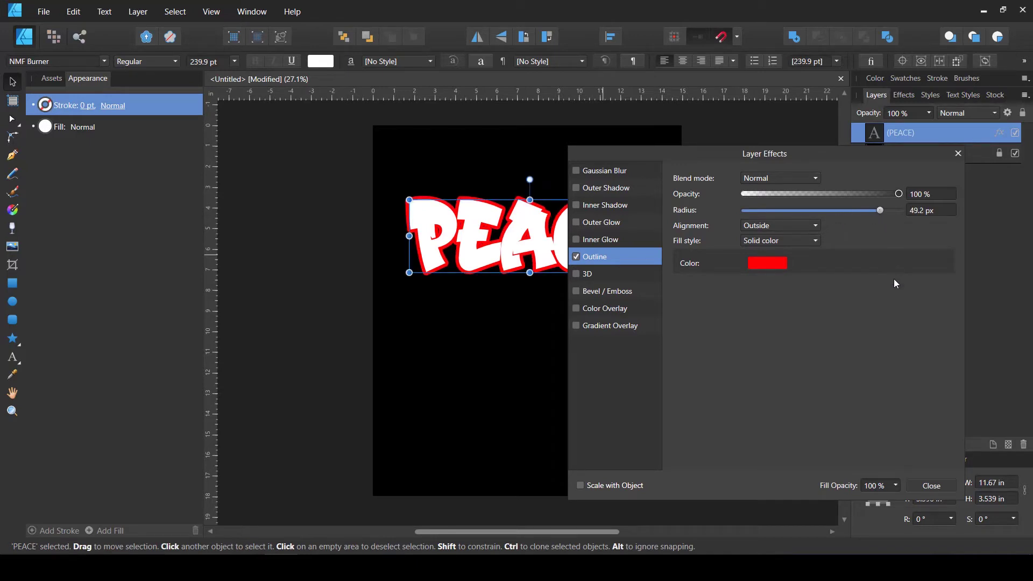
pyautogui.click(931, 486)
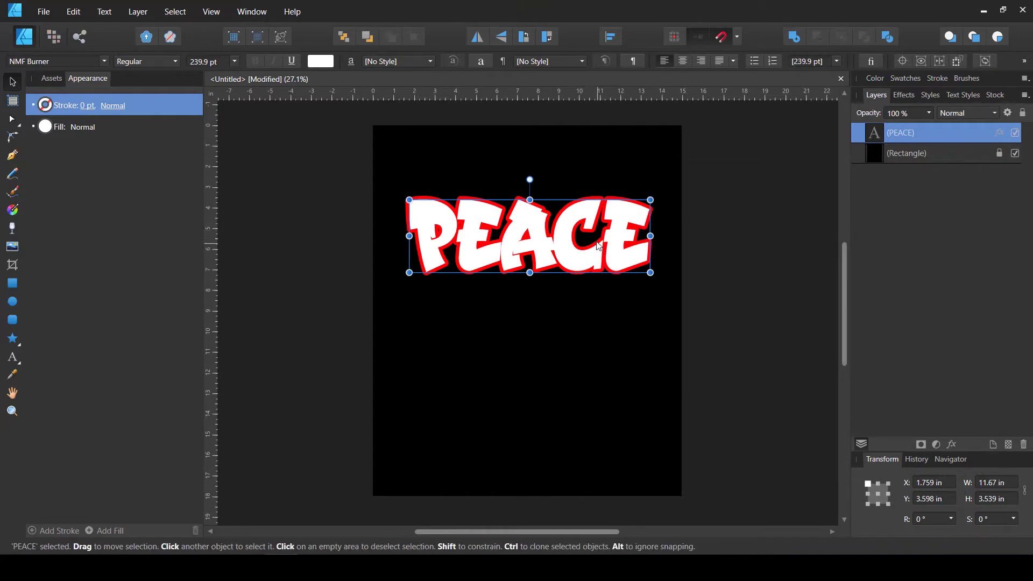
# Step: Give the PEACE text an 11.1 pt stroke in bright yellow
pyautogui.click(86, 106)
pyautogui.moveTo(47, 151); pyautogui.dragTo(76, 147)
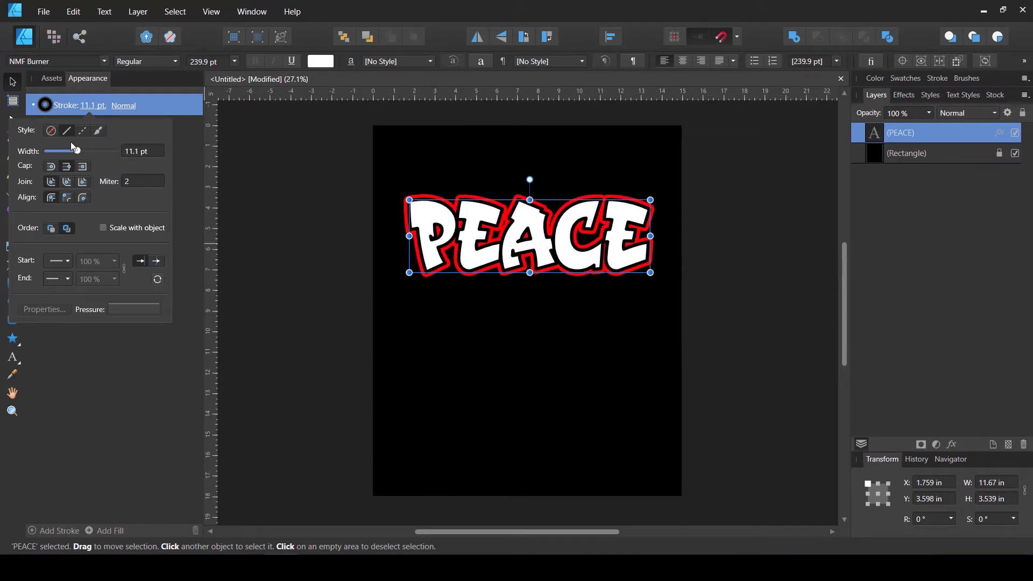
pyautogui.click(46, 105)
pyautogui.moveTo(117, 212)
pyautogui.mouseDown()
pyautogui.moveTo(134, 221)
pyautogui.moveTo(98, 257)
pyautogui.mouseUp()
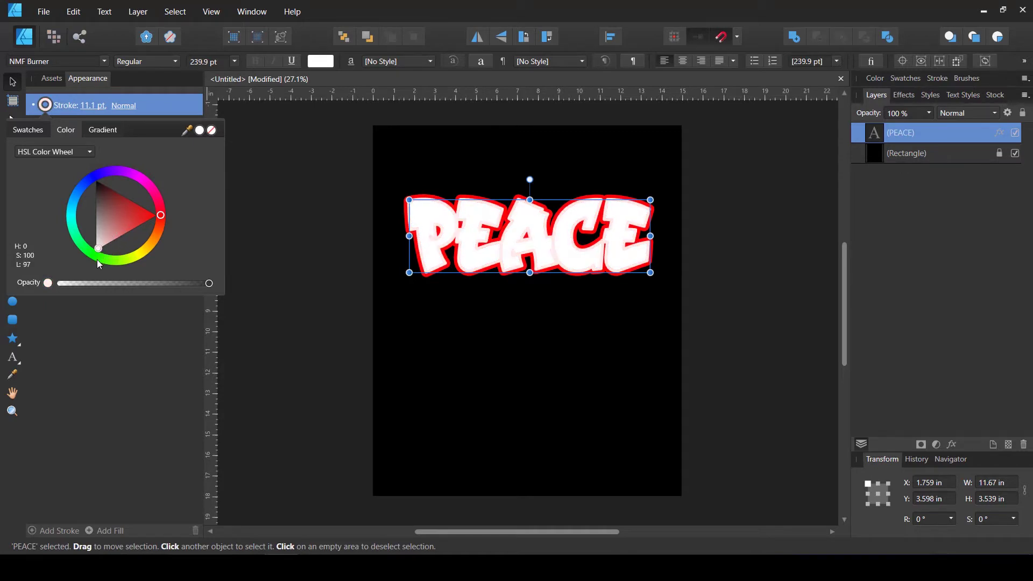
pyautogui.moveTo(165, 223)
pyautogui.mouseDown()
pyautogui.moveTo(146, 253)
pyautogui.moveTo(101, 226)
pyautogui.moveTo(111, 225)
pyautogui.moveTo(96, 246)
pyautogui.moveTo(74, 228)
pyautogui.moveTo(82, 238)
pyautogui.moveTo(157, 250)
pyautogui.moveTo(149, 268)
pyautogui.mouseUp()
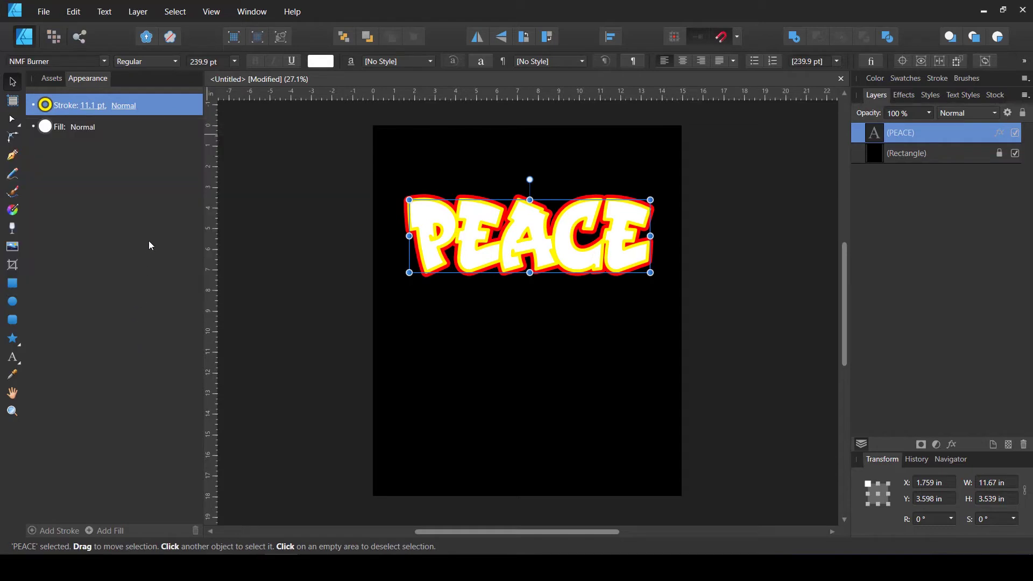
# Step: Change the PEACE text's fill to a linear gradient and colour its starting stop bright green
pyautogui.click(43, 129)
pyautogui.click(46, 127)
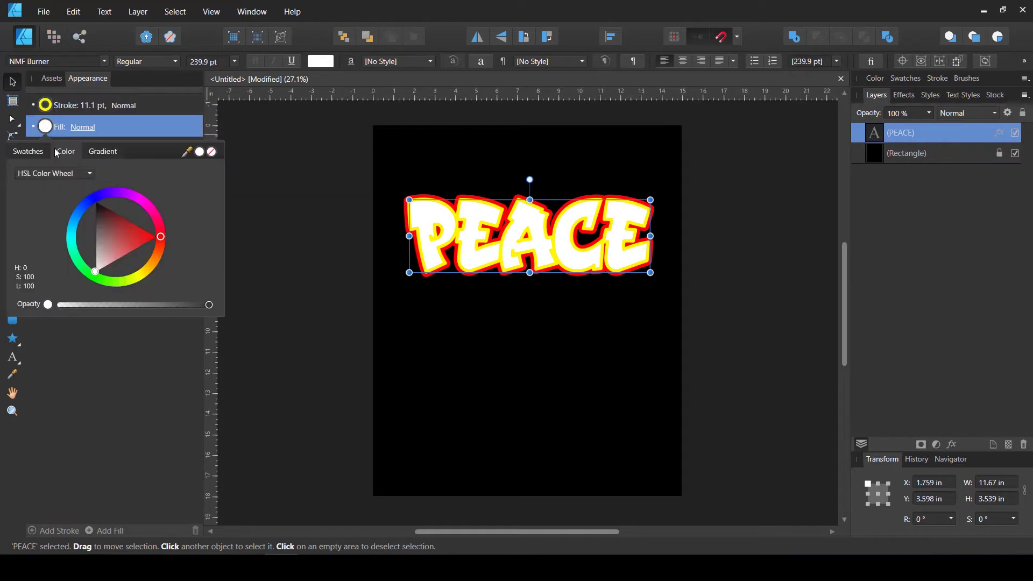
pyautogui.click(100, 151)
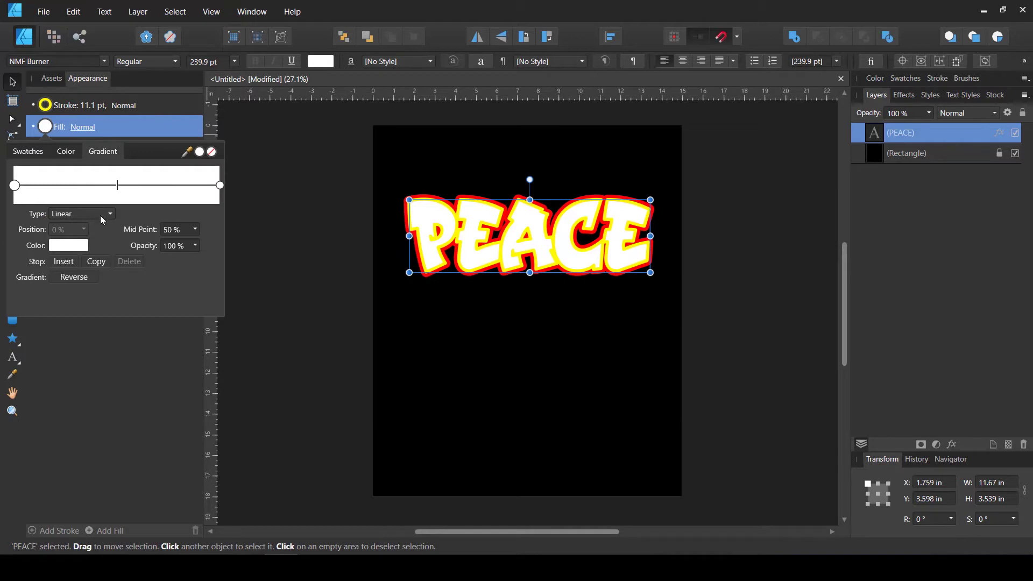
pyautogui.click(68, 246)
pyautogui.click(105, 341)
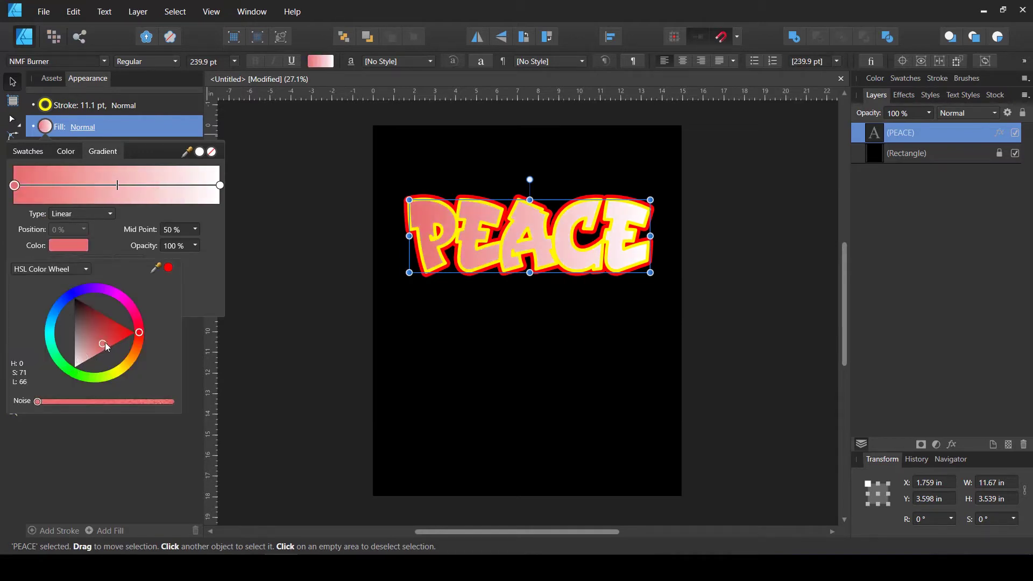
pyautogui.moveTo(138, 345); pyautogui.dragTo(93, 382)
pyautogui.moveTo(86, 334)
pyautogui.mouseDown()
pyautogui.moveTo(85, 376)
pyautogui.moveTo(104, 354)
pyautogui.moveTo(91, 361)
pyautogui.mouseUp()
# Step: Colour the end stop of the text's fill gradient magenta-purple, about H 292, S 100, L 51
pyautogui.click(221, 185)
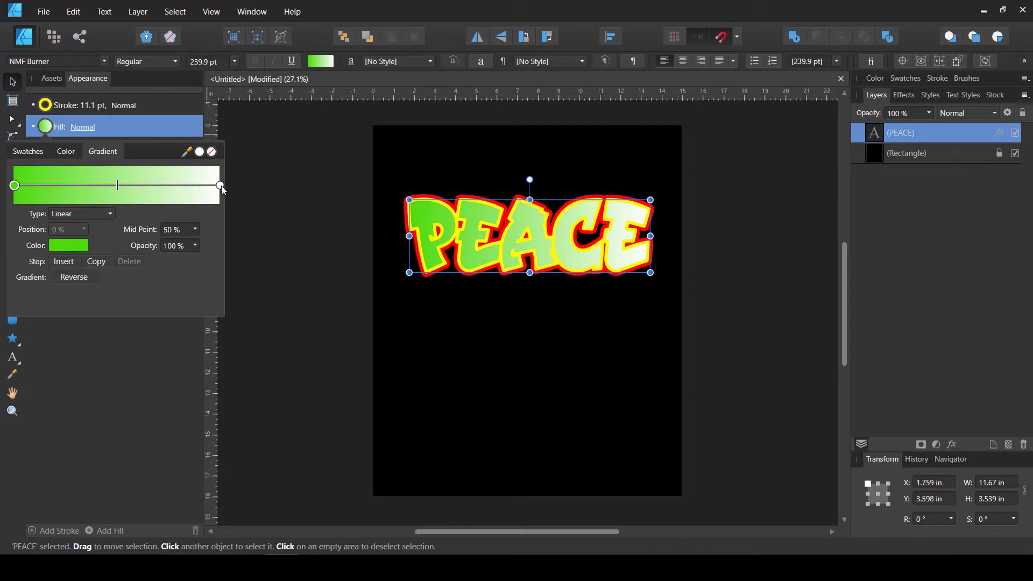
pyautogui.click(220, 186)
pyautogui.click(76, 246)
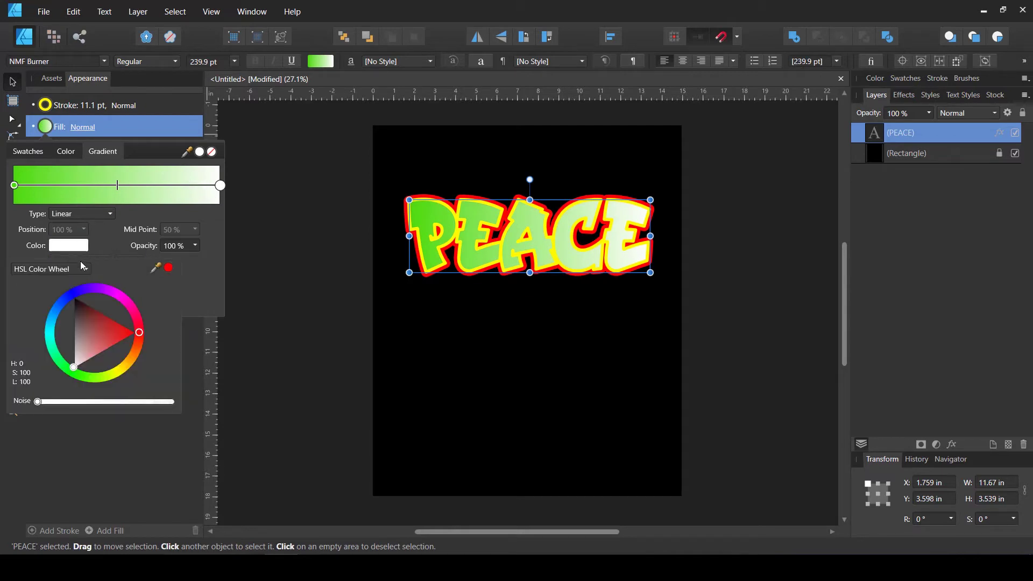
pyautogui.moveTo(84, 343); pyautogui.dragTo(114, 284)
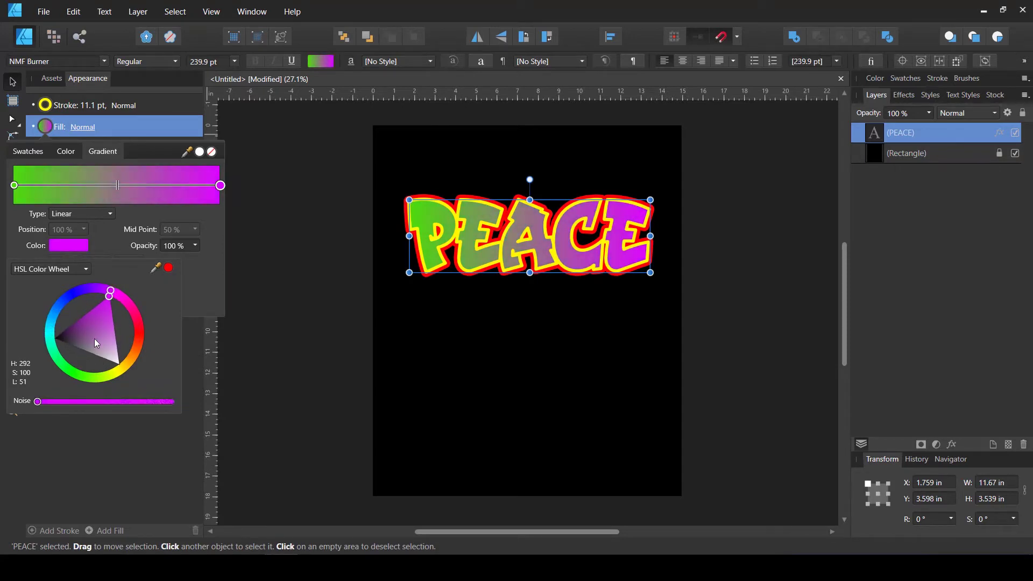
# Step: Recolour the starting stop of the text's fill gradient orange, about H 25, S 99, L 57
pyautogui.click(15, 186)
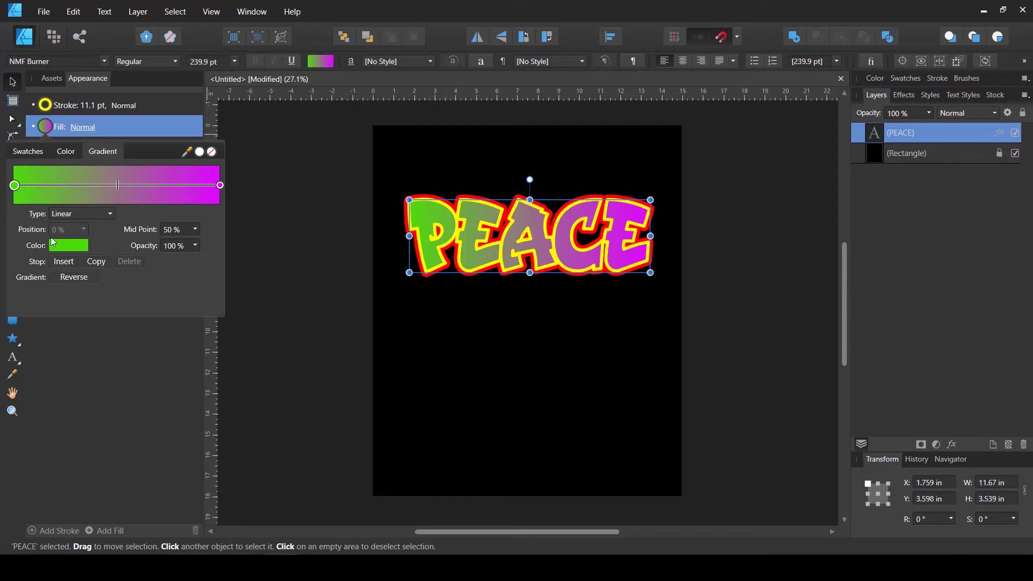
pyautogui.click(63, 247)
pyautogui.click(122, 355)
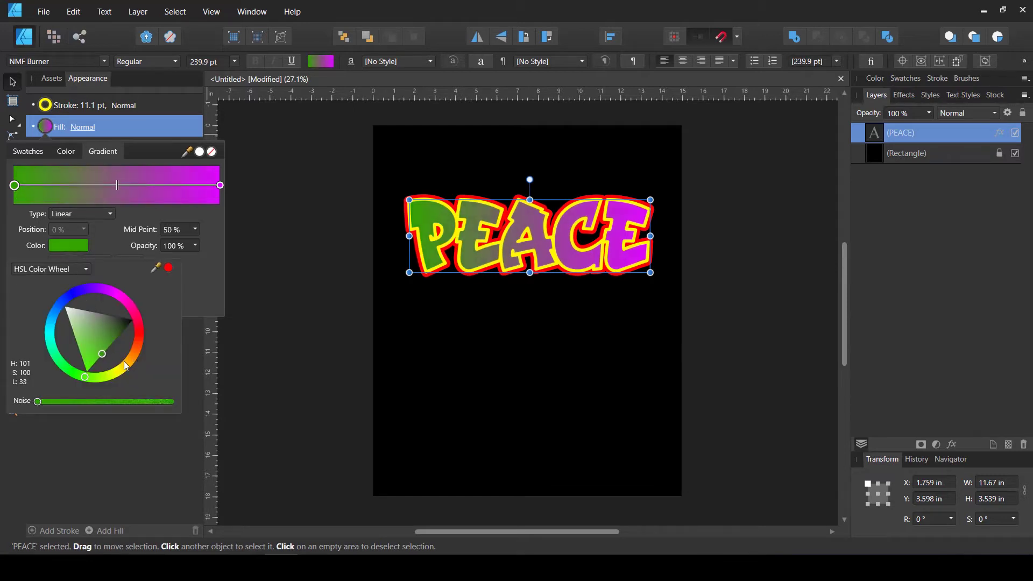
pyautogui.moveTo(86, 375); pyautogui.dragTo(117, 374)
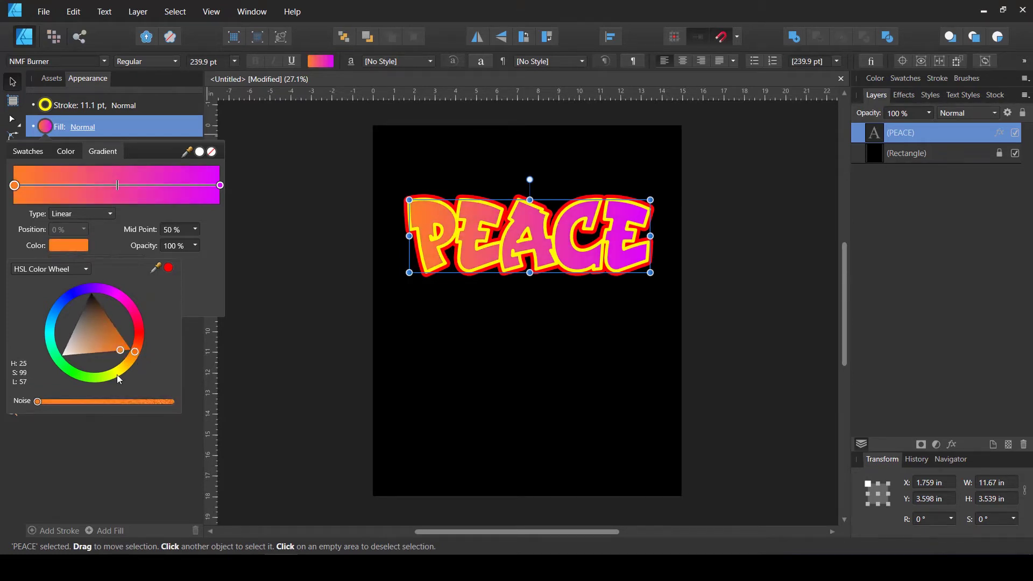
# Step: Try Elliptical and another gradient type on the text's fill, and return it to Linear
pyautogui.click(93, 214)
pyautogui.click(88, 242)
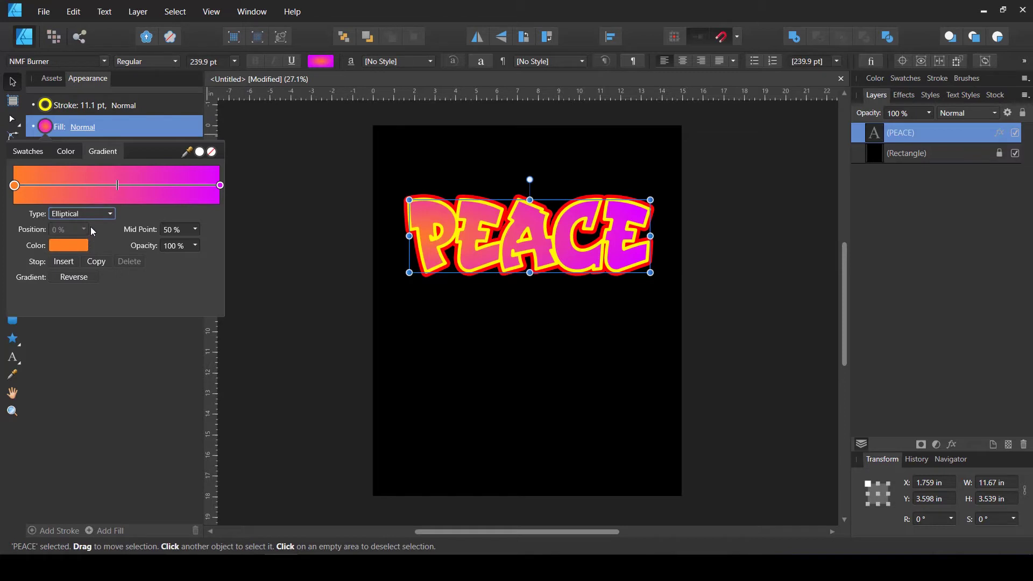
pyautogui.click(95, 212)
pyautogui.click(77, 259)
pyautogui.click(92, 215)
pyautogui.click(75, 232)
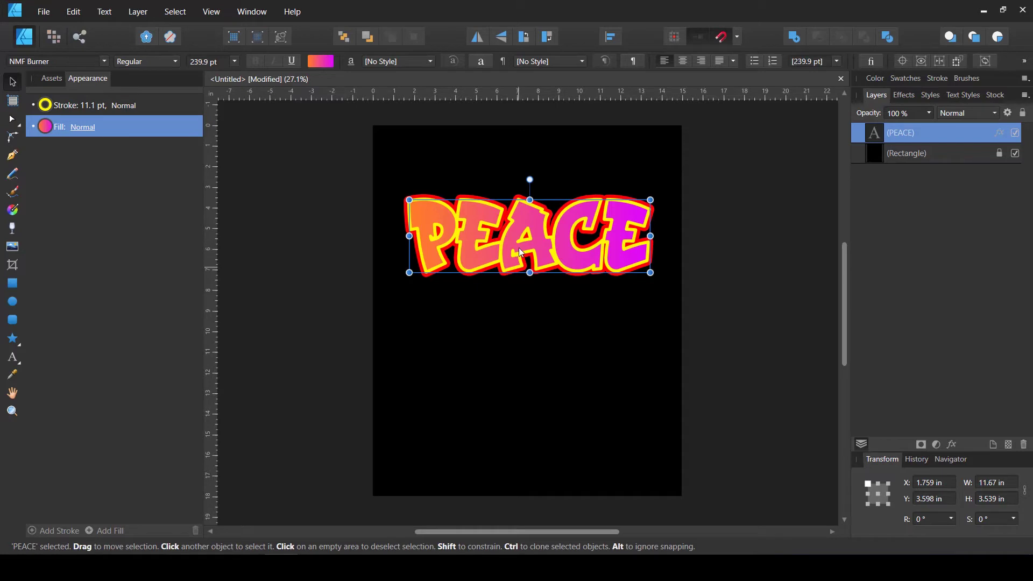
# Step: Reorient the text's fill gradient diagonally with the Fill tool, from magenta near the top of the A to orange just below the C, and deselect
pyautogui.click(13, 211)
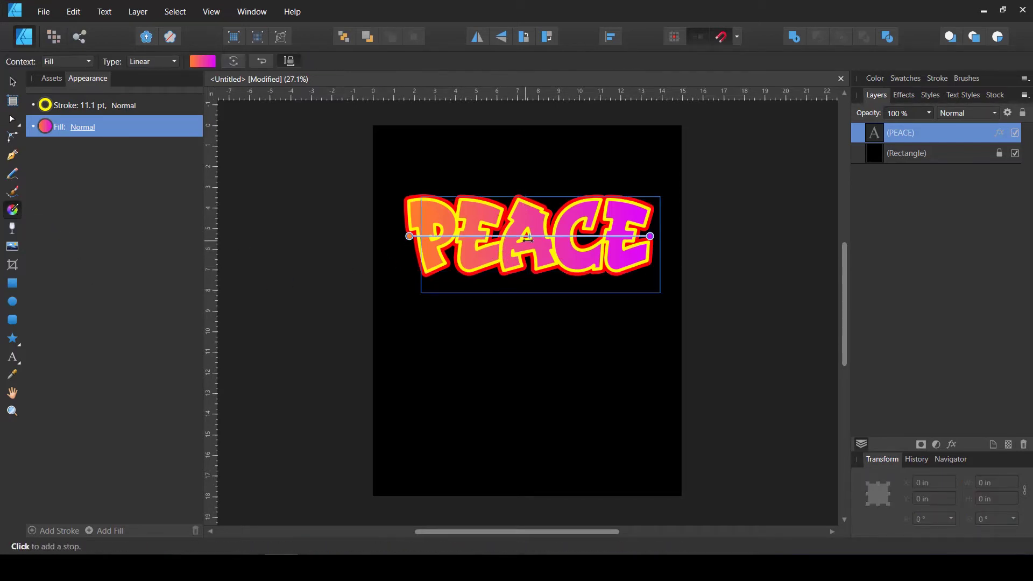
pyautogui.moveTo(650, 236)
pyautogui.mouseDown()
pyautogui.moveTo(534, 194)
pyautogui.moveTo(555, 195)
pyautogui.mouseUp()
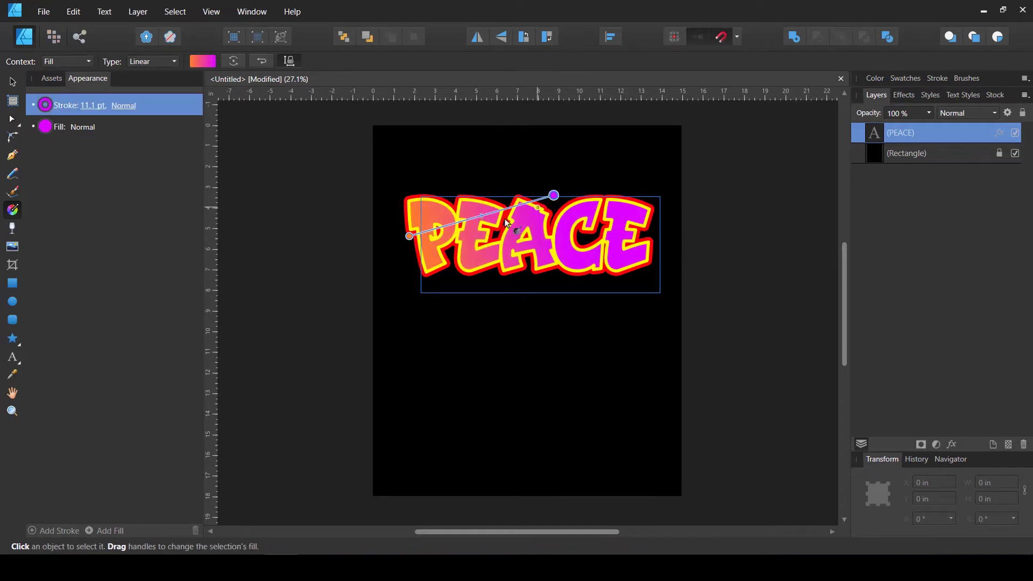
pyautogui.moveTo(410, 236)
pyautogui.mouseDown()
pyautogui.moveTo(504, 284)
pyautogui.moveTo(543, 294)
pyautogui.moveTo(546, 275)
pyautogui.mouseUp()
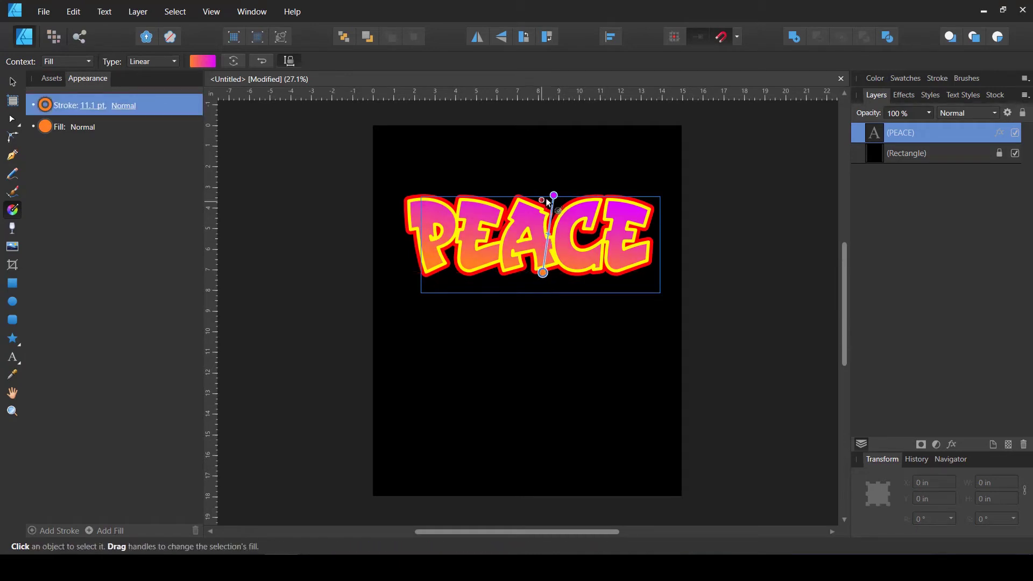
pyautogui.moveTo(554, 196); pyautogui.dragTo(523, 199)
pyautogui.moveTo(543, 272); pyautogui.dragTo(556, 273)
pyautogui.moveTo(523, 200); pyautogui.dragTo(470, 200)
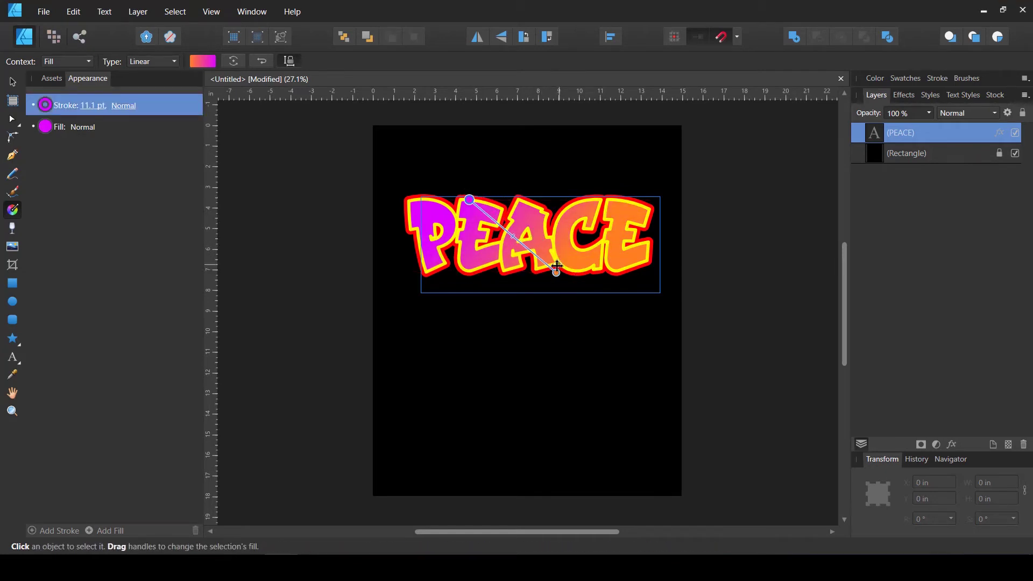
pyautogui.moveTo(557, 273); pyautogui.dragTo(572, 298)
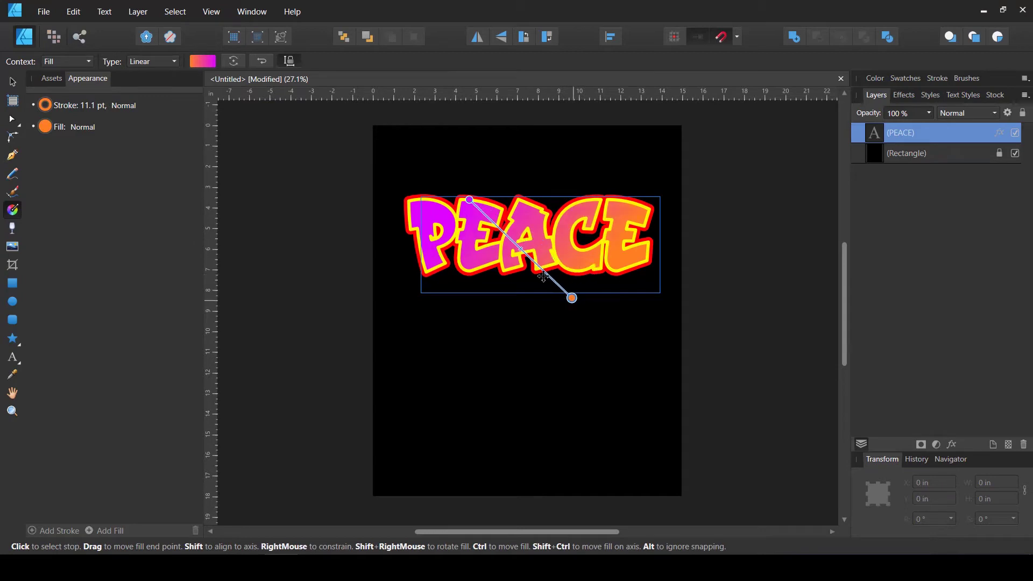
pyautogui.moveTo(469, 200); pyautogui.dragTo(511, 200)
pyautogui.moveTo(572, 297); pyautogui.dragTo(574, 295)
pyautogui.click(16, 81)
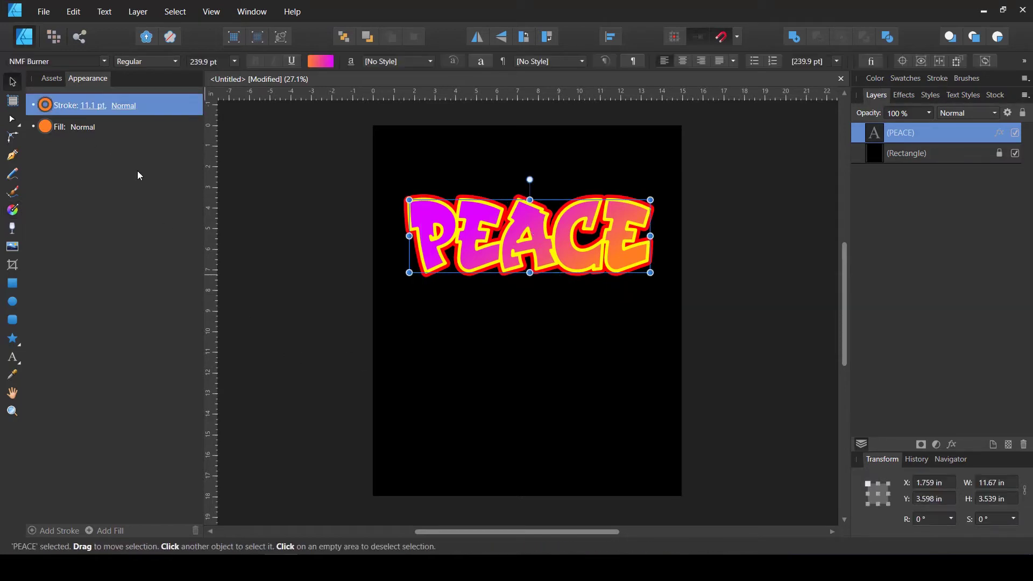
pyautogui.click(776, 278)
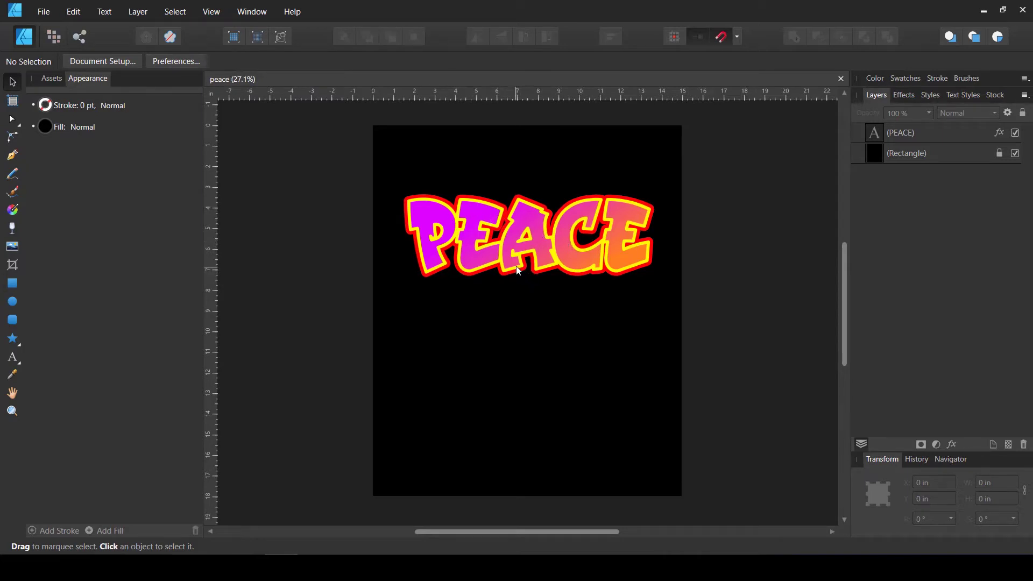
# Step: Increase the PEACE text's red outline radius to about 67.2 px, close the layer effects and deselect
pyautogui.click(999, 132)
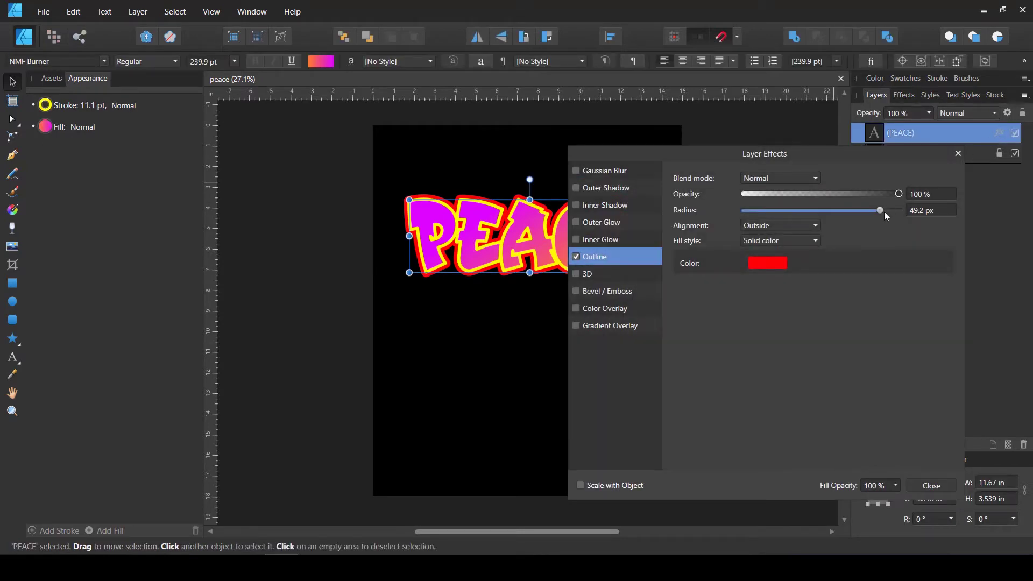
pyautogui.moveTo(880, 210); pyautogui.dragTo(888, 210)
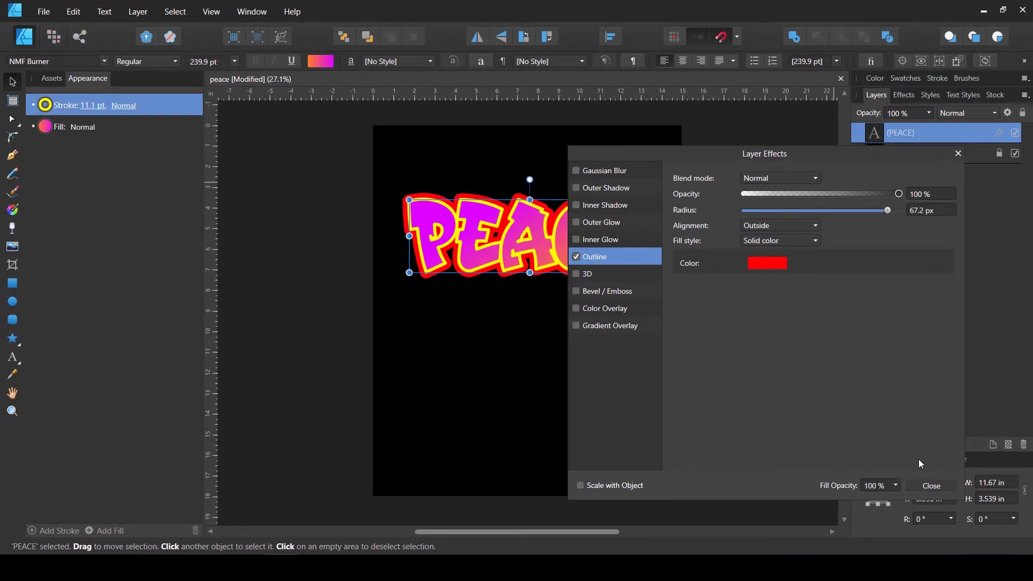
pyautogui.click(931, 486)
pyautogui.click(606, 345)
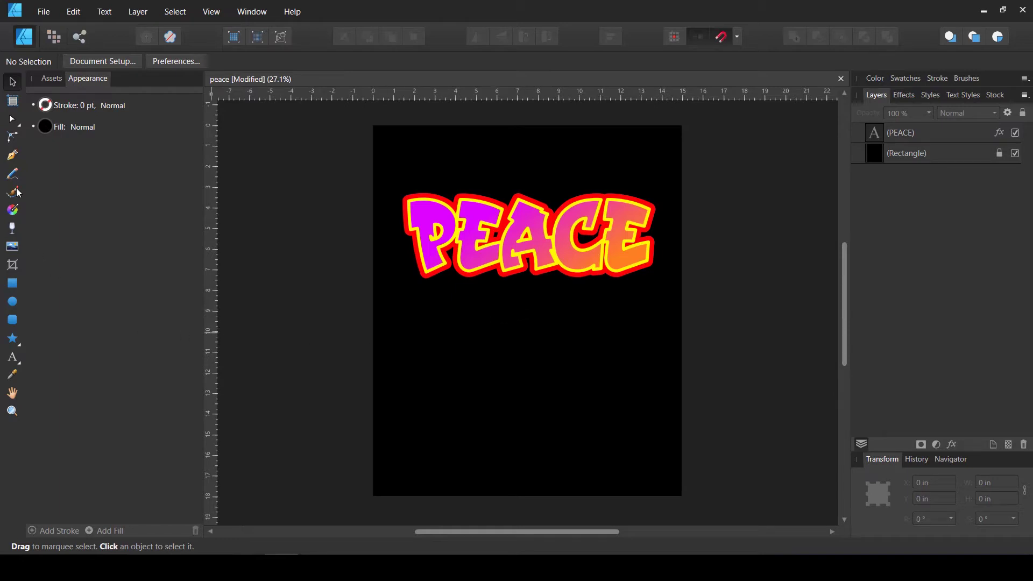
# Step: Draw a wavy, flame-like curve with the Pen tool across the middle of the PEACE letters, from before the P to the last E
pyautogui.click(14, 157)
pyautogui.moveTo(388, 254); pyautogui.dragTo(404, 220)
pyautogui.click(413, 241)
pyautogui.click(460, 254)
pyautogui.moveTo(477, 255); pyautogui.dragTo(481, 222)
pyautogui.click(518, 242)
pyautogui.click(530, 239)
pyautogui.click(542, 249)
pyautogui.click(565, 228)
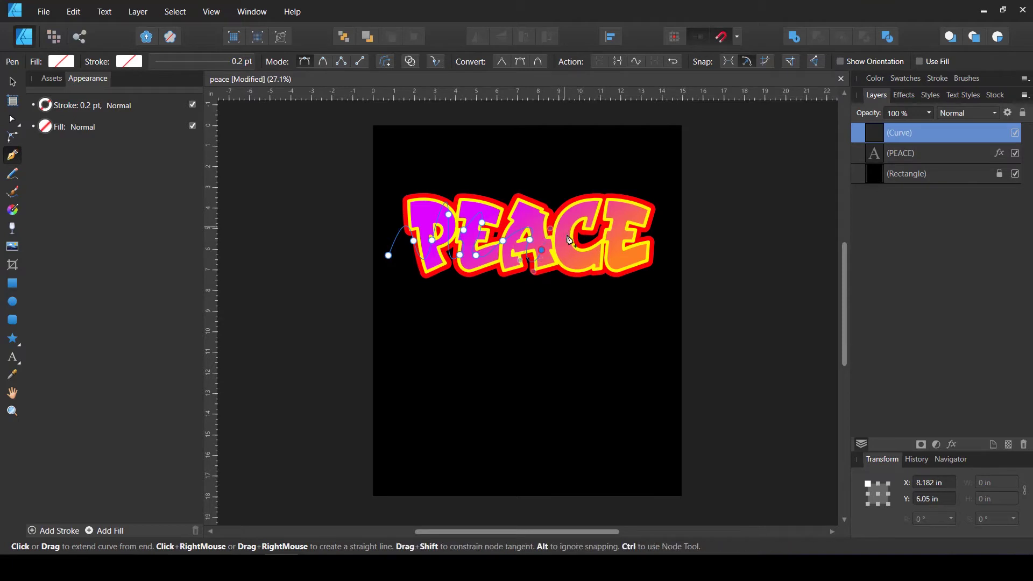
pyautogui.moveTo(588, 263); pyautogui.dragTo(597, 273)
pyautogui.click(605, 235)
pyautogui.click(623, 254)
# Step: Continue the curve around below the lettering and close it at its starting node, making a shape about 14 × 6.1 in
pyautogui.moveTo(657, 236)
pyautogui.mouseDown()
pyautogui.moveTo(658, 290)
pyautogui.moveTo(630, 312)
pyautogui.moveTo(570, 316)
pyautogui.mouseUp()
pyautogui.click(508, 312)
pyautogui.moveTo(436, 326)
pyautogui.mouseDown()
pyautogui.moveTo(391, 316)
pyautogui.moveTo(378, 285)
pyautogui.mouseUp()
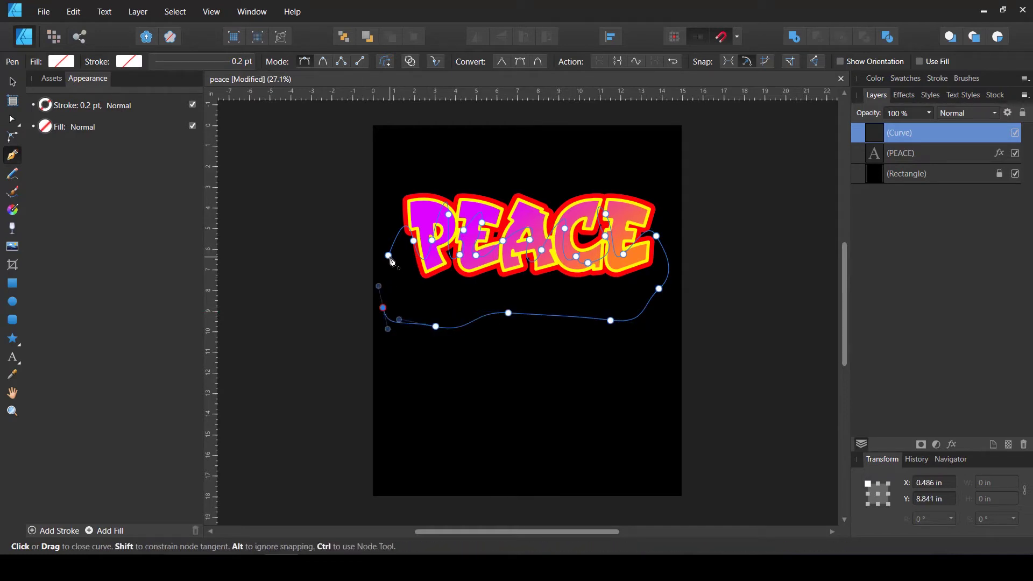
pyautogui.click(388, 256)
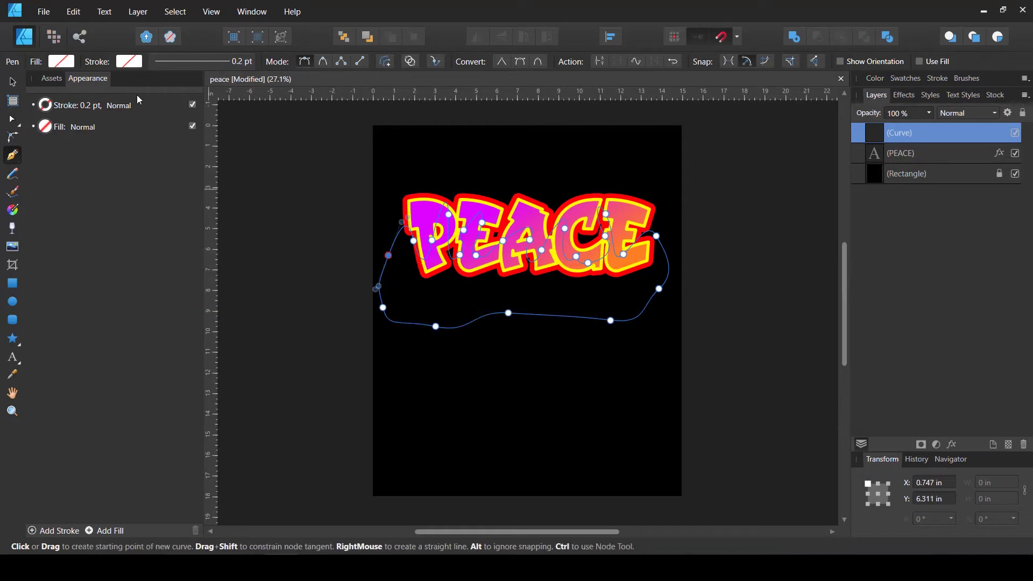
# Step: Fill the closed curve with white and deselect it
pyautogui.click(60, 62)
pyautogui.click(55, 108)
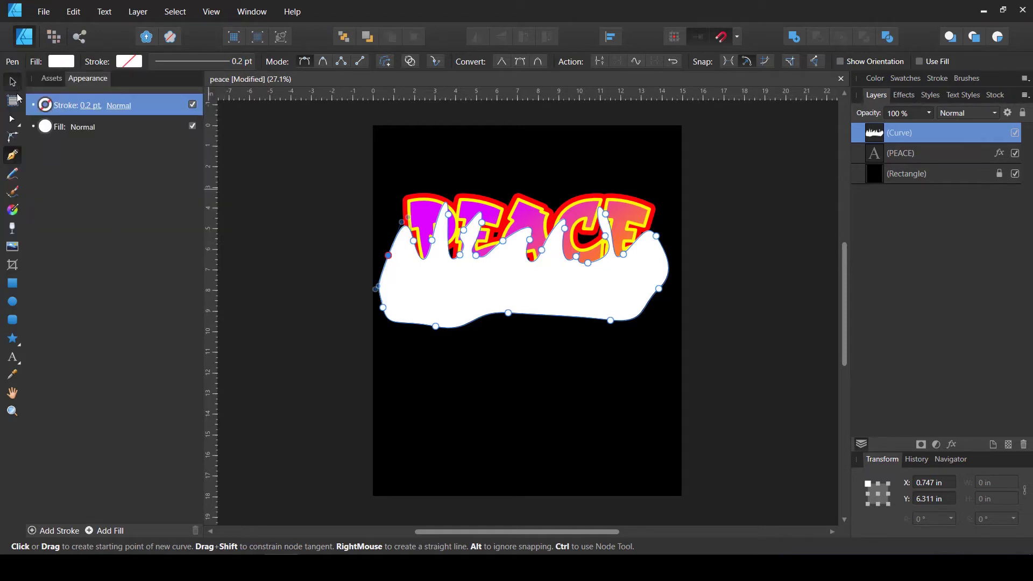
pyautogui.click(12, 82)
pyautogui.click(564, 393)
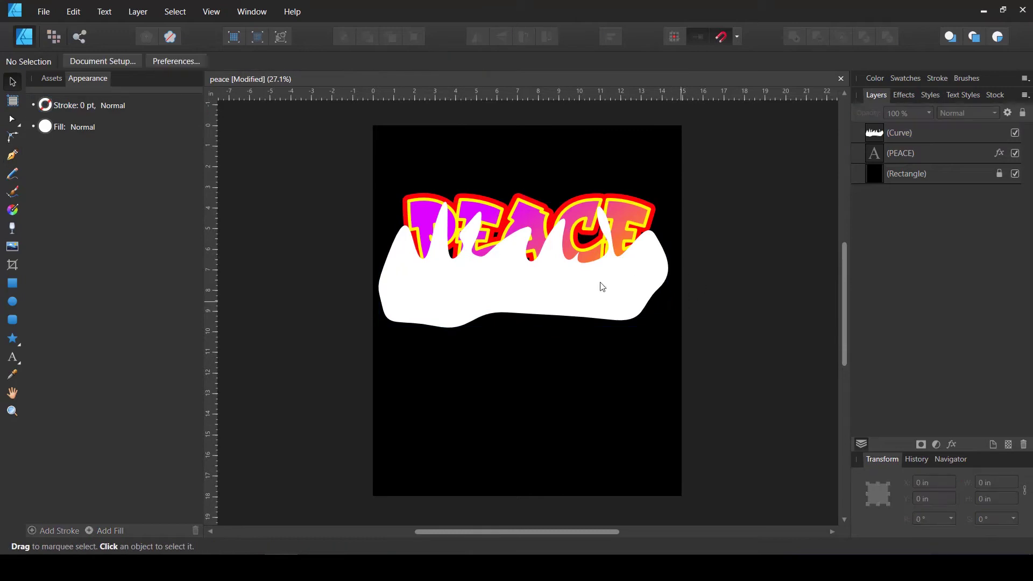
# Step: Clip the white curve inside the PEACE text layer and deselect
pyautogui.click(572, 291)
pyautogui.moveTo(875, 134); pyautogui.dragTo(887, 162)
pyautogui.click(425, 380)
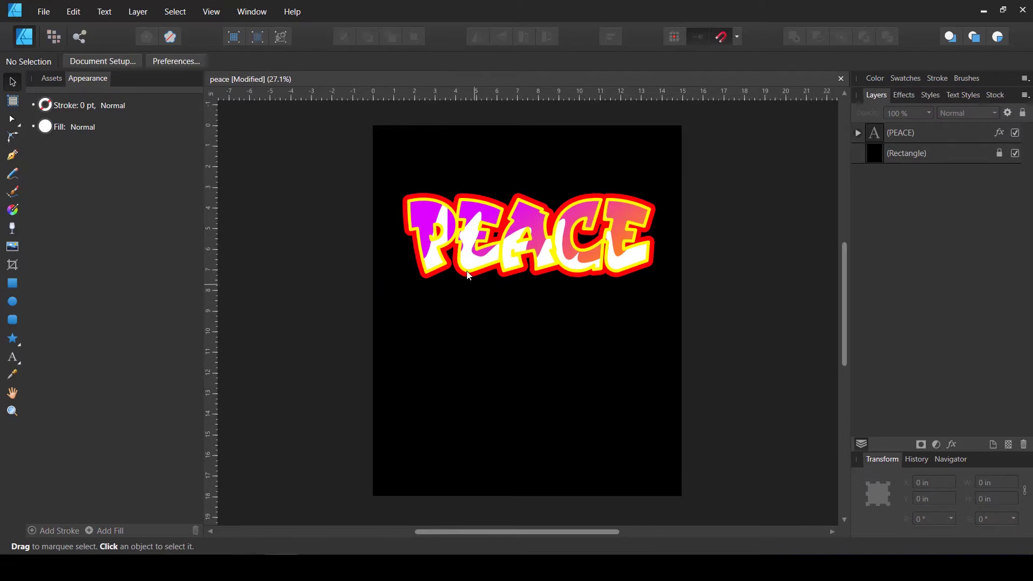
# Step: Select the curve nested in the PEACE layer and move it to about X -0.048 in, Y 3.328 in
pyautogui.click(866, 138)
pyautogui.click(857, 133)
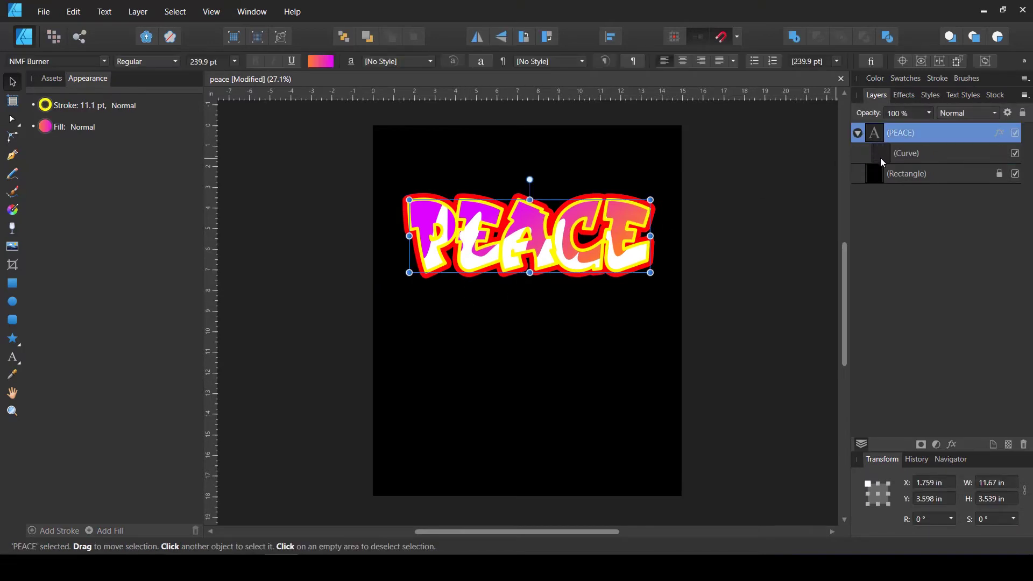
pyautogui.click(885, 156)
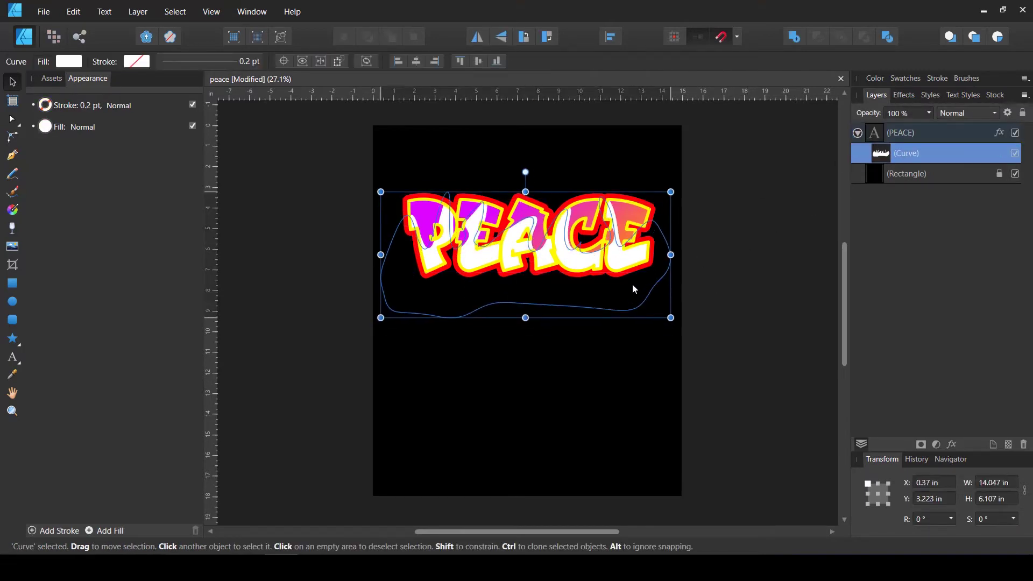
pyautogui.moveTo(628, 286); pyautogui.dragTo(626, 280)
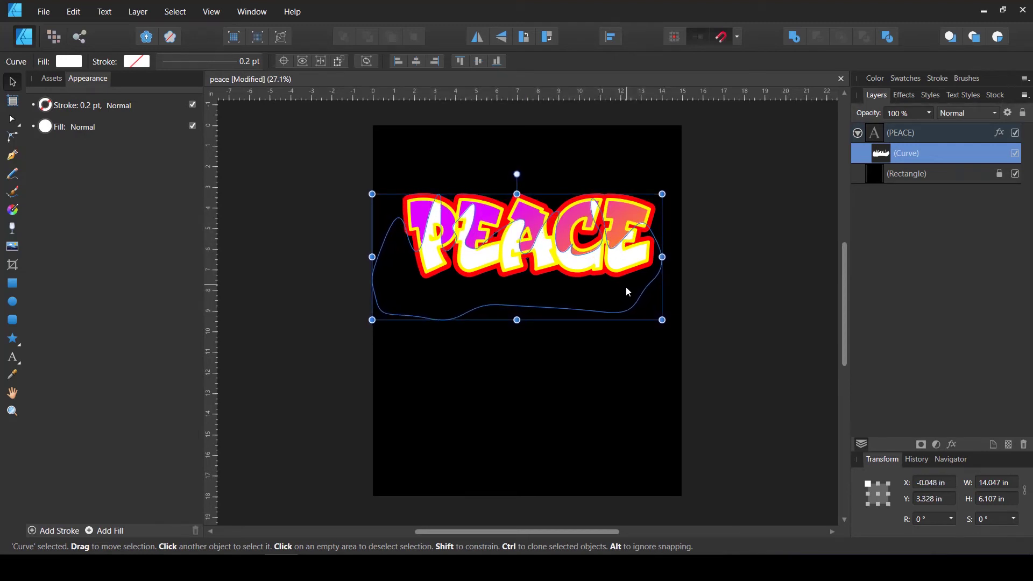
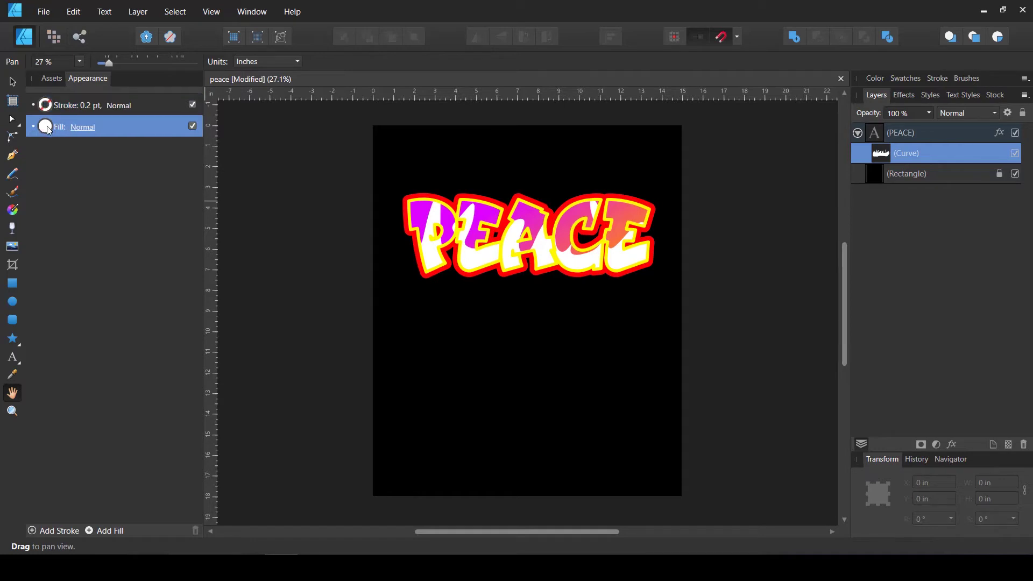
# Step: Recolour the nested curve's fill teal green, about H 165, S 100, L 43
pyautogui.click(47, 127)
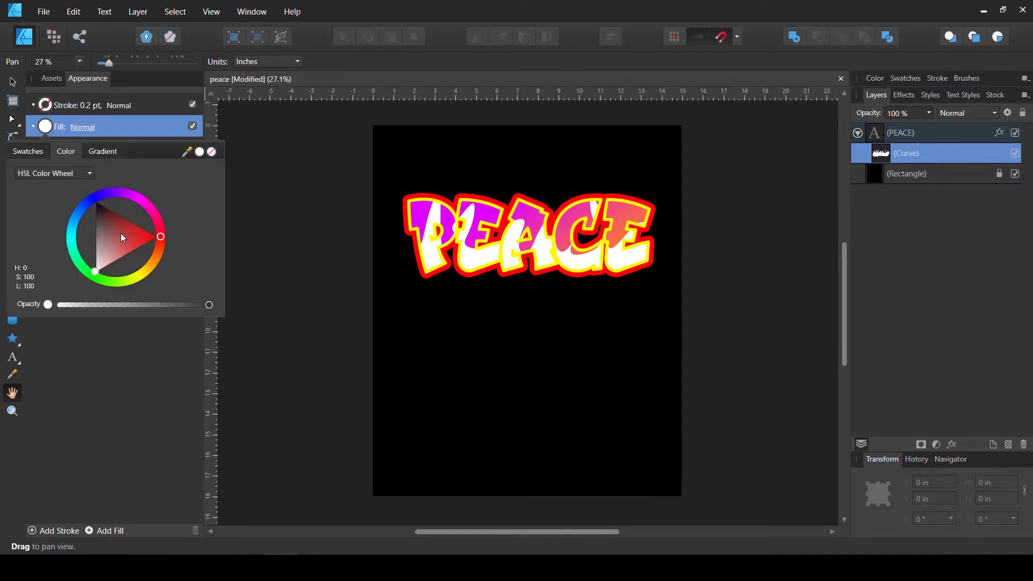
pyautogui.moveTo(115, 238)
pyautogui.mouseDown()
pyautogui.moveTo(139, 235)
pyautogui.moveTo(157, 270)
pyautogui.moveTo(128, 285)
pyautogui.moveTo(73, 258)
pyautogui.moveTo(66, 208)
pyautogui.moveTo(83, 186)
pyautogui.moveTo(128, 175)
pyautogui.moveTo(115, 176)
pyautogui.mouseUp()
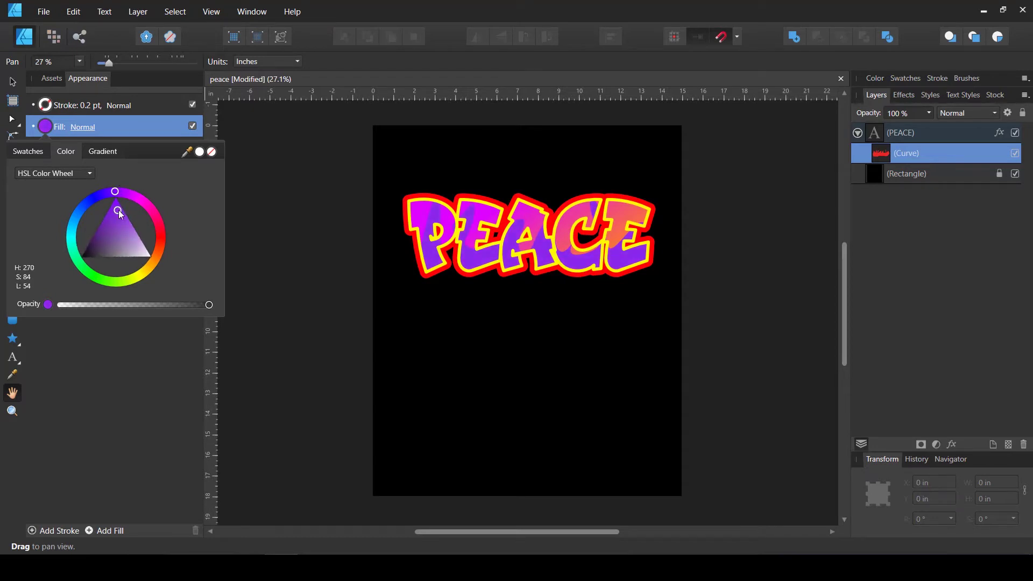
pyautogui.moveTo(129, 231)
pyautogui.mouseDown()
pyautogui.moveTo(96, 198)
pyautogui.moveTo(67, 225)
pyautogui.moveTo(67, 254)
pyautogui.moveTo(79, 286)
pyautogui.moveTo(71, 277)
pyautogui.moveTo(105, 298)
pyautogui.moveTo(137, 301)
pyautogui.moveTo(65, 262)
pyautogui.moveTo(55, 241)
pyautogui.moveTo(47, 261)
pyautogui.moveTo(82, 239)
pyautogui.mouseUp()
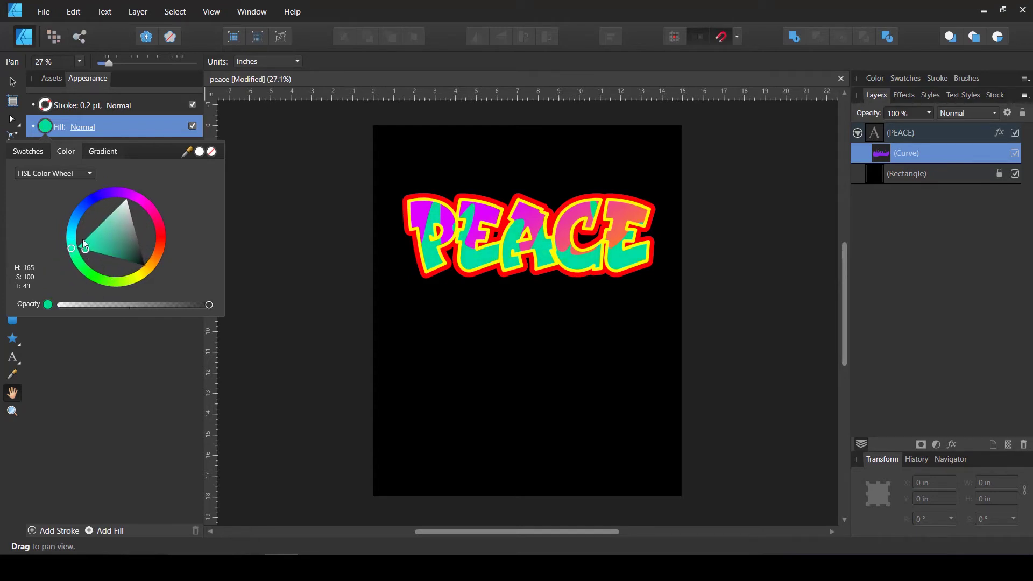
# Step: Set the nested curve's blend mode to Overlay
pyautogui.click(964, 113)
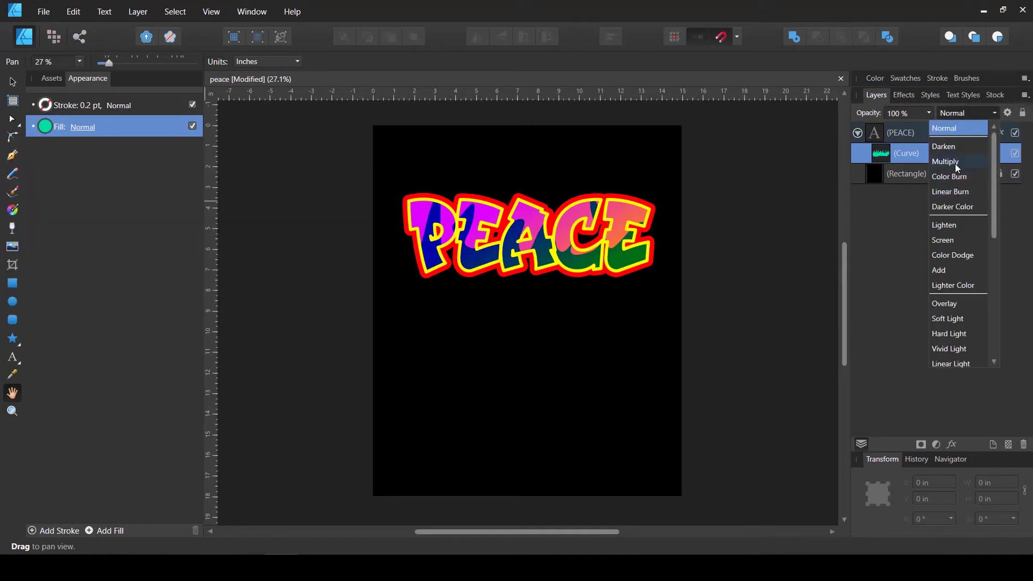
pyautogui.scroll(-1, 964, 289)
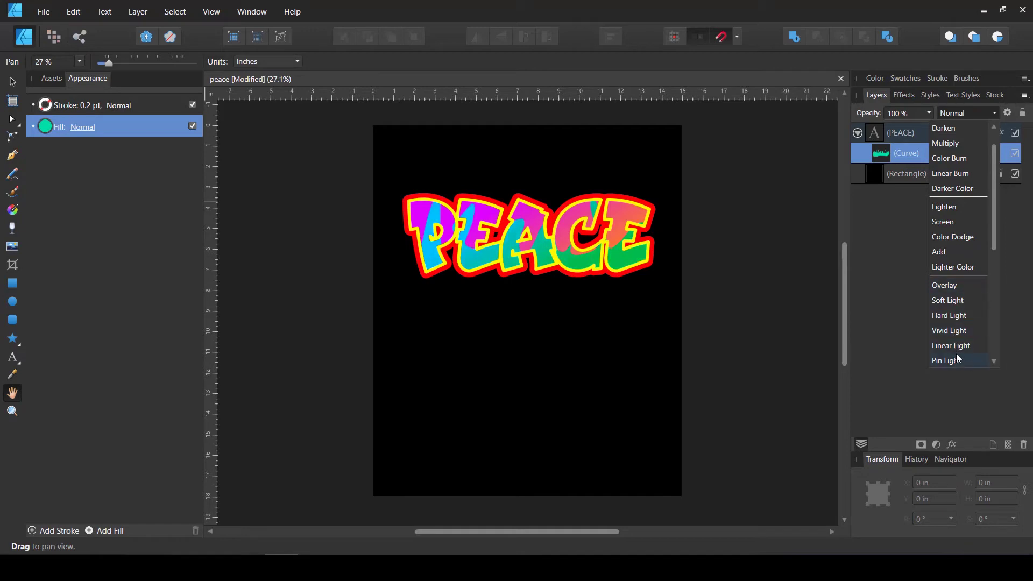
pyautogui.click(956, 291)
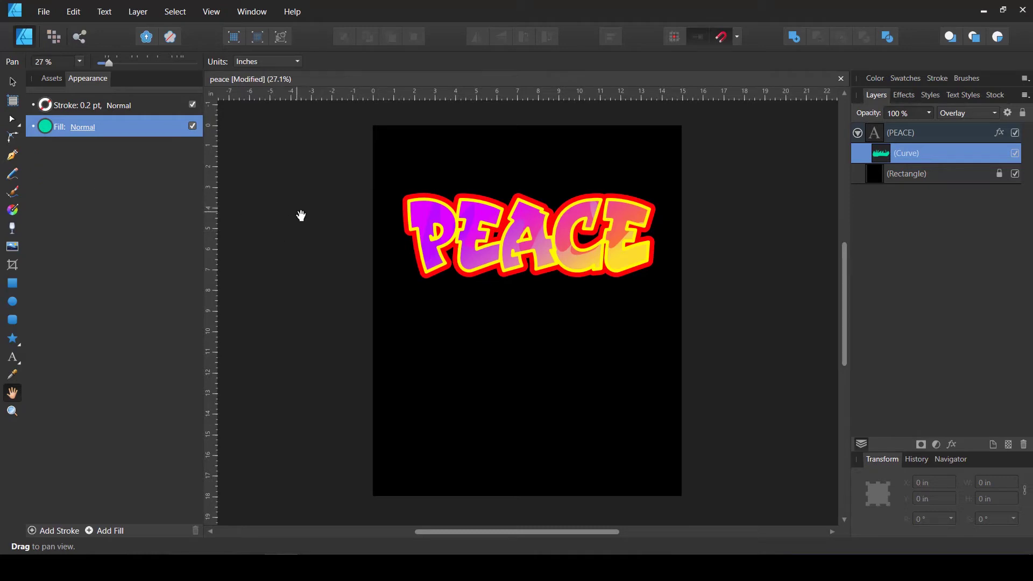
# Step: Fine-tune the hue of the nested curve's fill, keeping it in the teal range
pyautogui.click(46, 127)
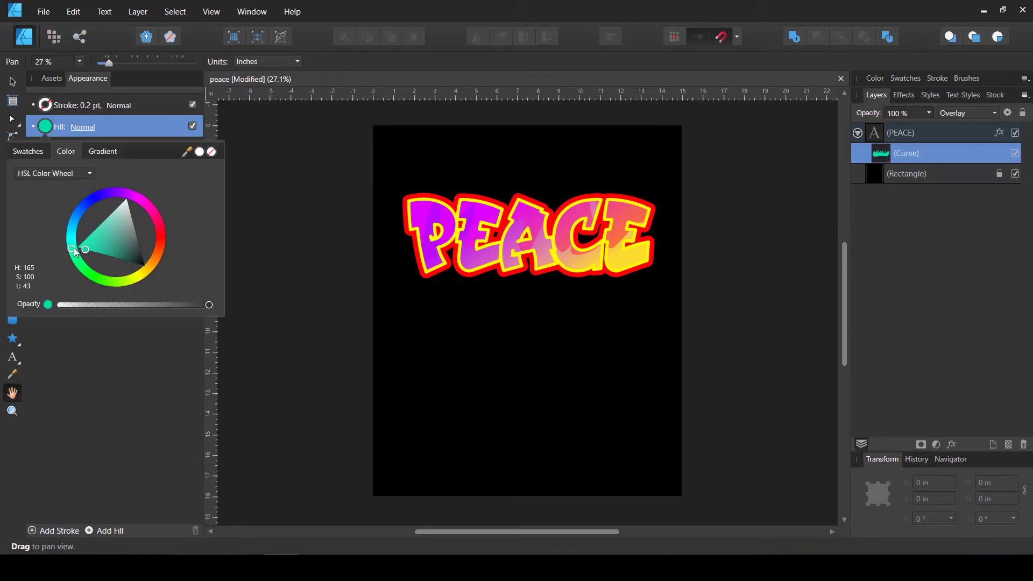
pyautogui.moveTo(73, 247); pyautogui.dragTo(86, 279)
pyautogui.moveTo(70, 230)
pyautogui.mouseDown()
pyautogui.moveTo(70, 273)
pyautogui.moveTo(92, 243)
pyautogui.moveTo(100, 270)
pyautogui.moveTo(76, 248)
pyautogui.mouseUp()
# Step: Adjust the purple end stop of the PEACE text's gradient fill to about H 292, S 100, L 51
pyautogui.click(877, 136)
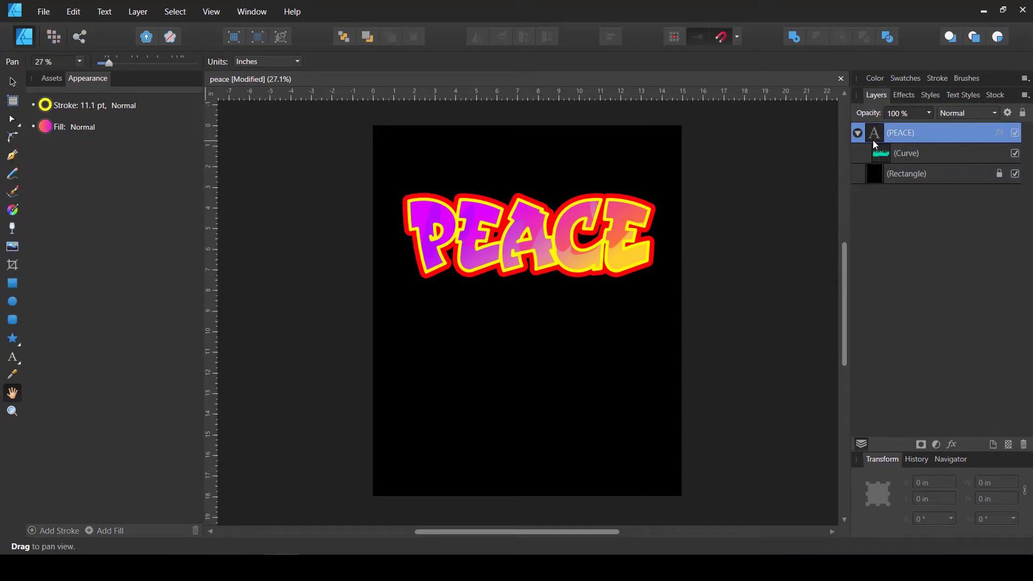
pyautogui.click(47, 129)
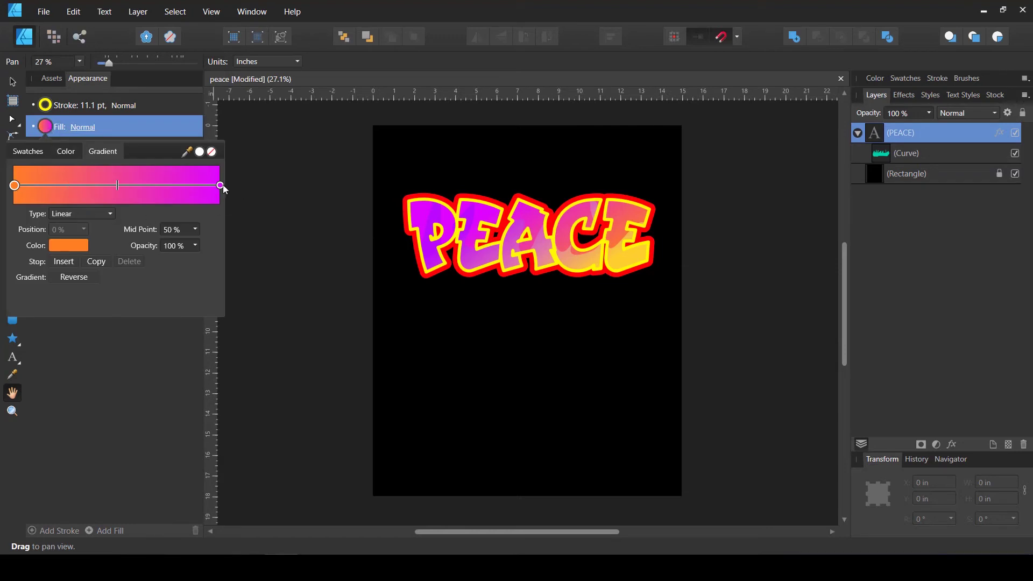
pyautogui.click(220, 185)
pyautogui.click(68, 247)
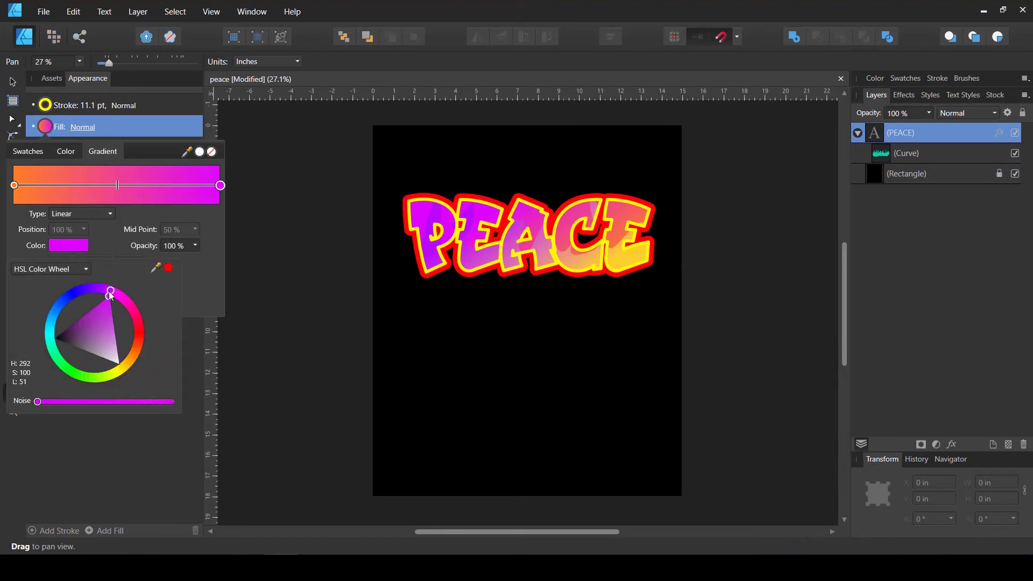
pyautogui.moveTo(80, 318)
pyautogui.mouseDown()
pyautogui.moveTo(72, 328)
pyautogui.moveTo(92, 308)
pyautogui.moveTo(85, 297)
pyautogui.moveTo(113, 294)
pyautogui.moveTo(105, 320)
pyautogui.moveTo(70, 339)
pyautogui.moveTo(111, 292)
pyautogui.mouseUp()
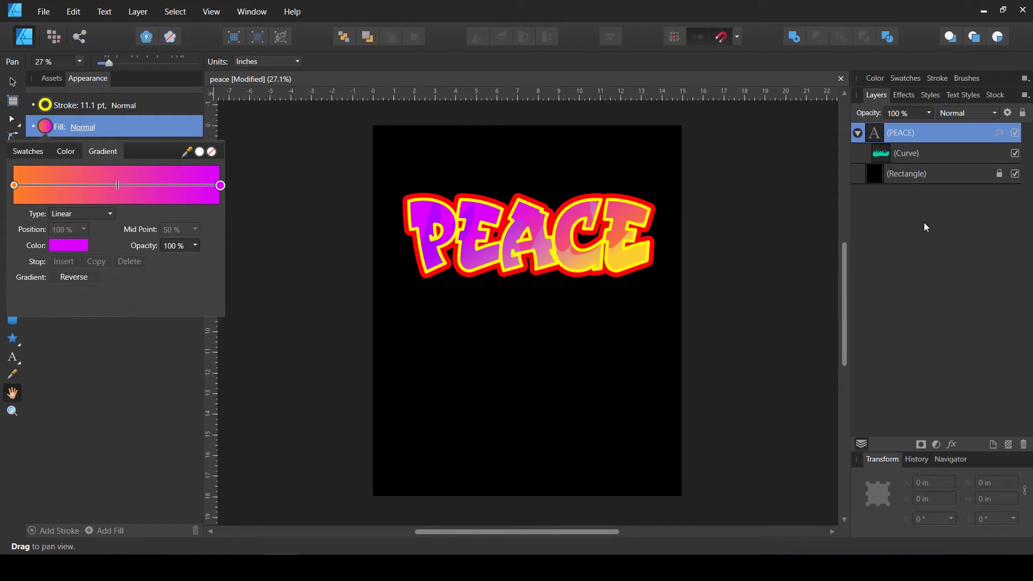
# Step: Duplicate the teal curve nested in the PEACE layer and set the copy's opacity to 34 %
pyautogui.click(885, 155)
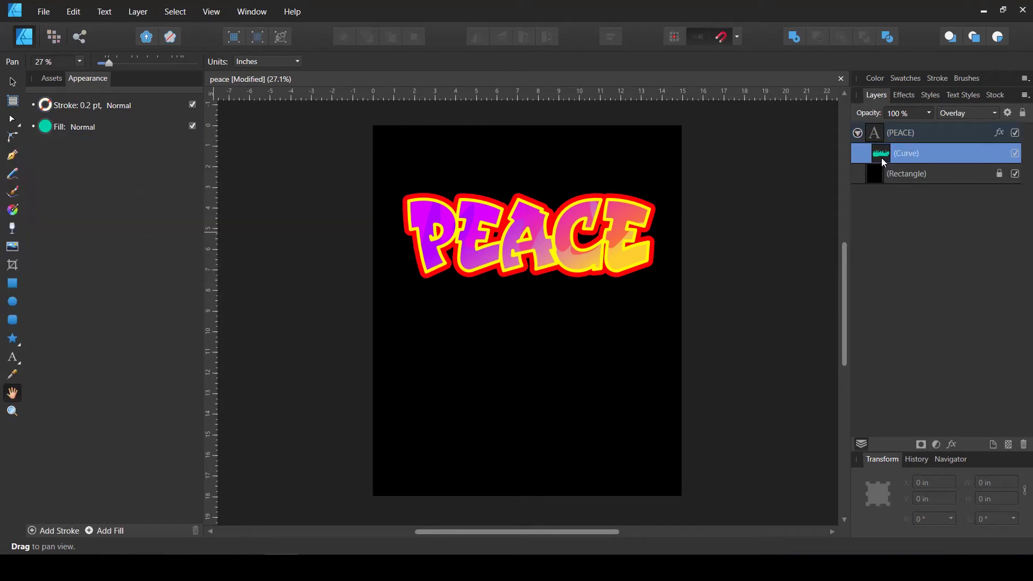
pyautogui.hotkey('ctrl', 'j')
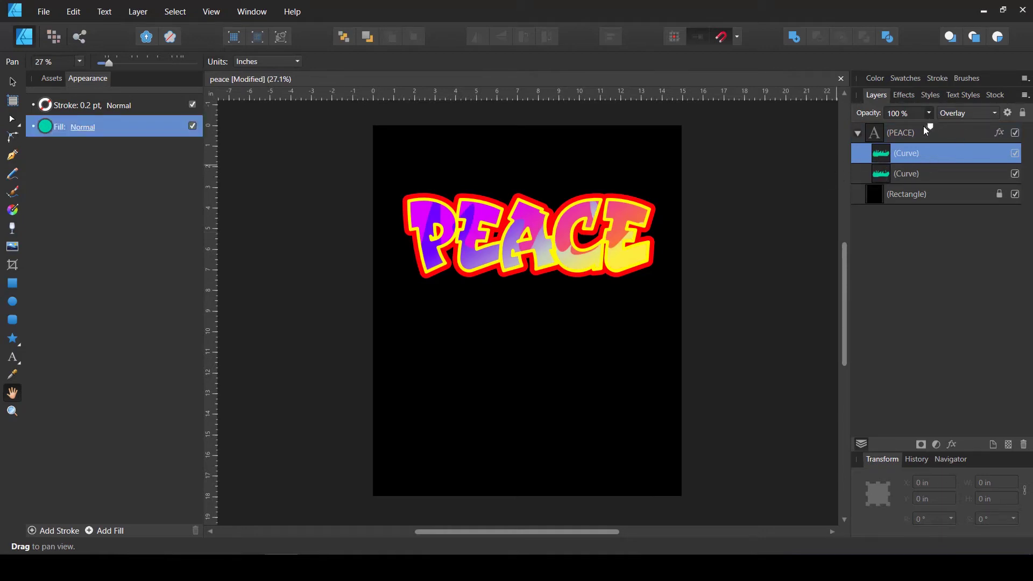
pyautogui.moveTo(923, 126); pyautogui.dragTo(918, 128)
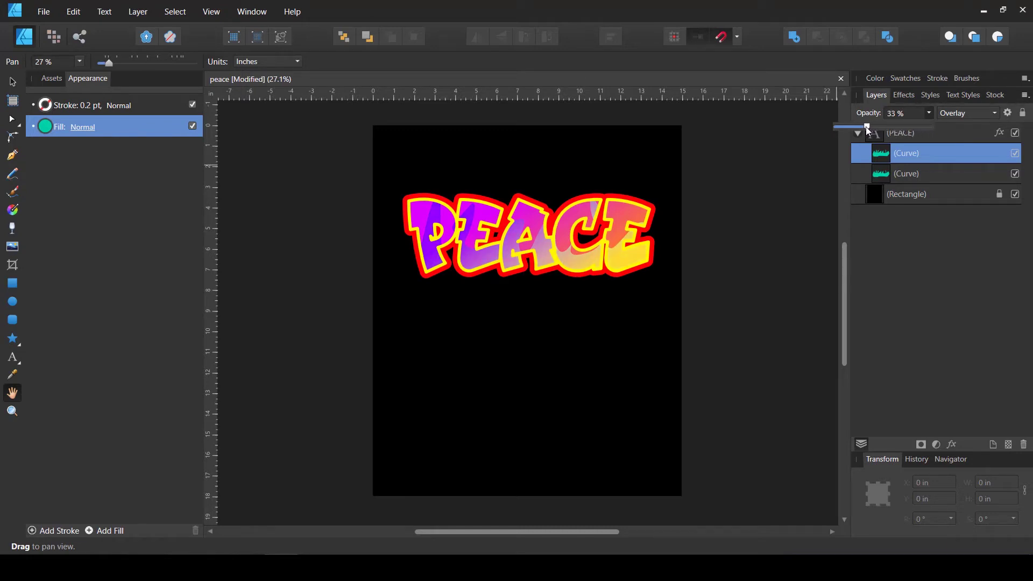
pyautogui.moveTo(867, 130); pyautogui.dragTo(870, 137)
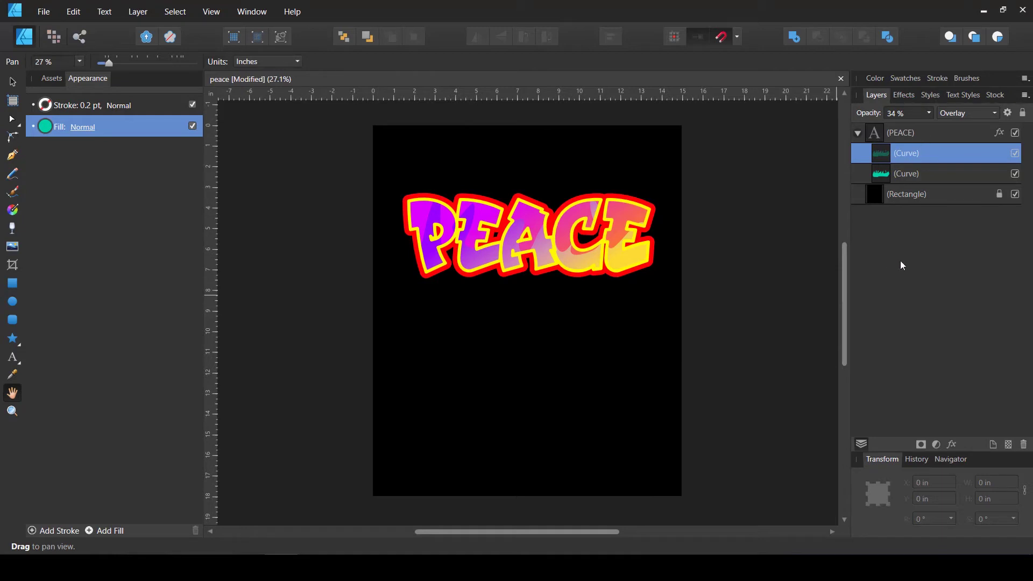
pyautogui.click(857, 133)
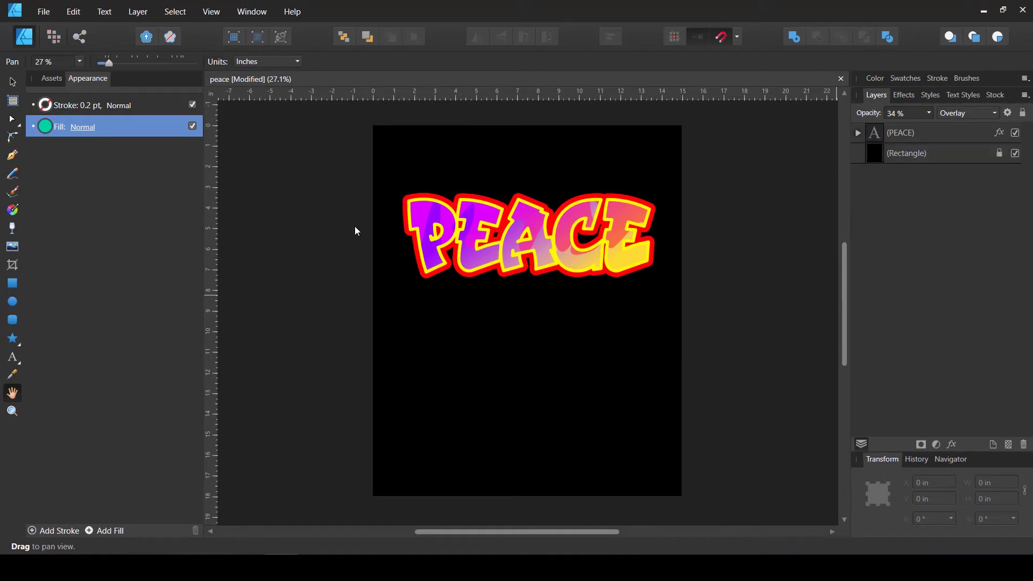
# Step: Set up the Paint Brush tool with the 200 px textured brush from the Acrylics category
pyautogui.click(15, 193)
pyautogui.click(966, 79)
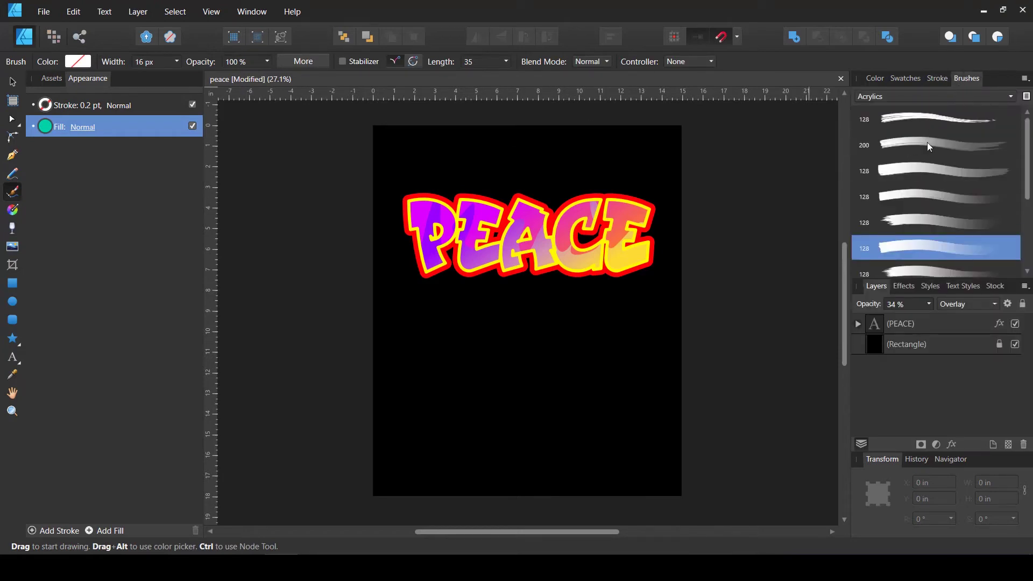
pyautogui.scroll(-3, 923, 159)
pyautogui.scroll(3, 923, 159)
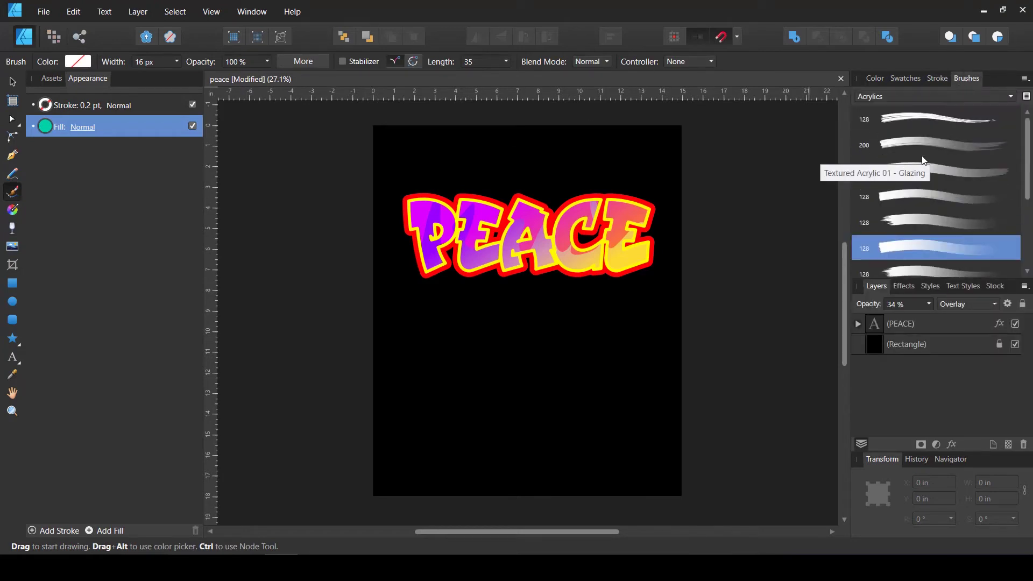
pyautogui.click(934, 148)
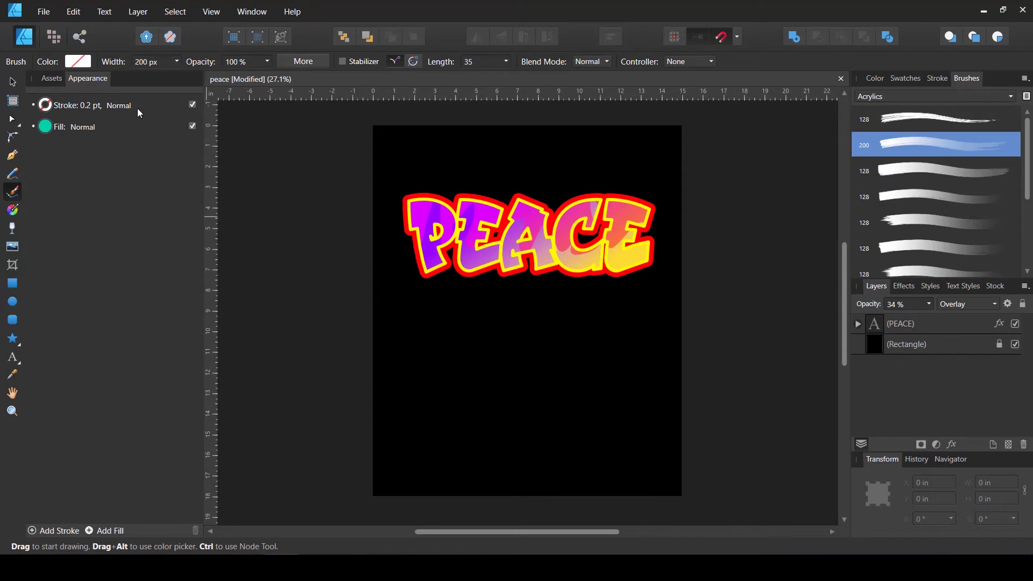
# Step: Recolour the duplicated curve's fill pale yellow so the brush takes the same colour
pyautogui.click(48, 130)
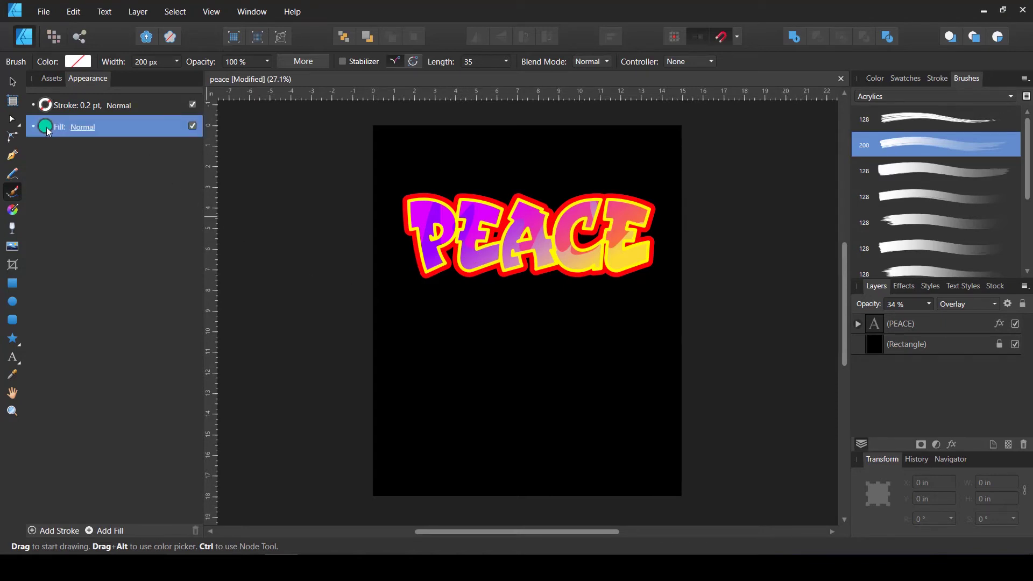
pyautogui.click(45, 127)
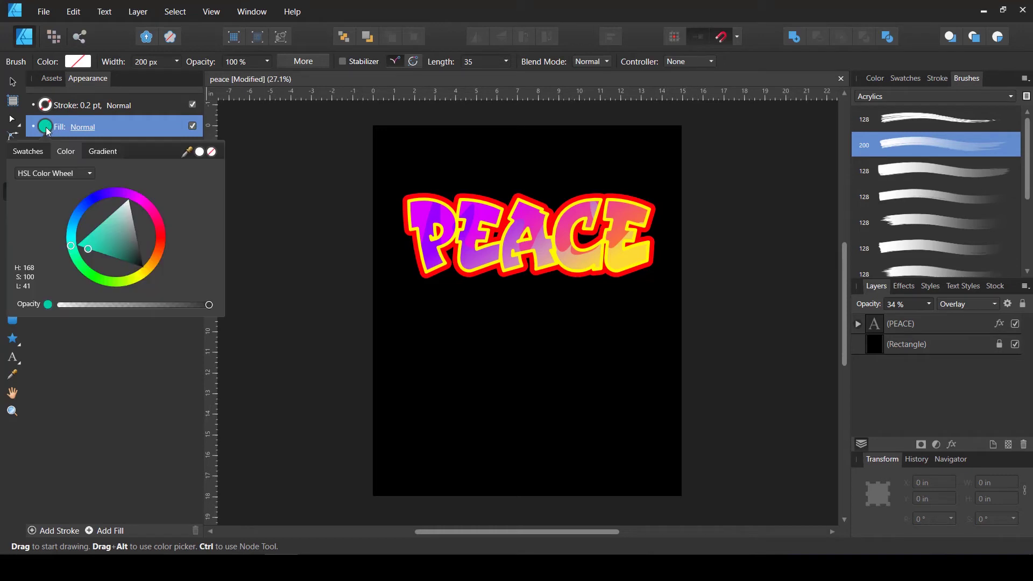
pyautogui.moveTo(98, 231)
pyautogui.mouseDown()
pyautogui.moveTo(117, 220)
pyautogui.moveTo(109, 214)
pyautogui.moveTo(79, 263)
pyautogui.moveTo(134, 291)
pyautogui.moveTo(125, 265)
pyautogui.mouseUp()
pyautogui.click(93, 247)
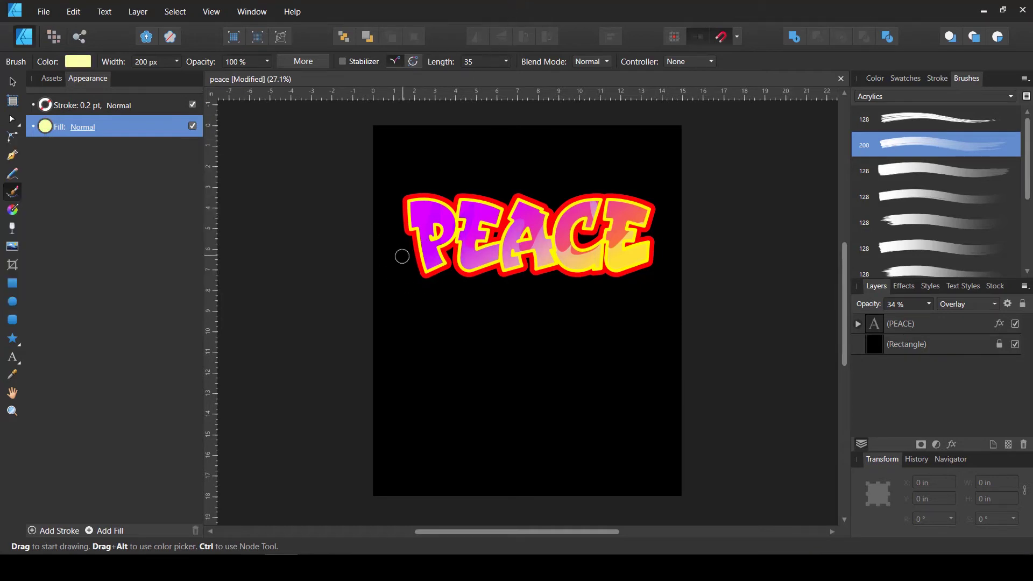
# Step: Paint pale yellow acrylic brush strokes across the PEACE letters, mainly diagonally over the P and along the lower parts of the other letters
pyautogui.moveTo(404, 253)
pyautogui.mouseDown()
pyautogui.moveTo(447, 239)
pyautogui.moveTo(418, 285)
pyautogui.moveTo(535, 249)
pyautogui.moveTo(489, 233)
pyautogui.moveTo(470, 256)
pyautogui.moveTo(604, 257)
pyautogui.moveTo(577, 243)
pyautogui.moveTo(539, 261)
pyautogui.moveTo(493, 264)
pyautogui.moveTo(519, 255)
pyautogui.moveTo(496, 265)
pyautogui.moveTo(516, 229)
pyautogui.moveTo(511, 243)
pyautogui.moveTo(639, 267)
pyautogui.mouseUp()
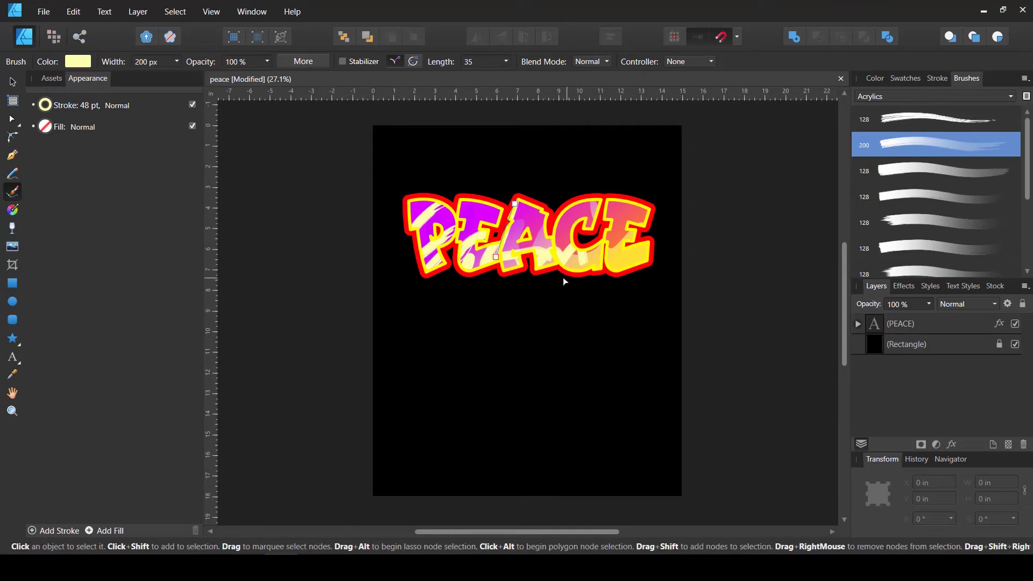
pyautogui.moveTo(608, 280)
pyautogui.mouseDown()
pyautogui.moveTo(592, 270)
pyautogui.moveTo(640, 256)
pyautogui.moveTo(605, 263)
pyautogui.moveTo(595, 251)
pyautogui.mouseUp()
pyautogui.click(968, 79)
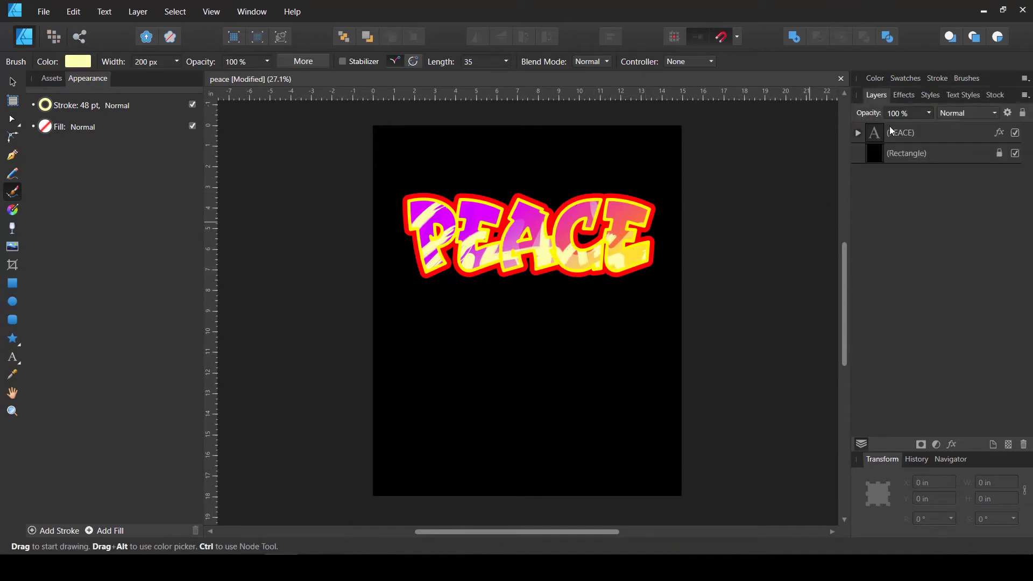
# Step: Review the curves nested in the PEACE layer and select the wavy one with 34 % opacity
pyautogui.click(858, 133)
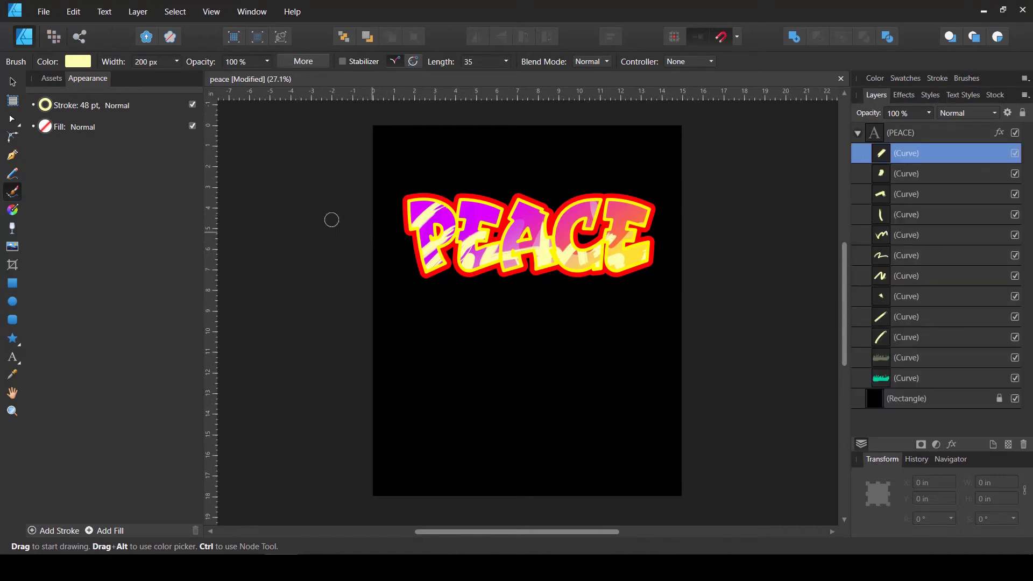
pyautogui.click(892, 358)
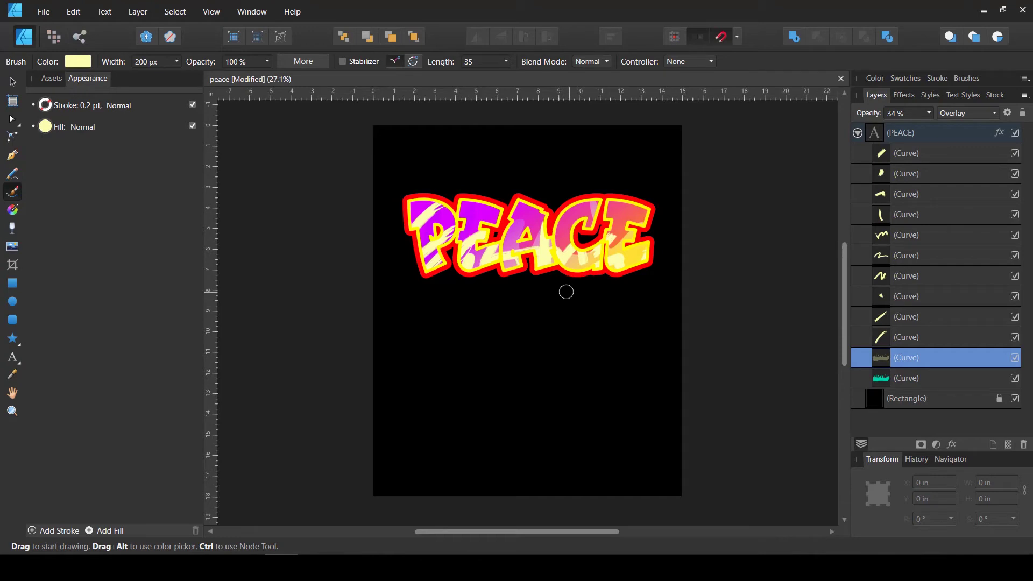
pyautogui.click(857, 133)
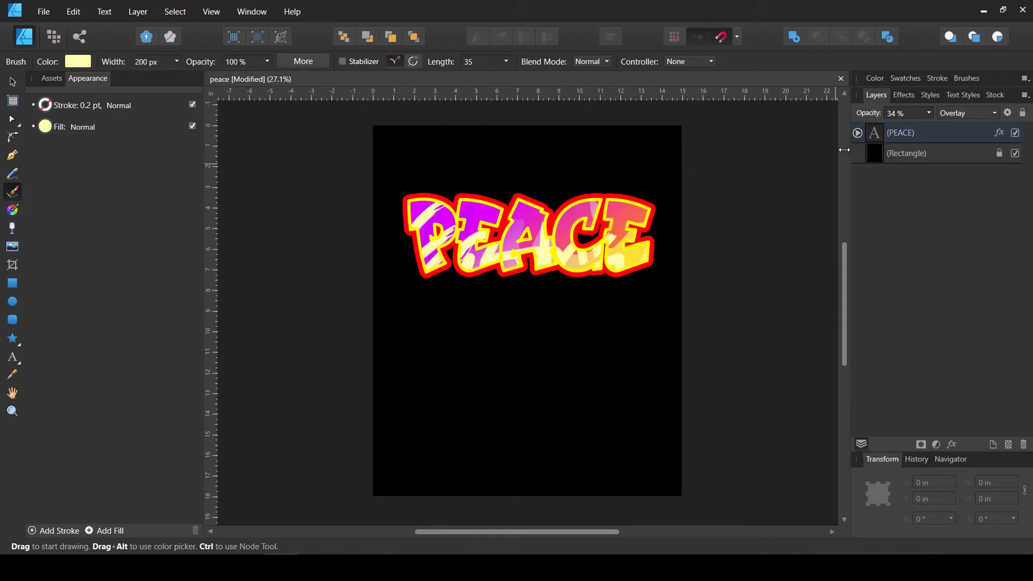
pyautogui.click(13, 82)
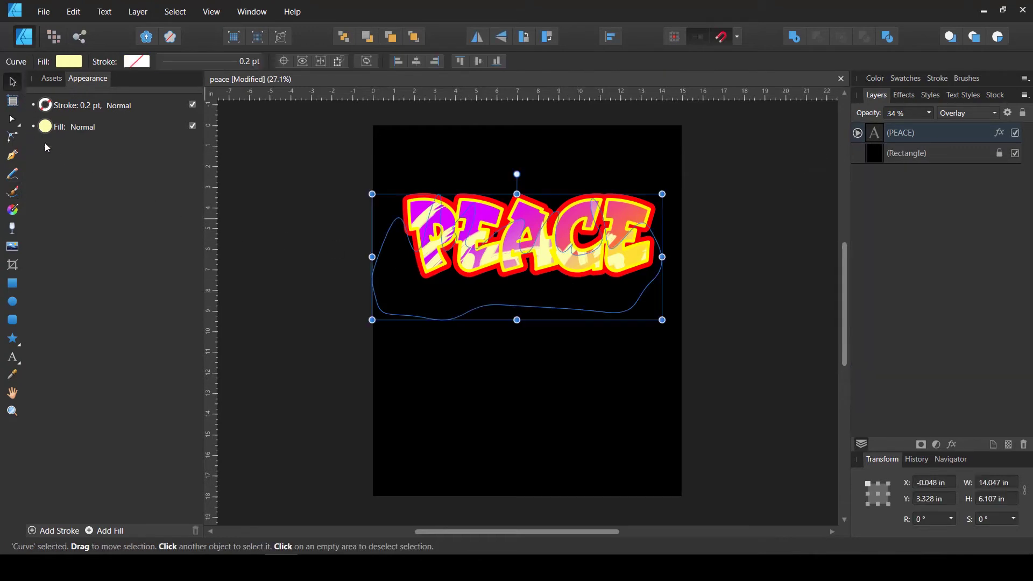
# Step: Save the peace document and deselect everything
pyautogui.click(12, 301)
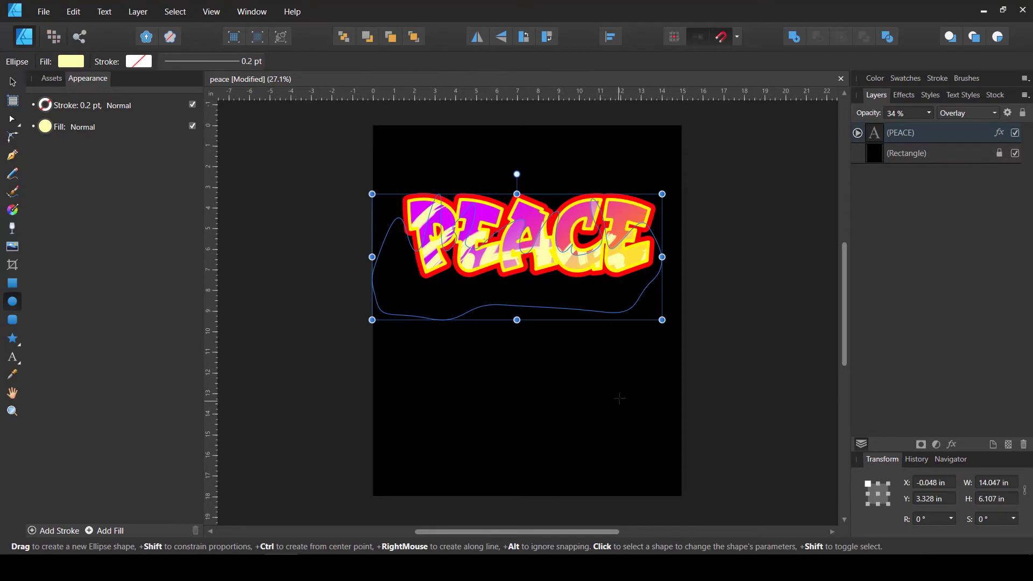
pyautogui.hotkey('ctrl', 's')
pyautogui.press('v')
pyautogui.click(762, 287)
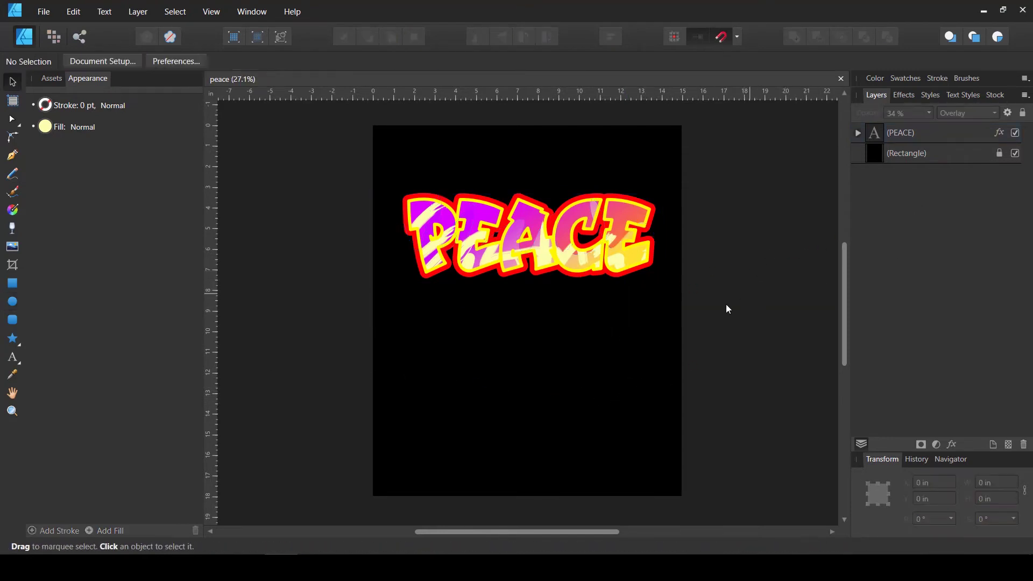
# Step: Draw a pale yellow circle about 0.42 in wide below the letter P, near X 2.2 in, Y 9.9 in
pyautogui.scroll(3, 696, 308)
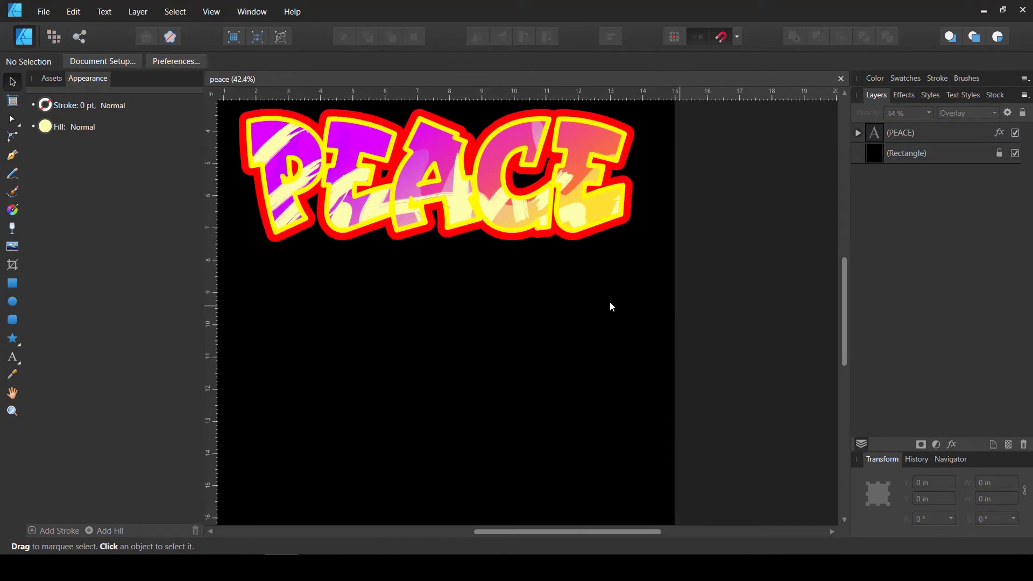
pyautogui.moveTo(614, 306); pyautogui.dragTo(689, 376)
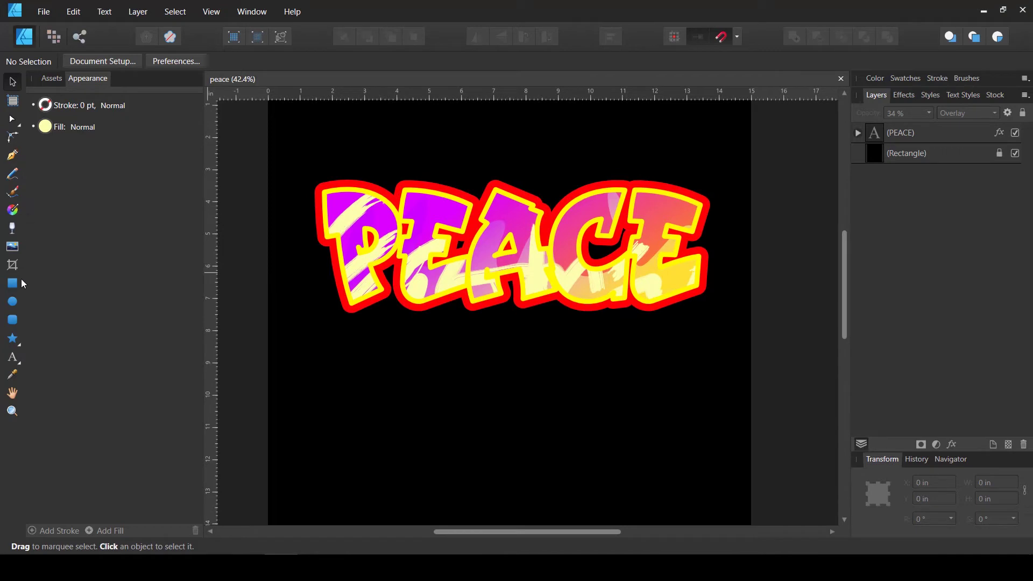
pyautogui.click(12, 301)
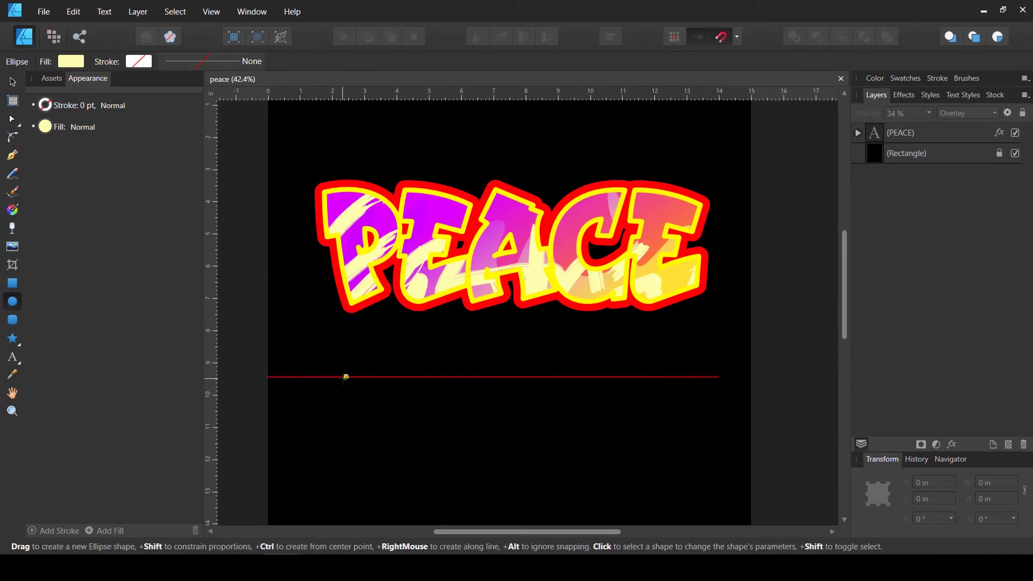
pyautogui.moveTo(338, 392)
pyautogui.mouseDown()
pyautogui.moveTo(362, 414)
pyautogui.moveTo(352, 404)
pyautogui.mouseUp()
pyautogui.press('v')
pyautogui.click(356, 405)
pyautogui.click(350, 401)
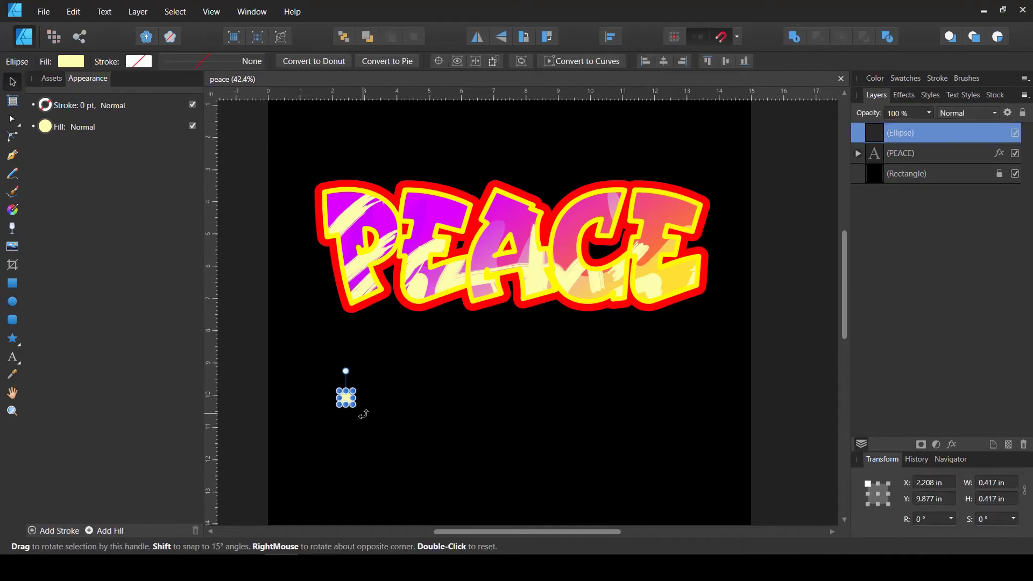
# Step: Add a smaller copy of the circle slightly above and to the right of the first one
pyautogui.click(367, 397)
pyautogui.moveTo(346, 398); pyautogui.dragTo(374, 380)
pyautogui.click(375, 399)
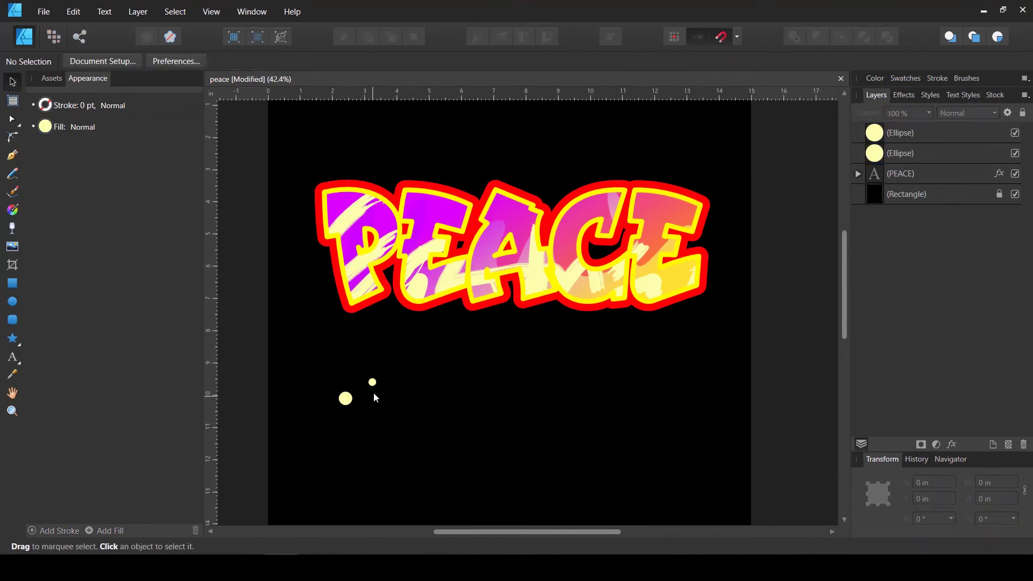
# Step: Paste another copy of the circle, enlarge it to about 0.72 in and place it below the first two
pyautogui.hotkey('ctrl', 'v')
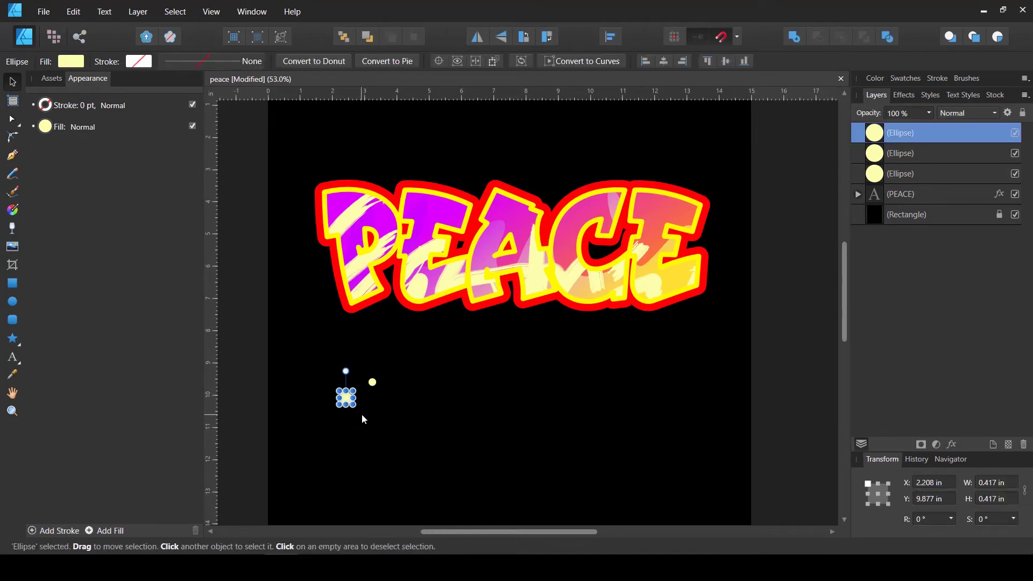
pyautogui.scroll(1, 362, 415)
pyautogui.moveTo(342, 393); pyautogui.dragTo(379, 441)
pyautogui.click(416, 425)
# Step: Paste a fourth circle about 0.42 in wide and place it to the right of the others, near X 4.06 in, Y 9.88 in
pyautogui.hotkey('ctrl', 'v')
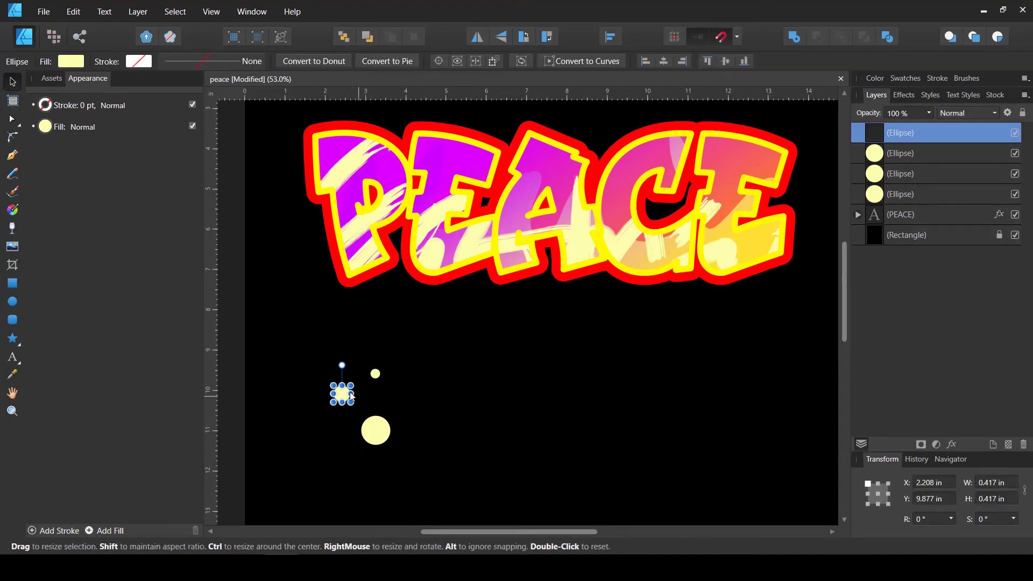
pyautogui.moveTo(366, 398); pyautogui.dragTo(415, 392)
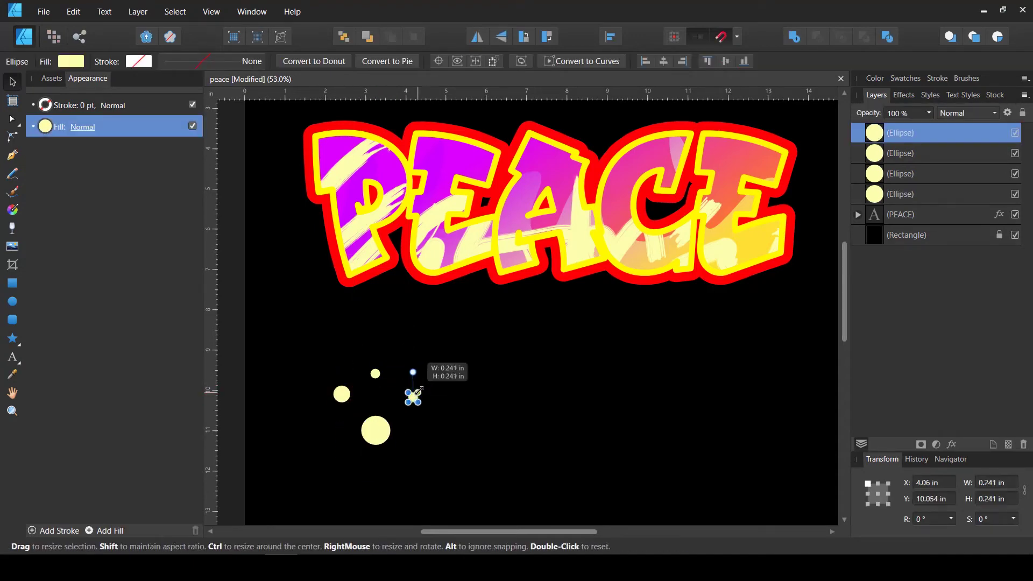
pyautogui.click(422, 429)
pyautogui.click(415, 397)
pyautogui.moveTo(420, 390); pyautogui.dragTo(430, 385)
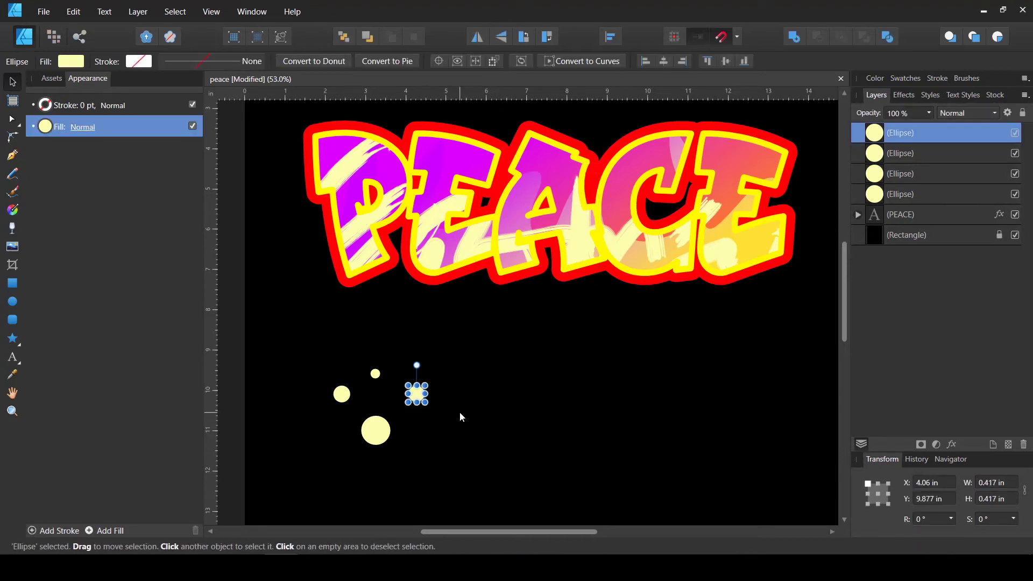
pyautogui.click(414, 416)
# Step: Duplicate circles to add a medium one at the upper right of the cluster and a tiny one at its lower right
pyautogui.click(389, 437)
pyautogui.hotkey('ctrl', 'j')
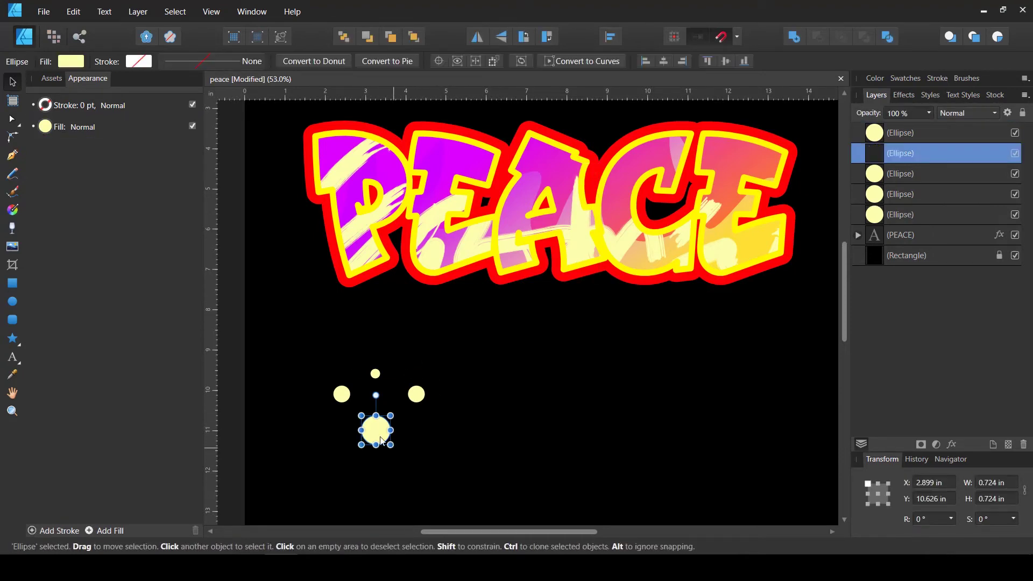
pyautogui.moveTo(390, 437); pyautogui.dragTo(448, 425)
pyautogui.scroll(2, 445, 438)
pyautogui.scroll(-2, 448, 445)
# Step: Duplicate the six circles, scatter the copies to the right of the originals, and select all twelve circles
pyautogui.moveTo(355, 479); pyautogui.dragTo(516, 406)
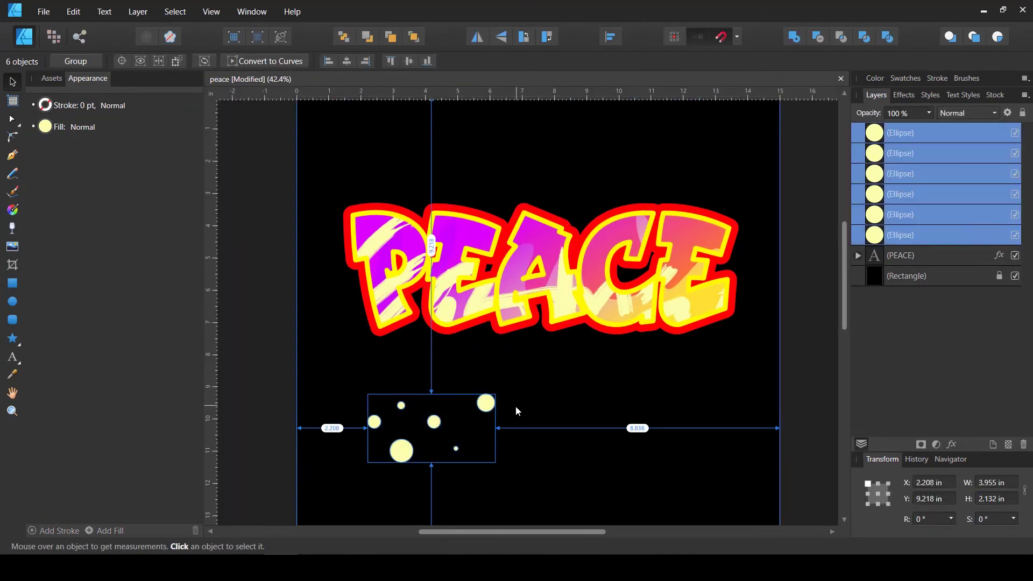
pyautogui.hotkey('ctrl', 'j')
pyautogui.moveTo(402, 450); pyautogui.dragTo(511, 440)
pyautogui.click(560, 449)
pyautogui.click(401, 408)
pyautogui.moveTo(355, 478); pyautogui.dragTo(631, 403)
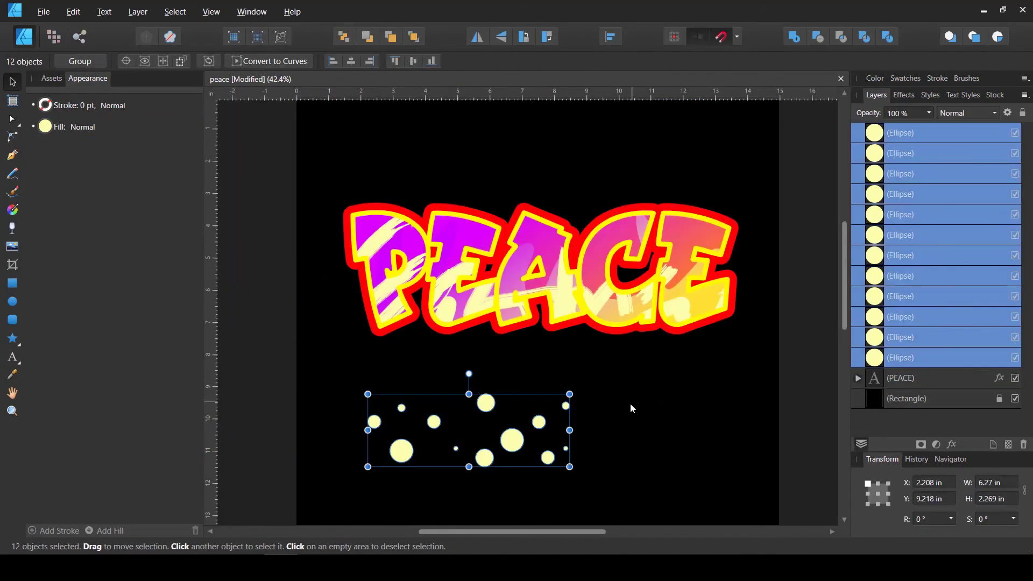
# Step: Duplicate the twelve circles, spread the copies to the right, scatter extra small ones into the gaps, and select the whole row
pyautogui.hotkey('ctrl', 'j')
pyautogui.moveTo(539, 422); pyautogui.dragTo(672, 415)
pyautogui.click(530, 445)
pyautogui.click(565, 404)
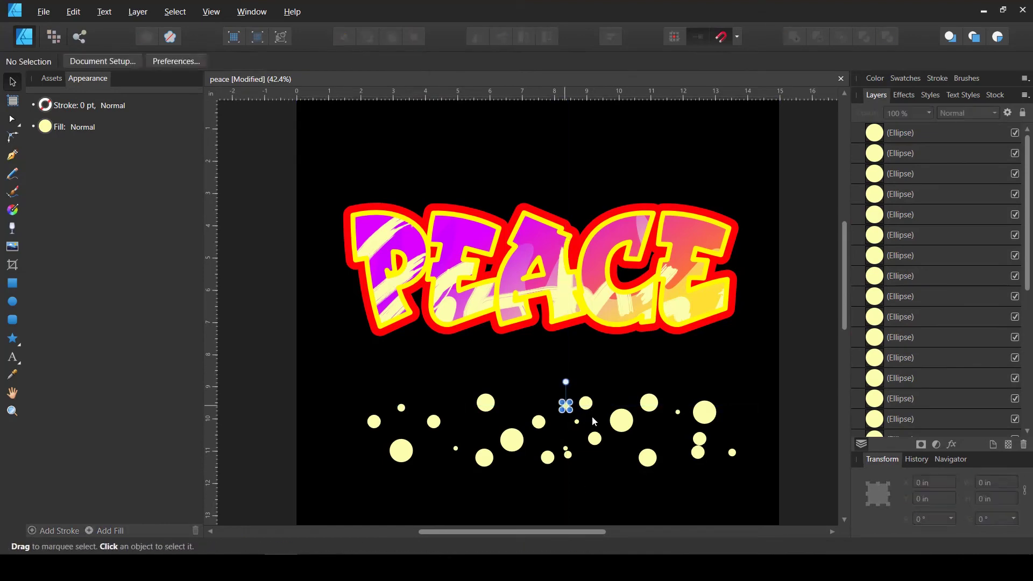
pyautogui.moveTo(565, 404); pyautogui.dragTo(453, 404)
pyautogui.click(467, 427)
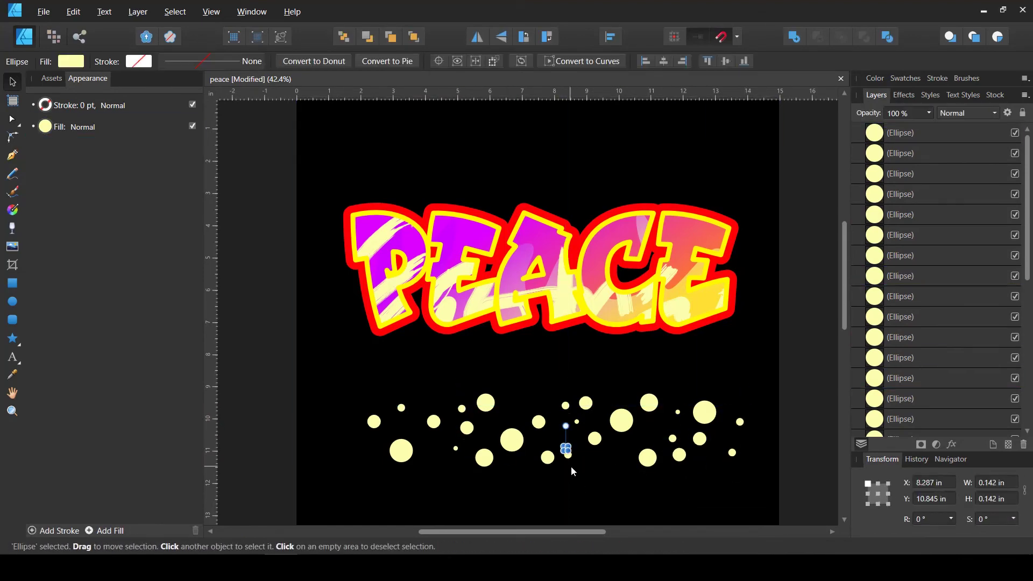
pyautogui.moveTo(355, 478); pyautogui.dragTo(786, 386)
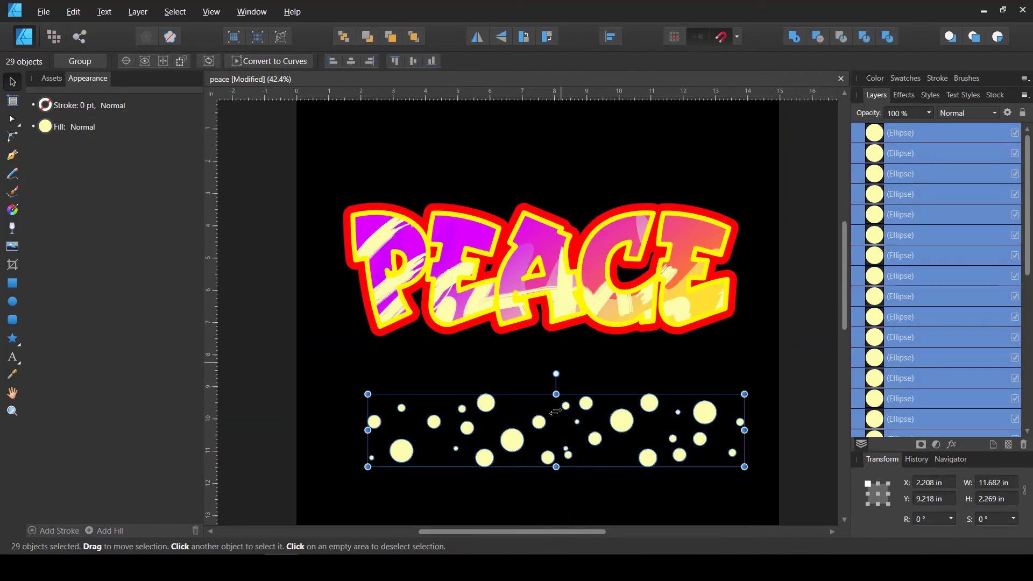
# Step: Move the row of circles to about X 1.51 in, Y 8.77 in and fill it with violet (H 260, S 72, L 46)
pyautogui.moveTo(614, 427); pyautogui.dragTo(591, 422)
pyautogui.hotkey('shift', 'Up')
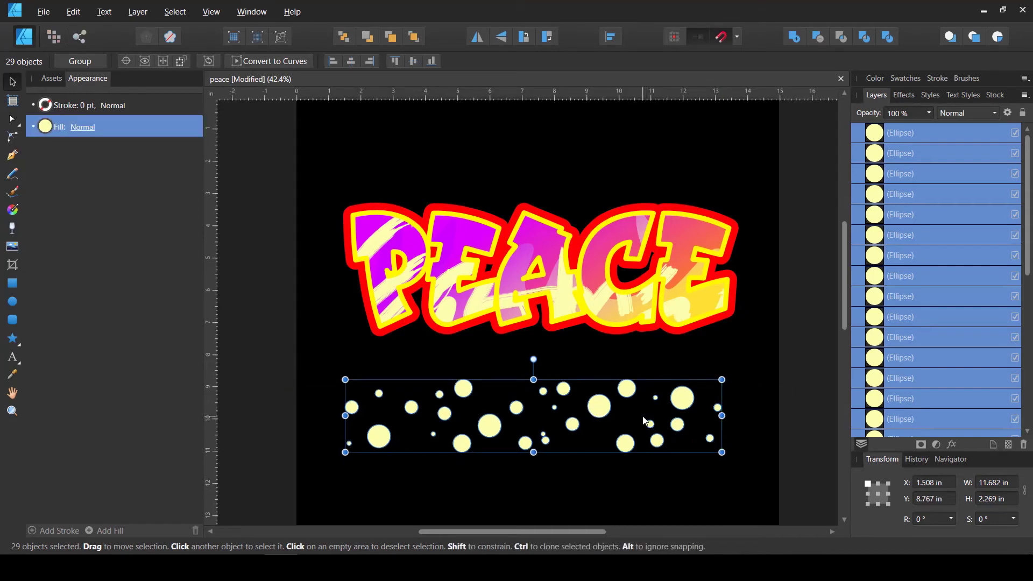
pyautogui.click(47, 128)
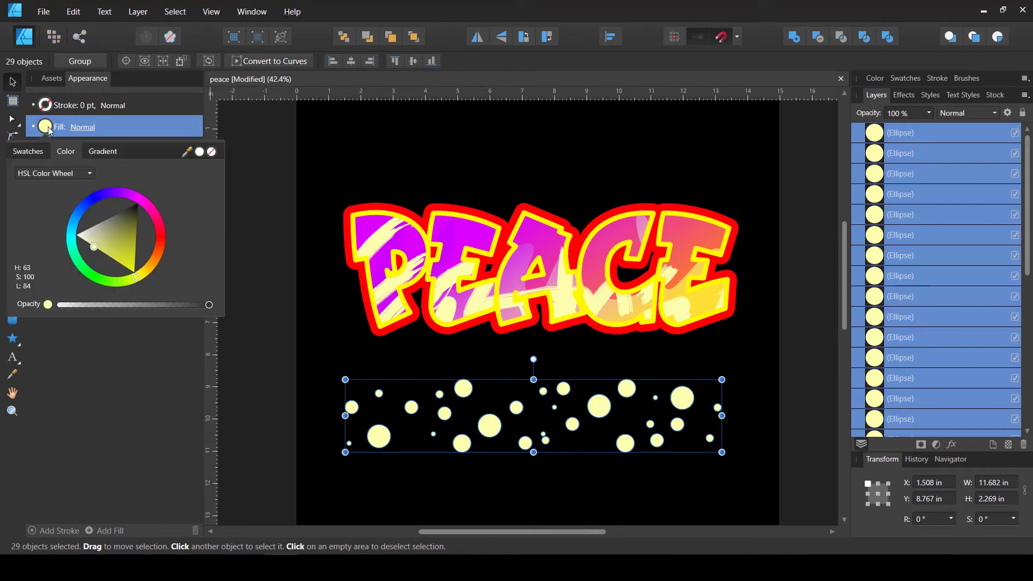
pyautogui.moveTo(127, 228)
pyautogui.mouseDown()
pyautogui.moveTo(127, 194)
pyautogui.moveTo(72, 223)
pyautogui.moveTo(111, 197)
pyautogui.moveTo(111, 223)
pyautogui.mouseUp()
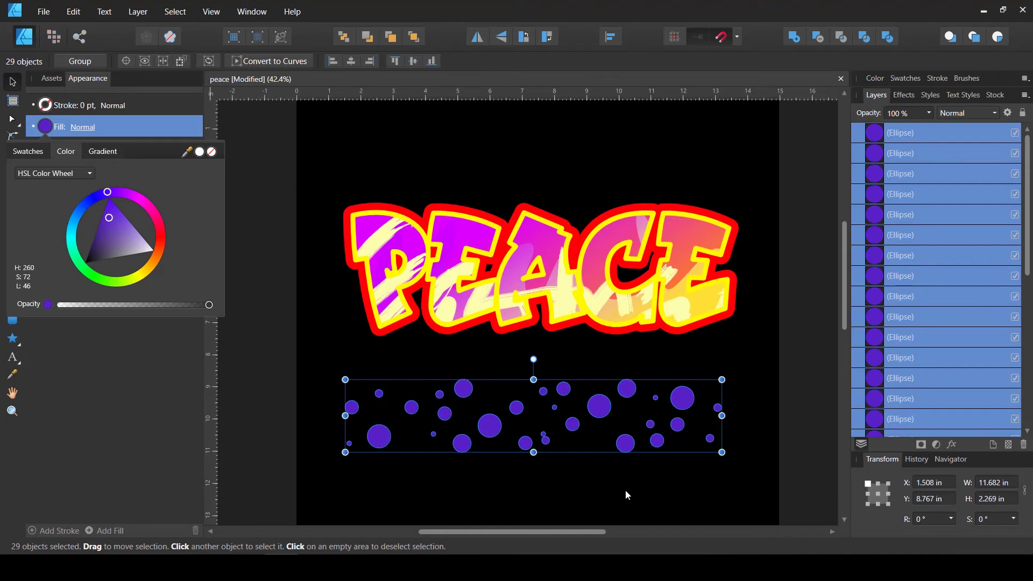
# Step: Clip the circles as one group inside the PEACE text and move them over the lettering at about Y 4.20 in
pyautogui.hotkey('ctrl', 'g')
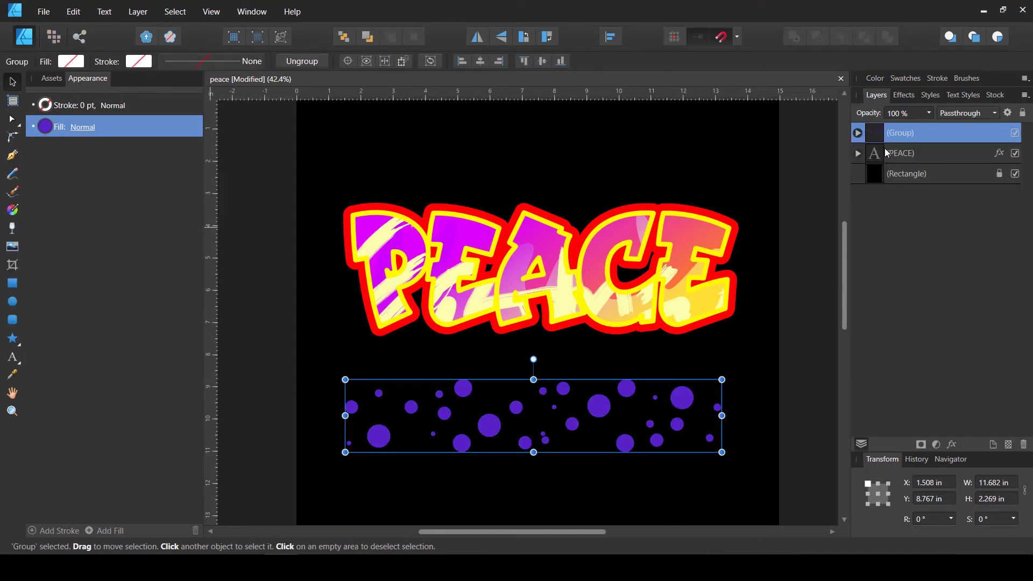
pyautogui.click(877, 156)
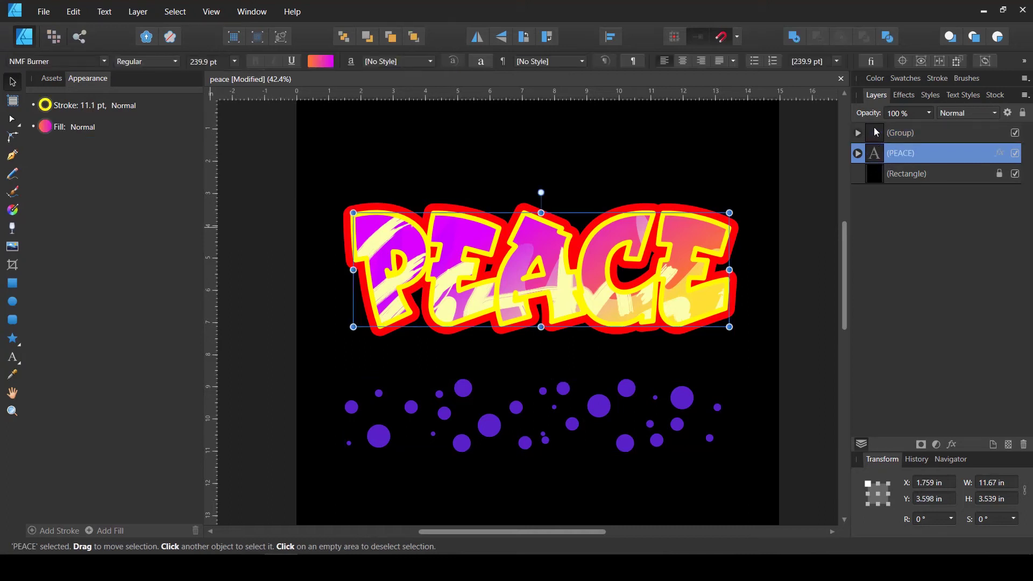
pyautogui.moveTo(876, 132); pyautogui.dragTo(890, 159)
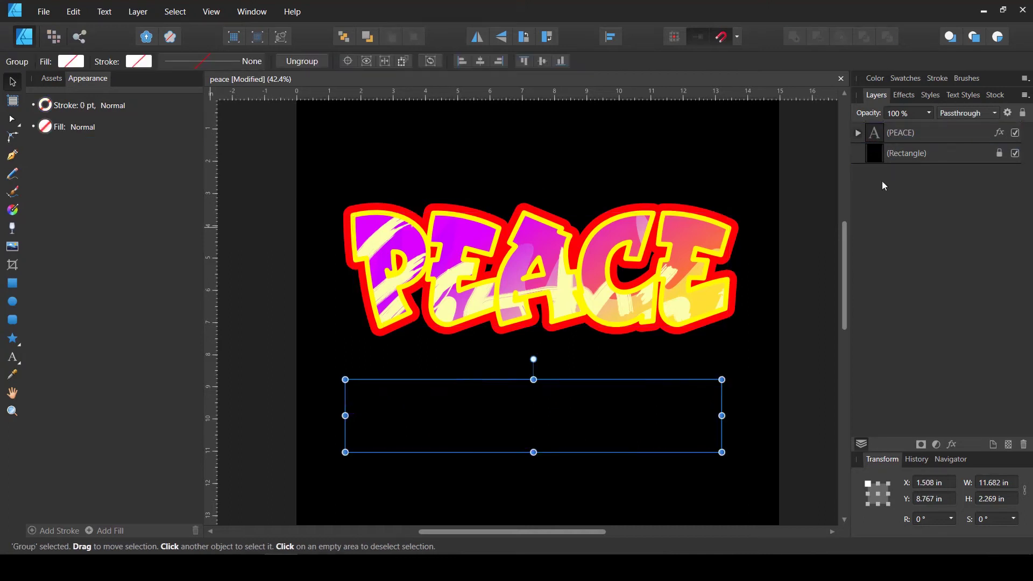
pyautogui.click(857, 132)
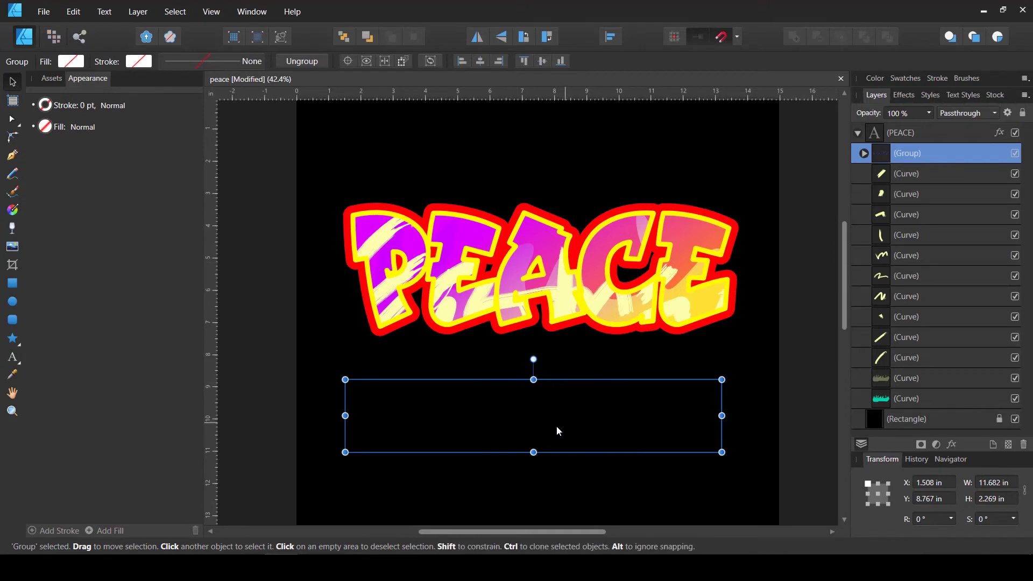
pyautogui.moveTo(556, 426); pyautogui.dragTo(542, 290)
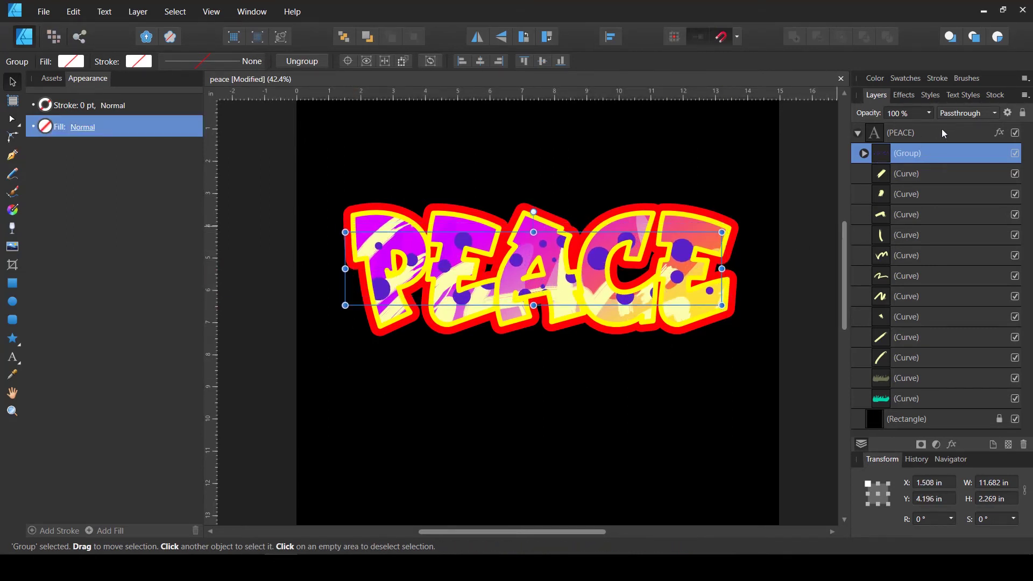
# Step: Preview blend modes on the clipped circle group and set it to Color Dodge
pyautogui.click(972, 114)
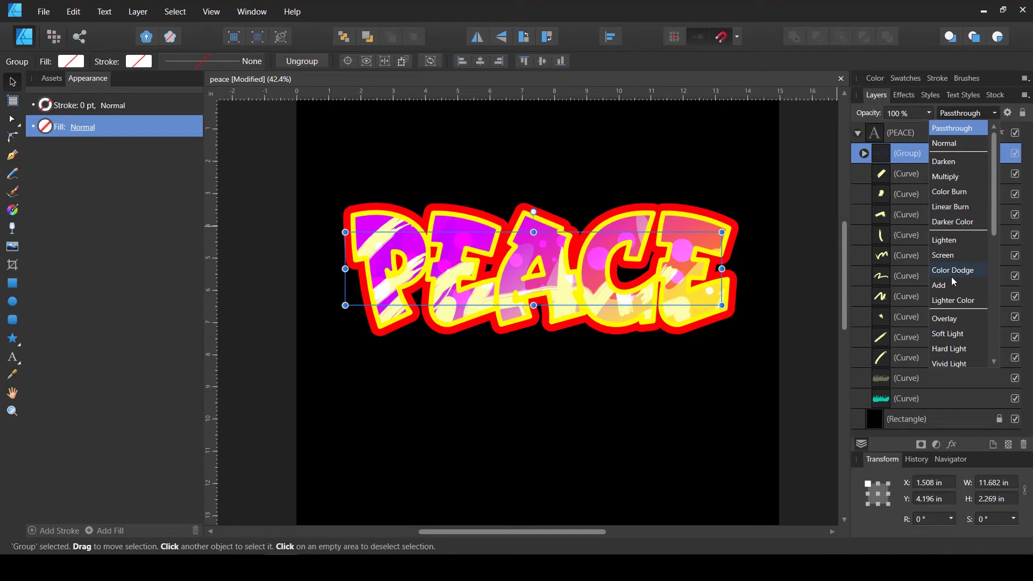
pyautogui.scroll(-2, 951, 276)
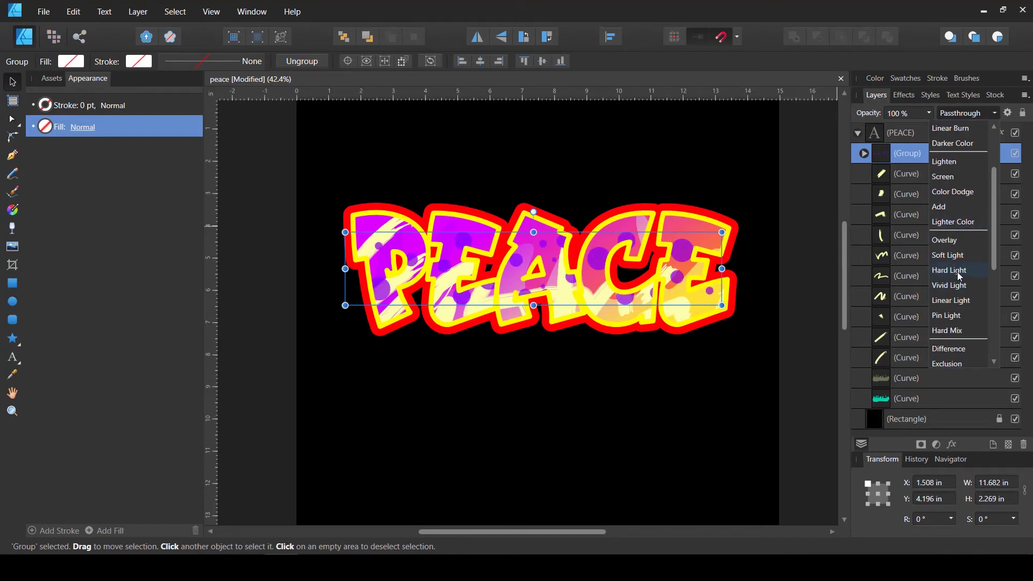
pyautogui.scroll(-2, 956, 294)
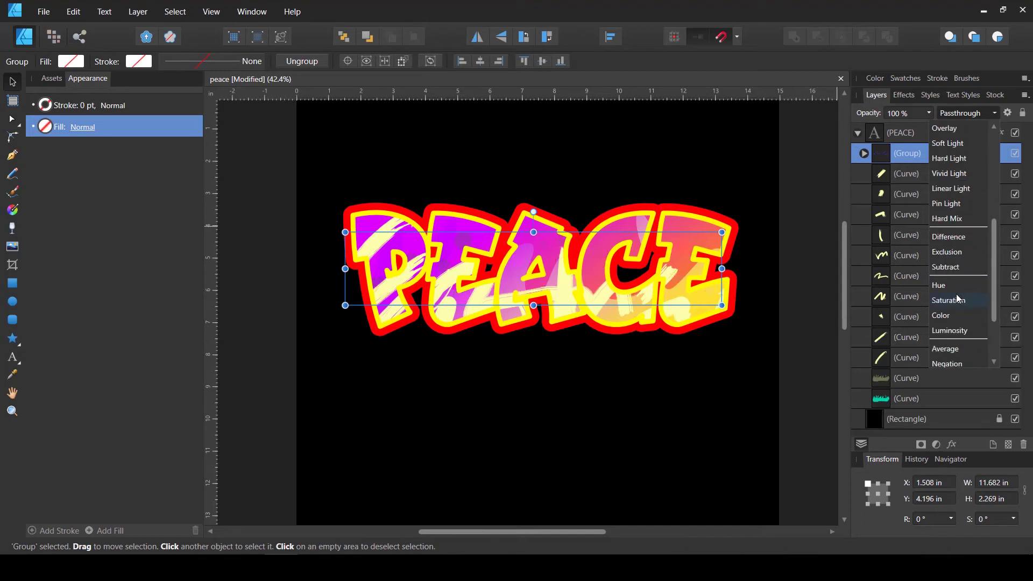
pyautogui.scroll(-2, 955, 302)
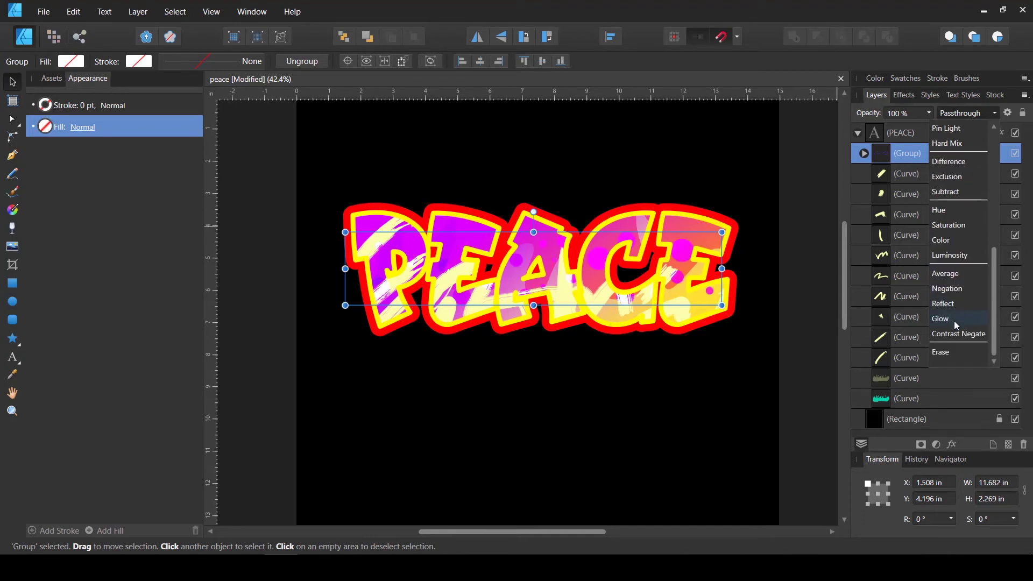
pyautogui.scroll(3, 960, 265)
pyautogui.scroll(3, 959, 265)
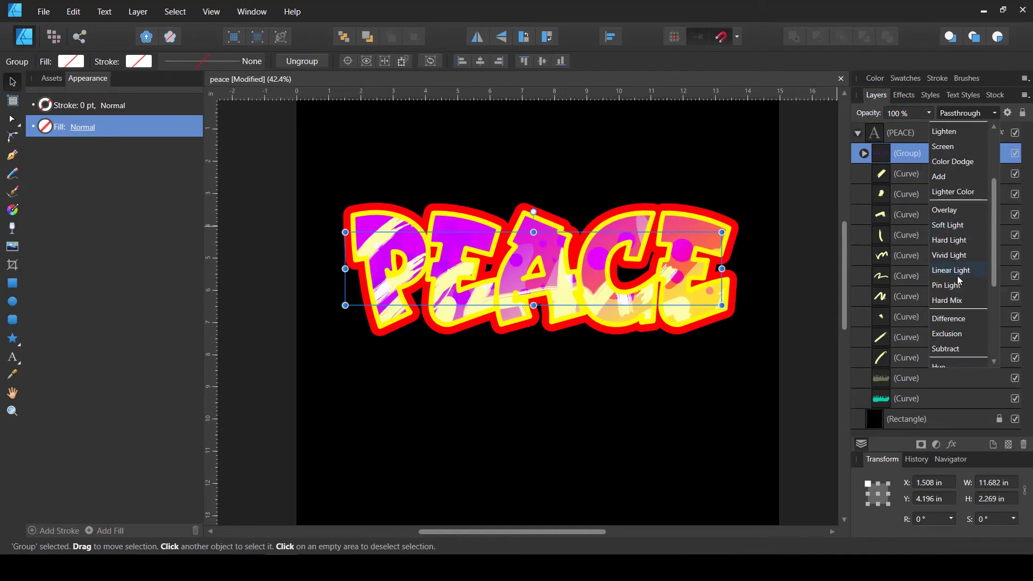
pyautogui.click(963, 241)
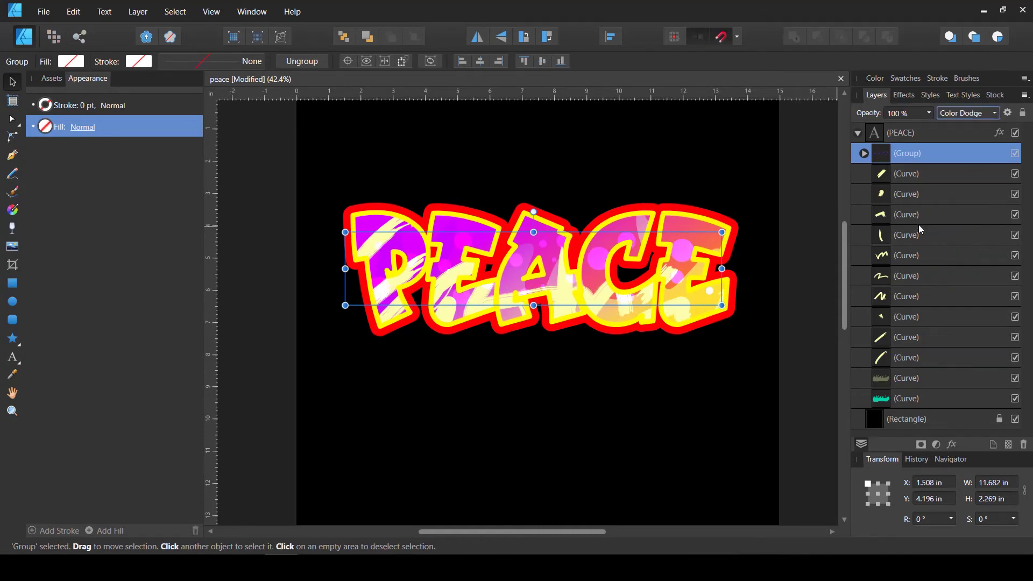
# Step: Select all the ellipses inside the clipped group and recolour them light blue (H 197, S 100, L 74)
pyautogui.click(864, 154)
pyautogui.click(893, 174)
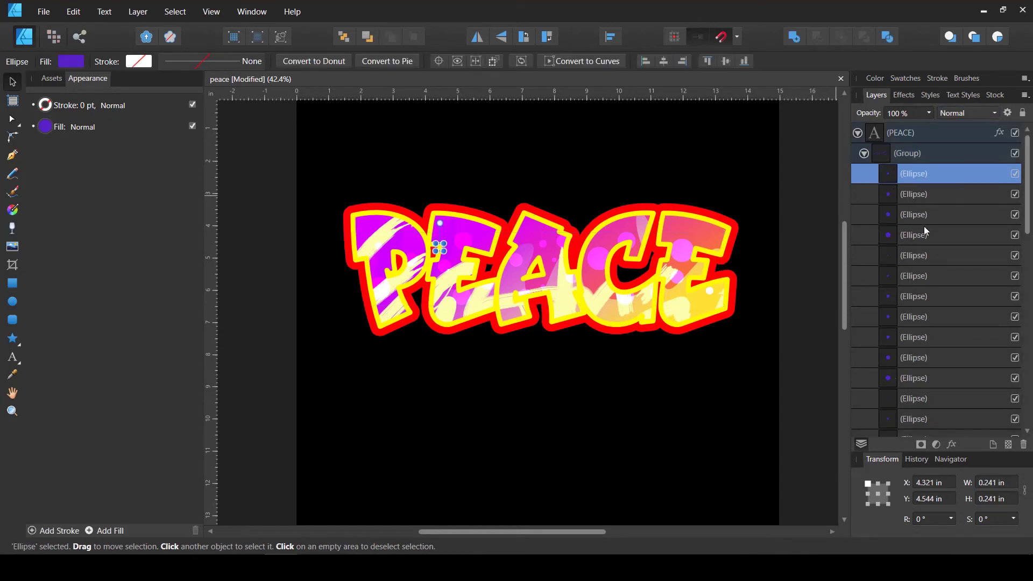
pyautogui.scroll(-5, 924, 232)
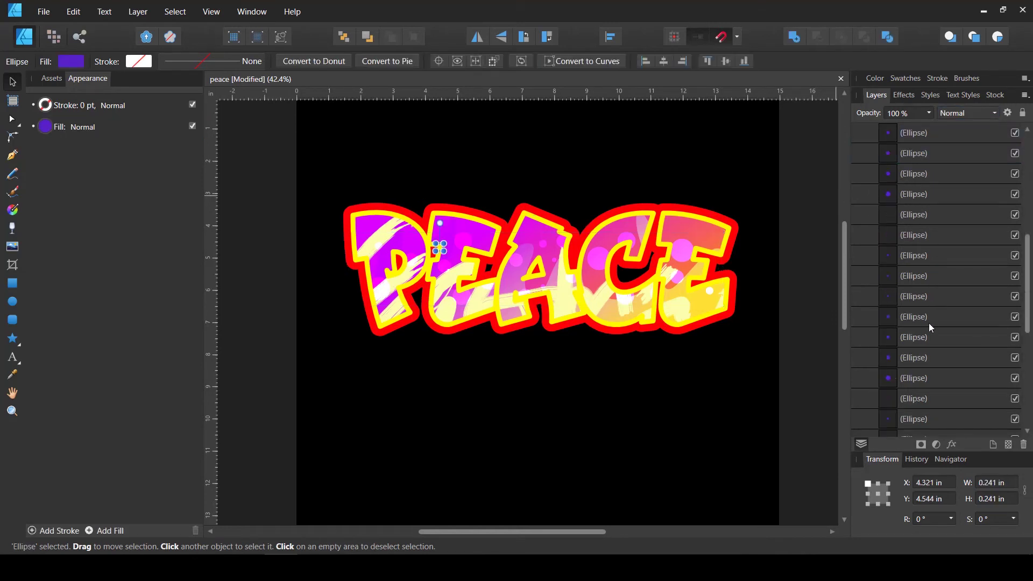
pyautogui.keyDown('shift'); pyautogui.click(902, 256); pyautogui.keyUp('shift')
pyautogui.click(52, 126)
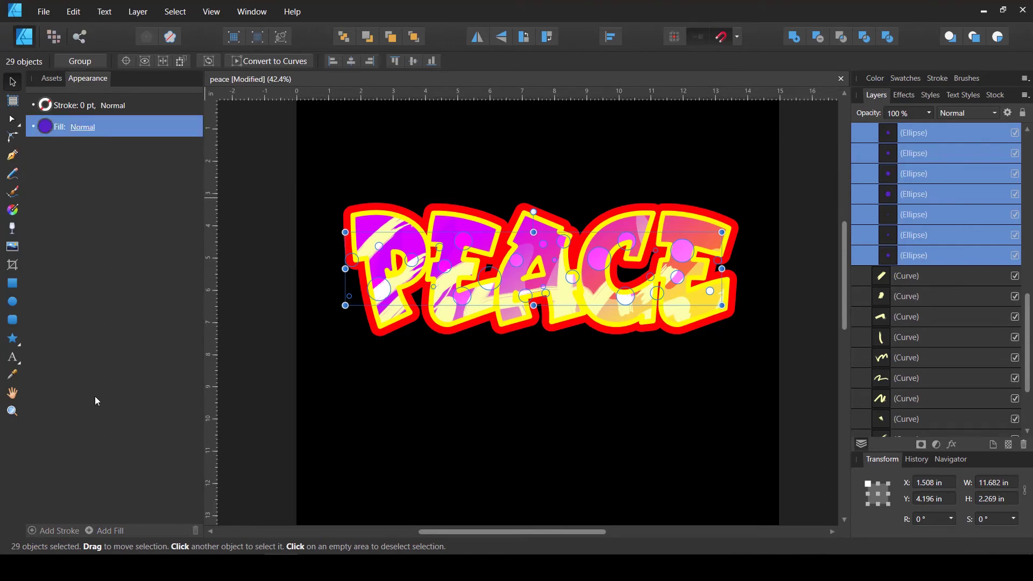
pyautogui.click(12, 393)
pyautogui.click(45, 126)
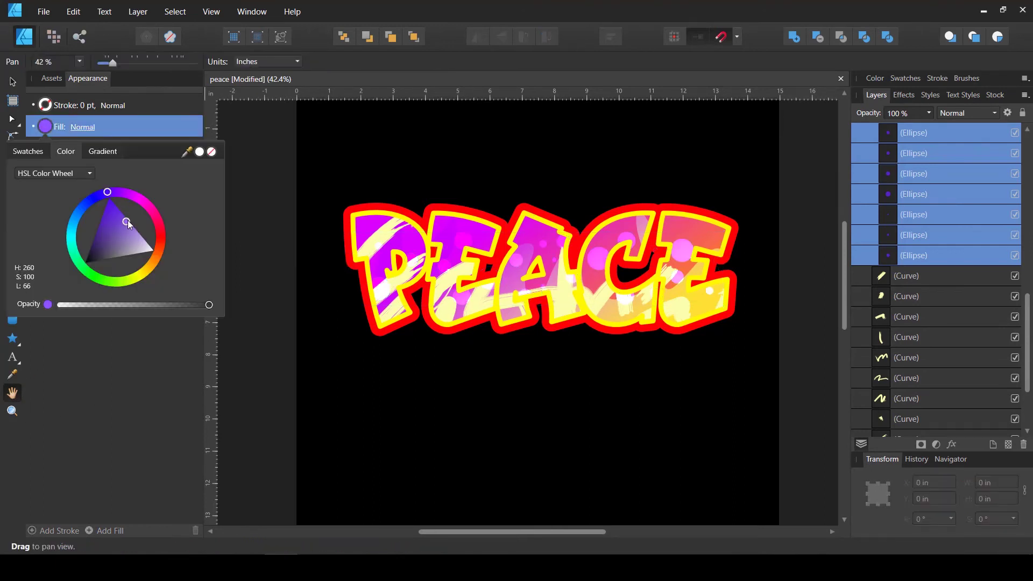
pyautogui.moveTo(125, 199)
pyautogui.mouseDown()
pyautogui.moveTo(134, 237)
pyautogui.moveTo(114, 250)
pyautogui.moveTo(117, 234)
pyautogui.moveTo(102, 236)
pyautogui.moveTo(121, 230)
pyautogui.mouseUp()
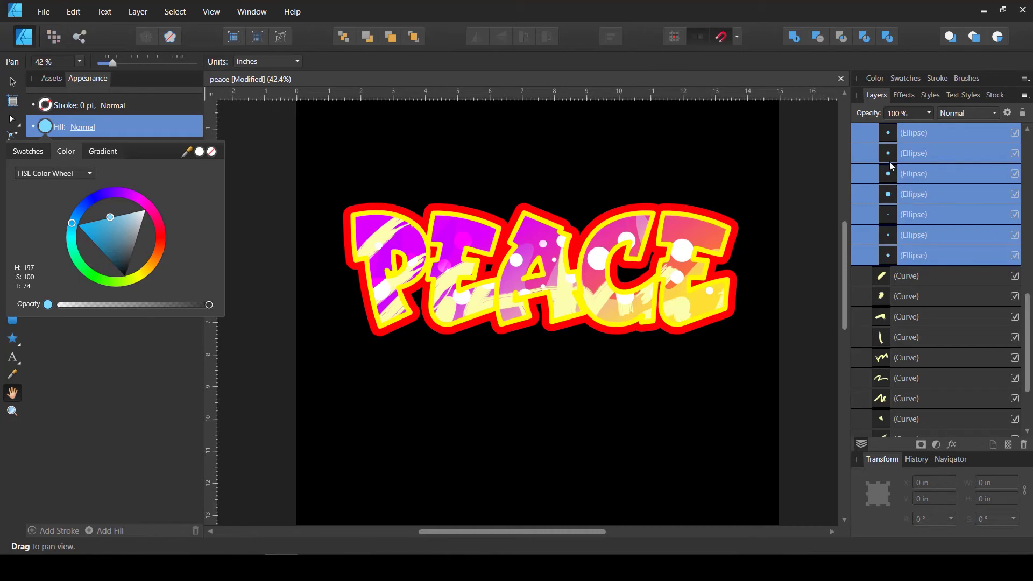
# Step: Set the blend mode of the clipped circle group to Multiply and collapse the group
pyautogui.scroll(5, 911, 188)
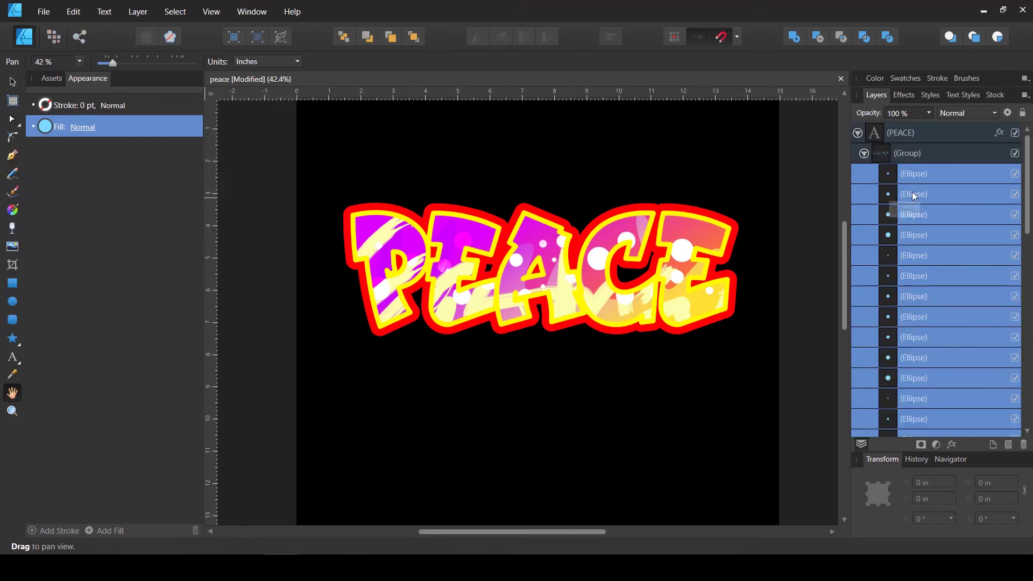
pyautogui.click(882, 156)
pyautogui.click(994, 113)
pyautogui.scroll(3, 953, 269)
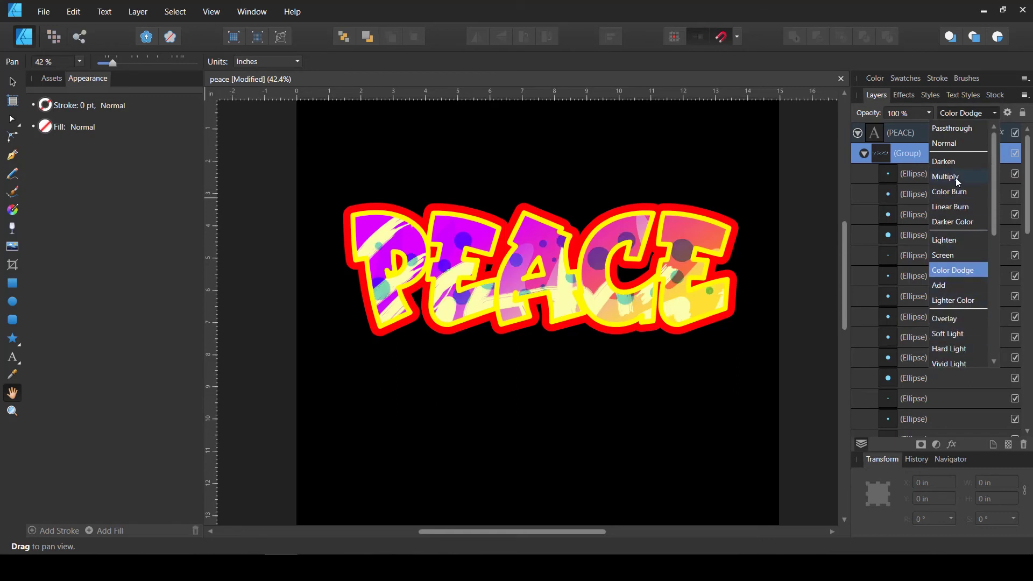
pyautogui.click(946, 176)
pyautogui.click(863, 153)
# Step: Collapse the PEACE layer and move the whole lettering down slightly to about Y 3.70 in
pyautogui.scroll(-1, 467, 341)
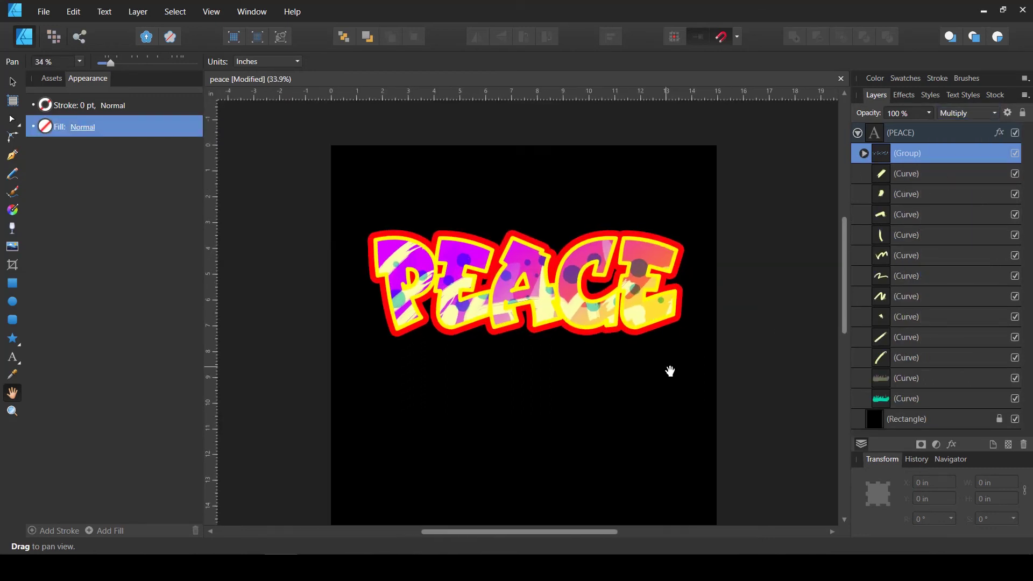
pyautogui.scroll(-1, 670, 371)
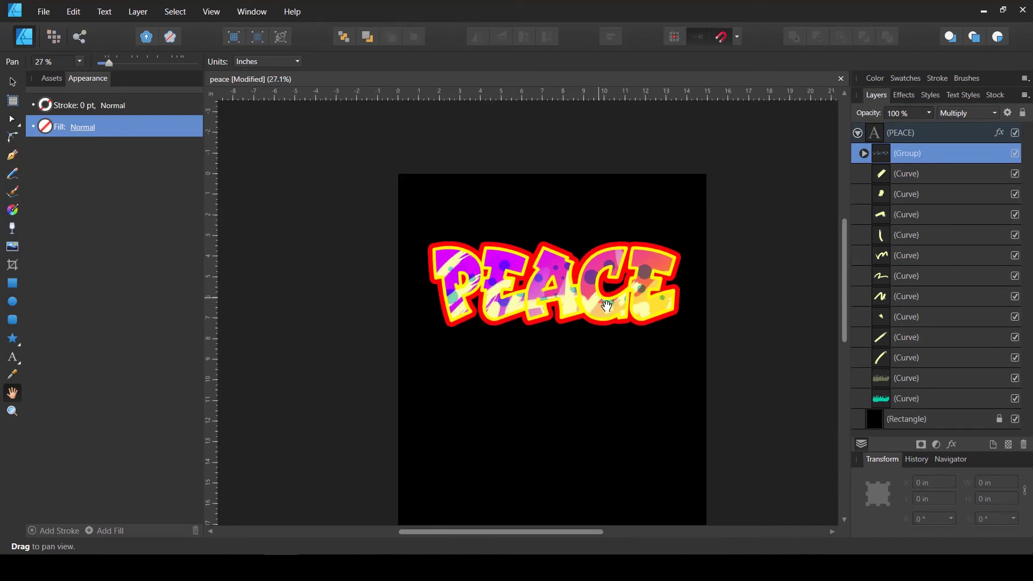
pyautogui.moveTo(603, 302); pyautogui.dragTo(597, 303)
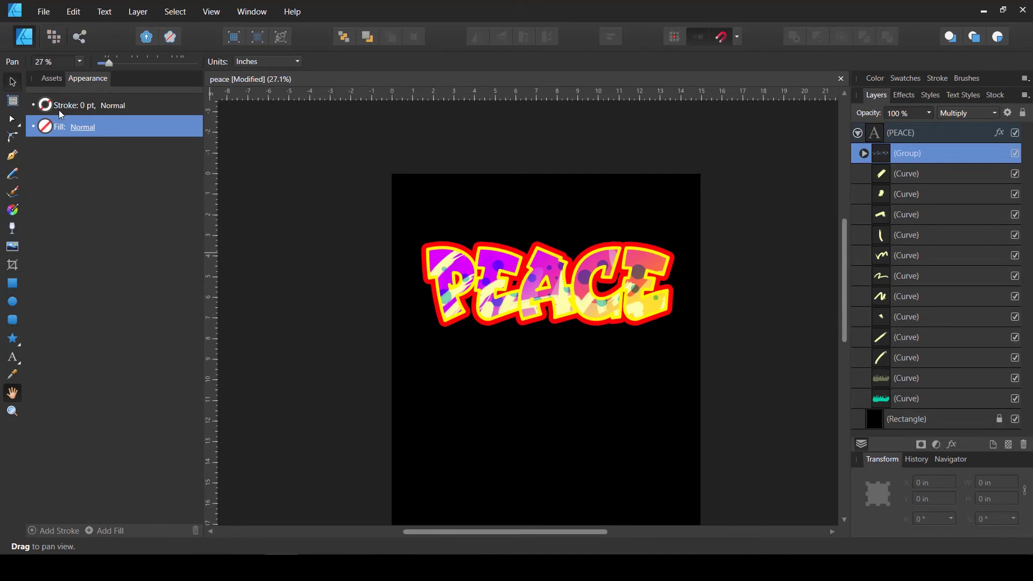
pyautogui.press('v')
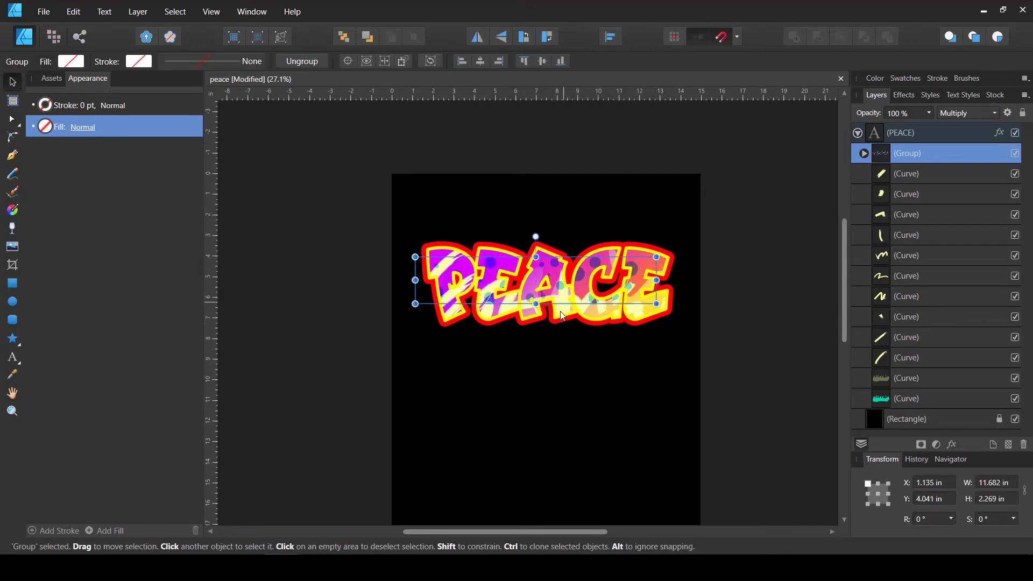
pyautogui.click(581, 393)
pyautogui.click(858, 132)
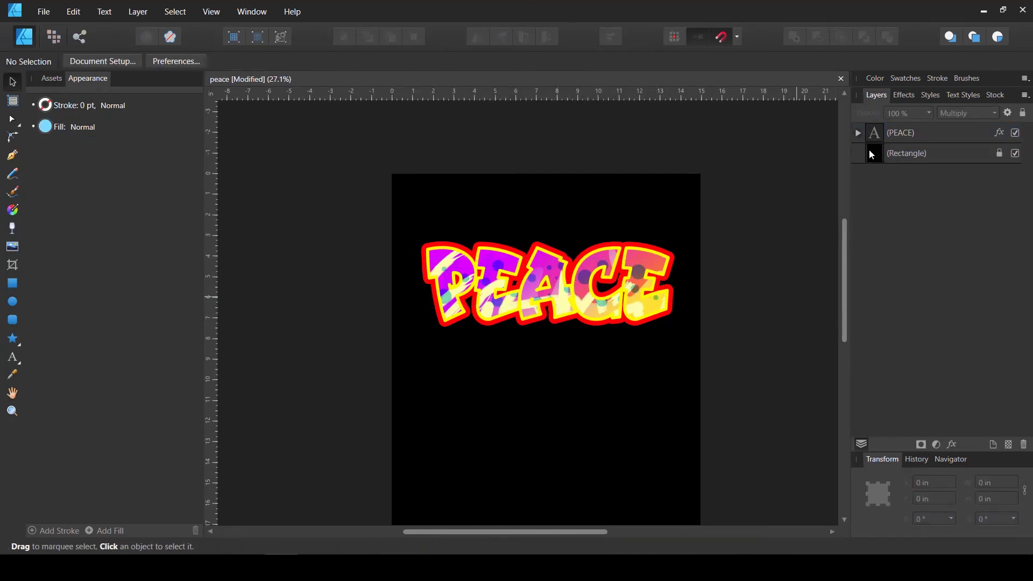
pyautogui.moveTo(593, 297); pyautogui.dragTo(589, 301)
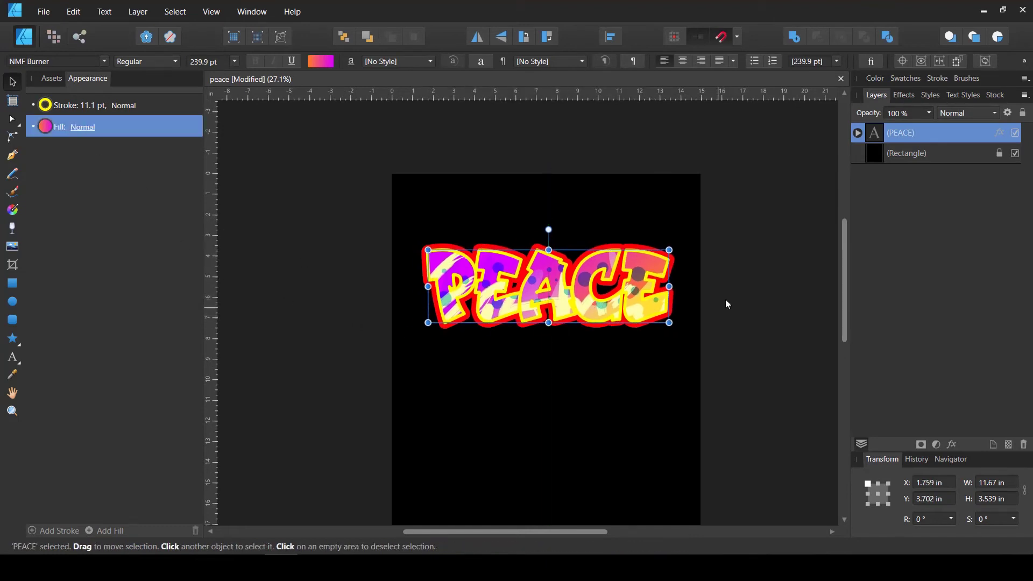
# Step: Change the colour of the PEACE text's Outline layer effect to pinkish red (H 341, S 100, L 50)
pyautogui.click(952, 446)
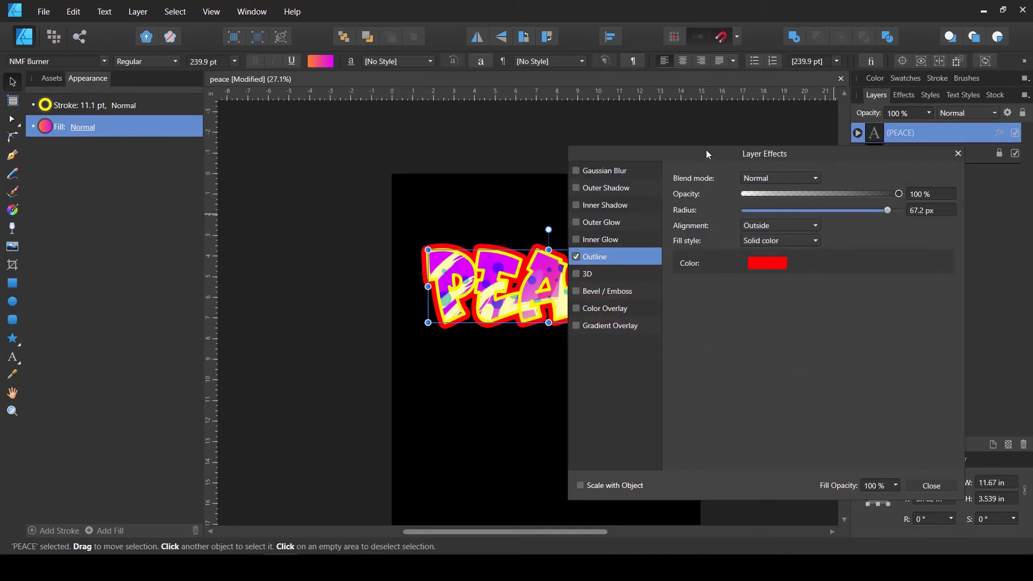
pyautogui.moveTo(706, 154); pyautogui.dragTo(826, 122)
pyautogui.click(889, 234)
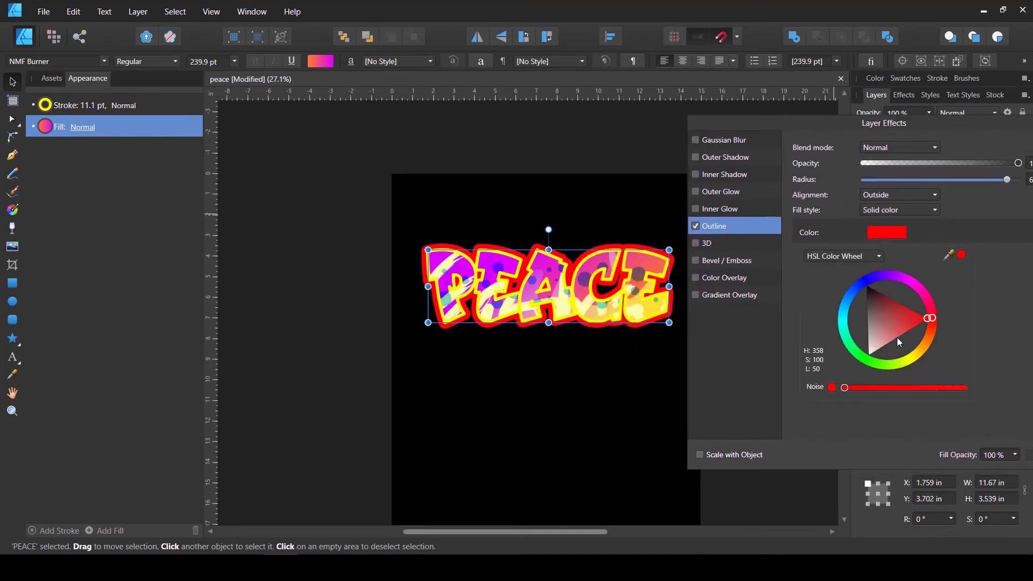
pyautogui.moveTo(896, 337)
pyautogui.mouseDown()
pyautogui.moveTo(889, 309)
pyautogui.moveTo(904, 333)
pyautogui.moveTo(917, 333)
pyautogui.mouseUp()
pyautogui.click(886, 271)
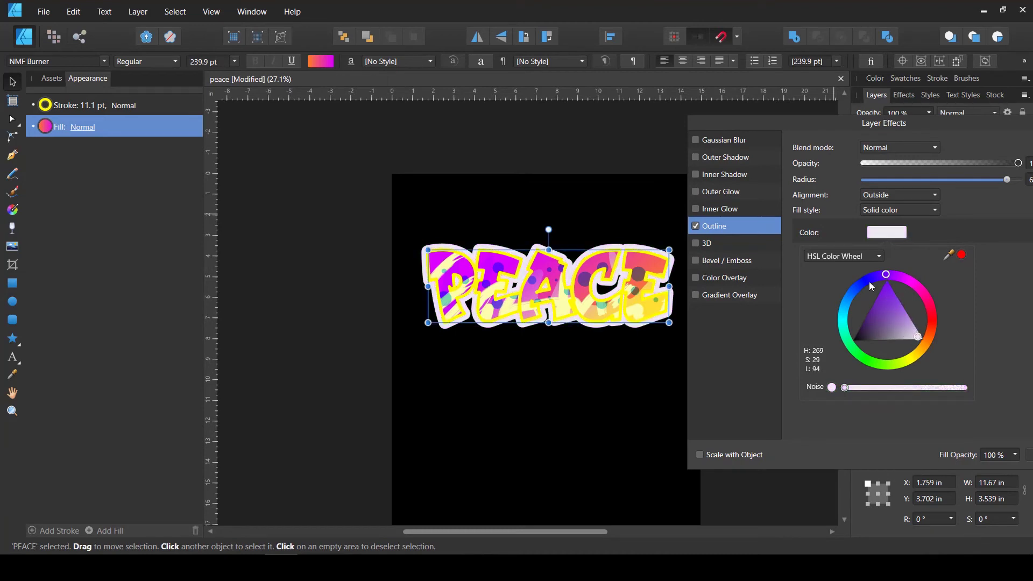
pyautogui.moveTo(869, 282); pyautogui.dragTo(839, 311)
pyautogui.moveTo(903, 299)
pyautogui.mouseDown()
pyautogui.moveTo(858, 334)
pyautogui.moveTo(853, 310)
pyautogui.moveTo(845, 320)
pyautogui.moveTo(863, 326)
pyautogui.moveTo(876, 311)
pyautogui.moveTo(837, 329)
pyautogui.moveTo(859, 286)
pyautogui.moveTo(883, 271)
pyautogui.moveTo(888, 290)
pyautogui.moveTo(890, 276)
pyautogui.moveTo(840, 291)
pyautogui.moveTo(831, 341)
pyautogui.moveTo(976, 290)
pyautogui.mouseUp()
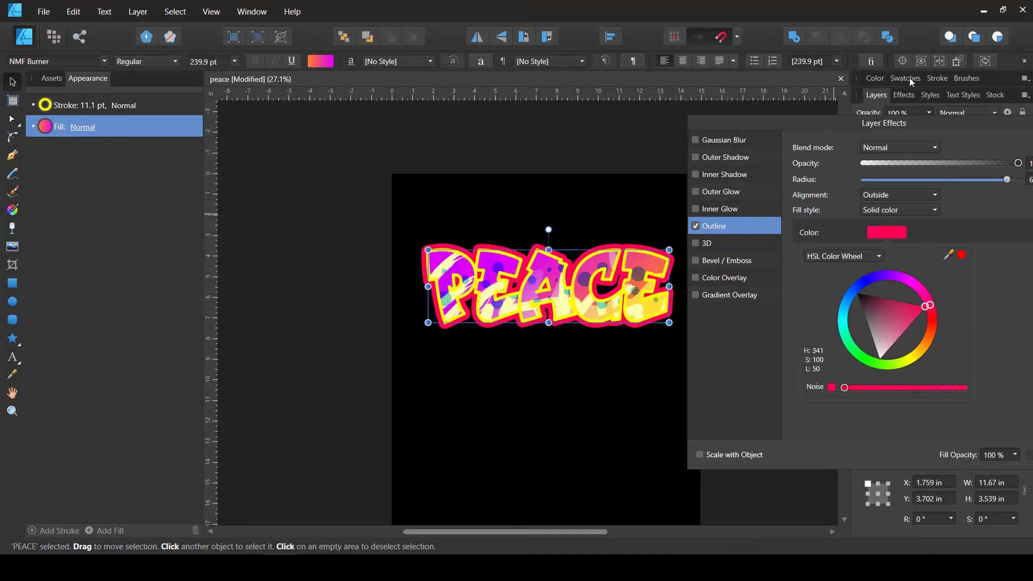
pyautogui.click(806, 184)
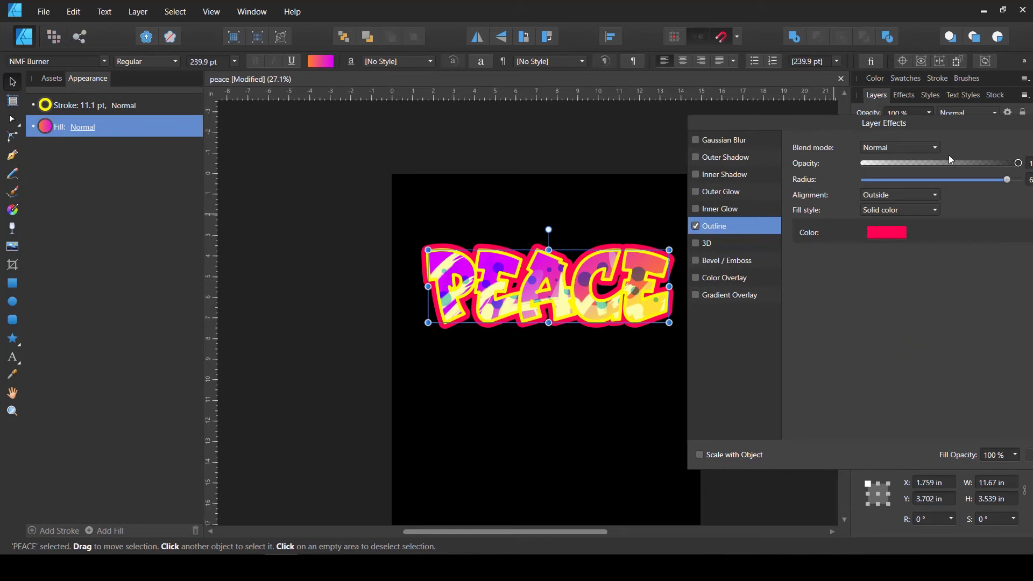
# Step: Close the layer effects, set the PEACE text's stroke to 11.1 pt with inside alignment, and save the document
pyautogui.moveTo(842, 131); pyautogui.dragTo(674, 141)
pyautogui.click(882, 465)
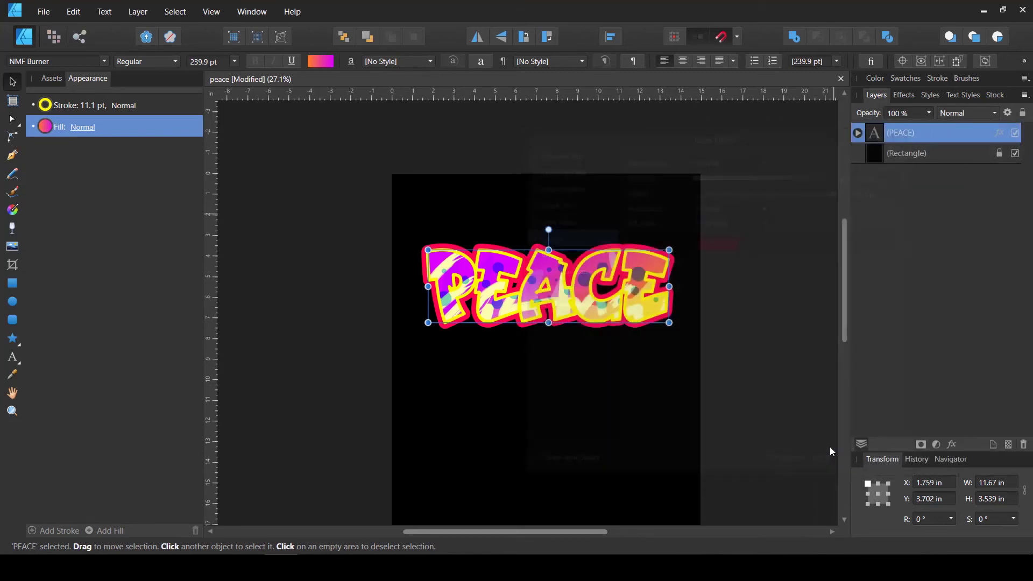
pyautogui.click(90, 108)
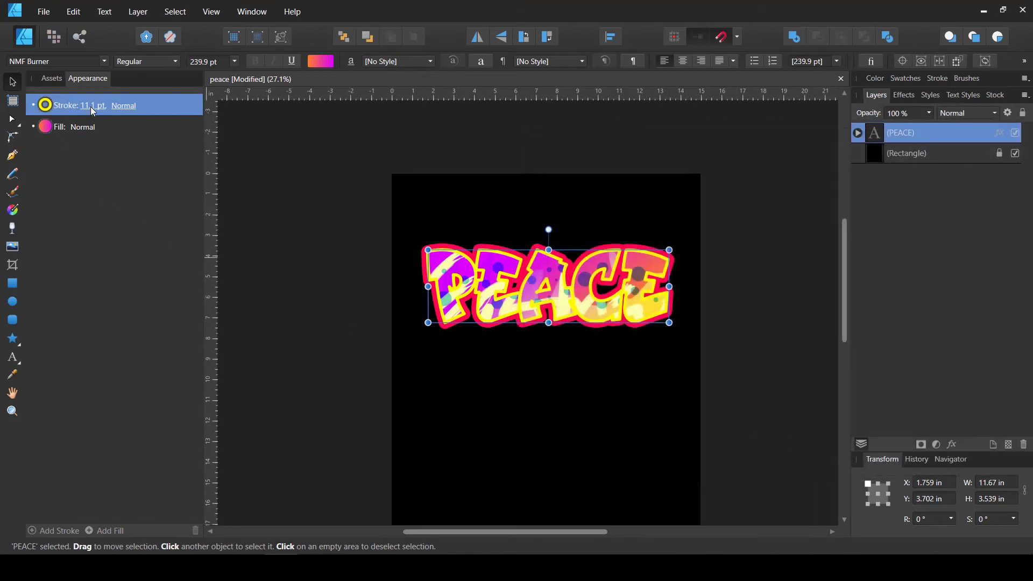
pyautogui.click(89, 108)
pyautogui.moveTo(79, 147); pyautogui.dragTo(82, 148)
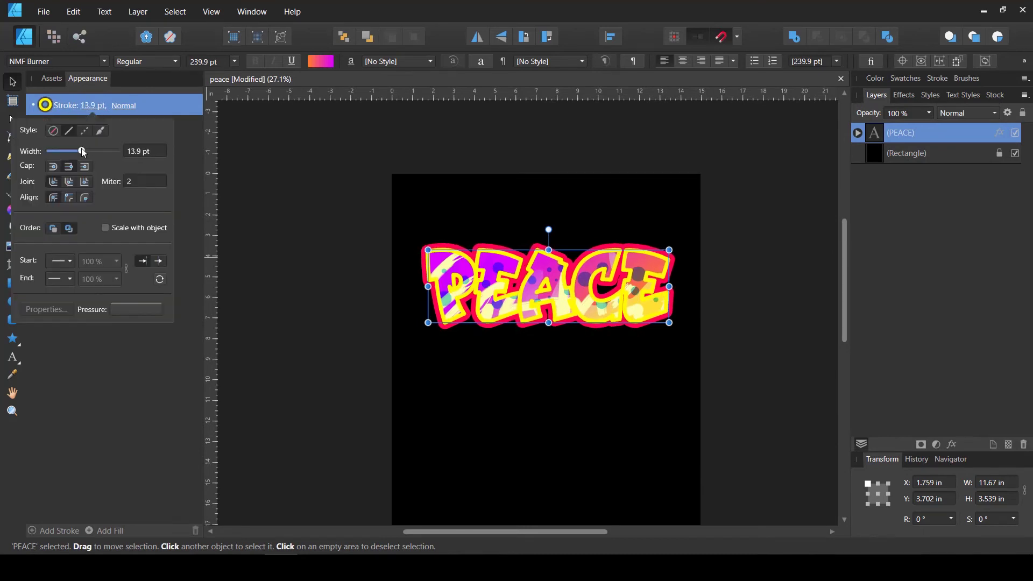
pyautogui.click(86, 199)
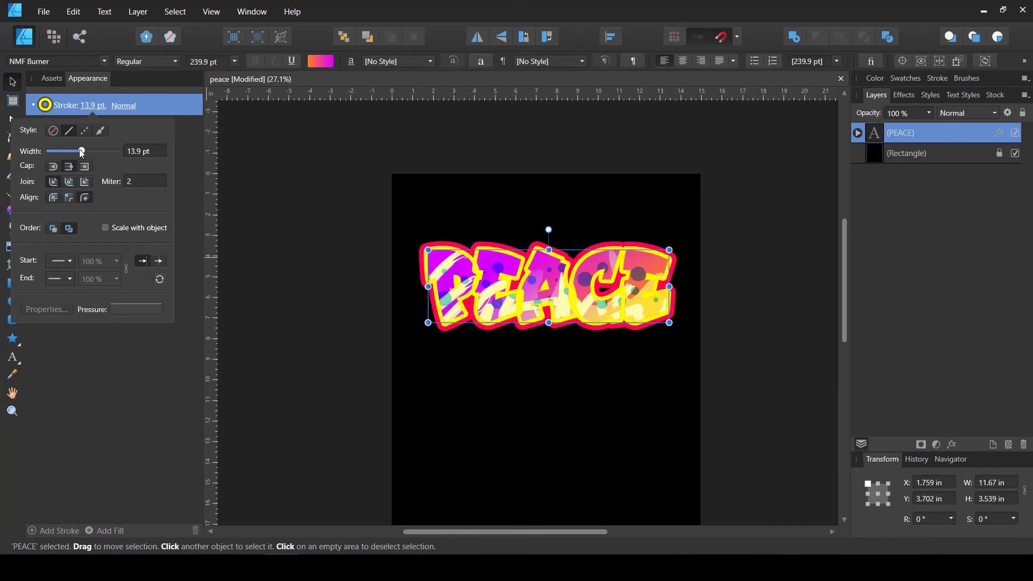
pyautogui.moveTo(79, 150); pyautogui.dragTo(75, 151)
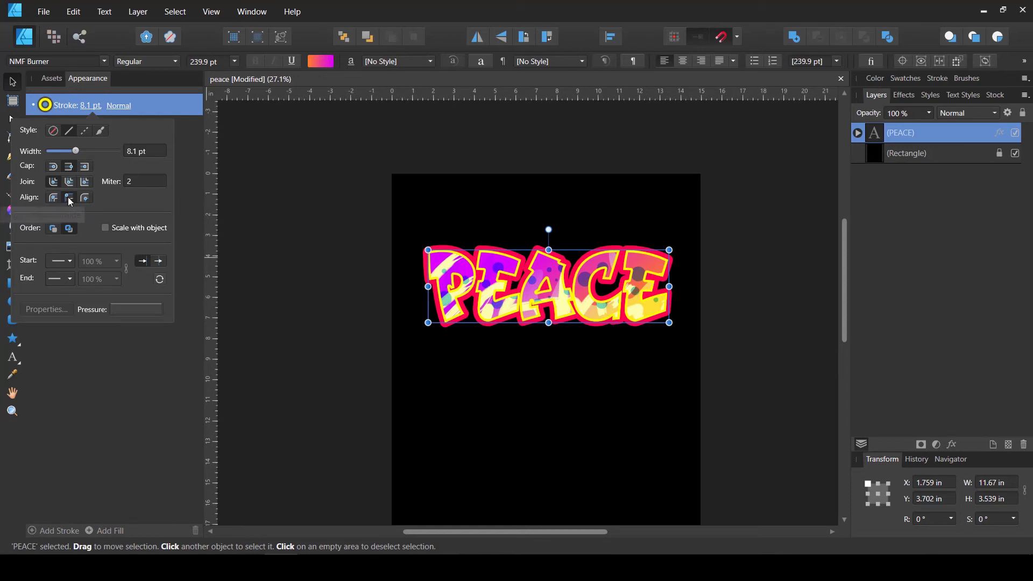
pyautogui.moveTo(79, 150); pyautogui.dragTo(84, 151)
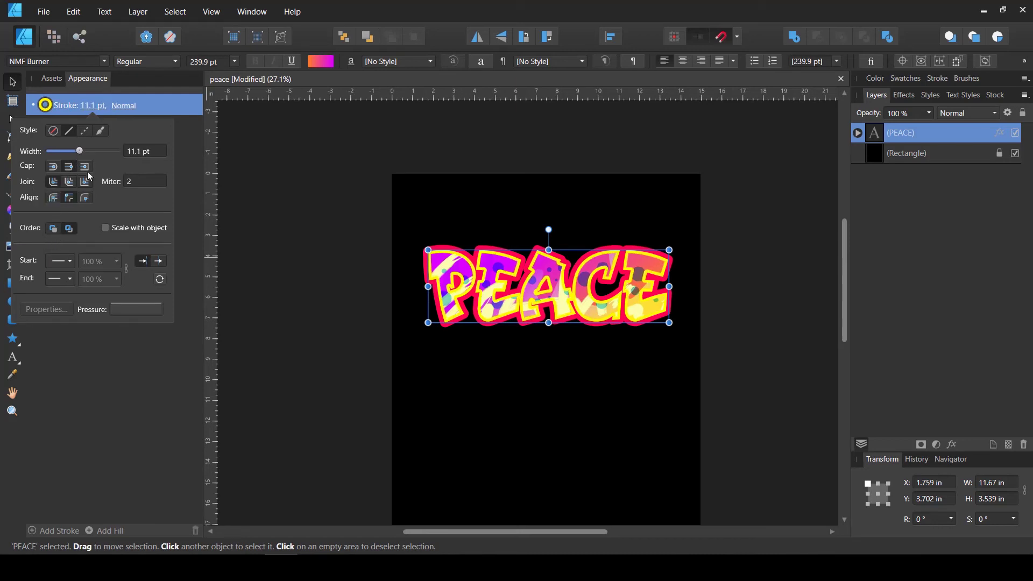
pyautogui.click(717, 433)
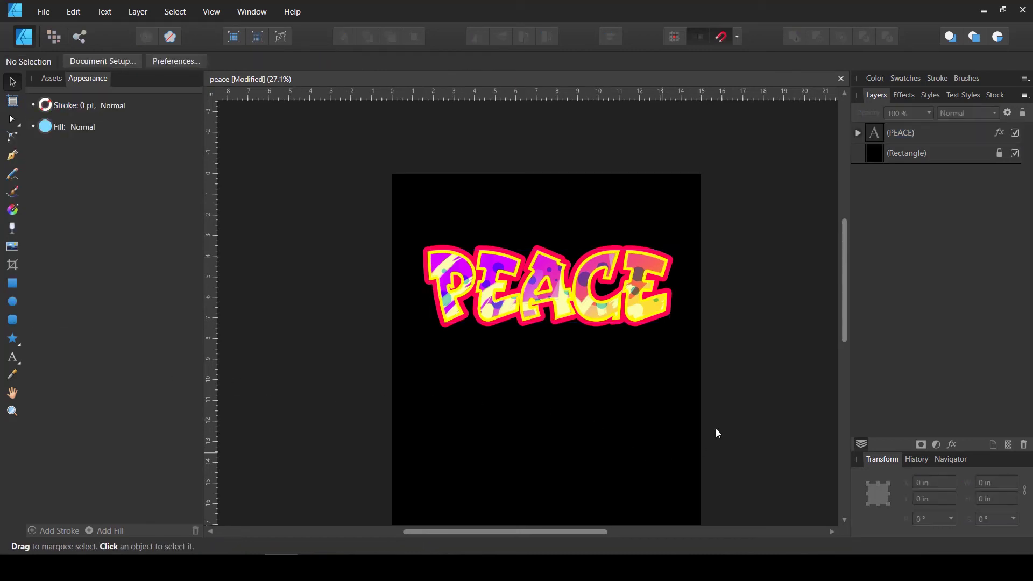
pyautogui.scroll(-2, 645, 341)
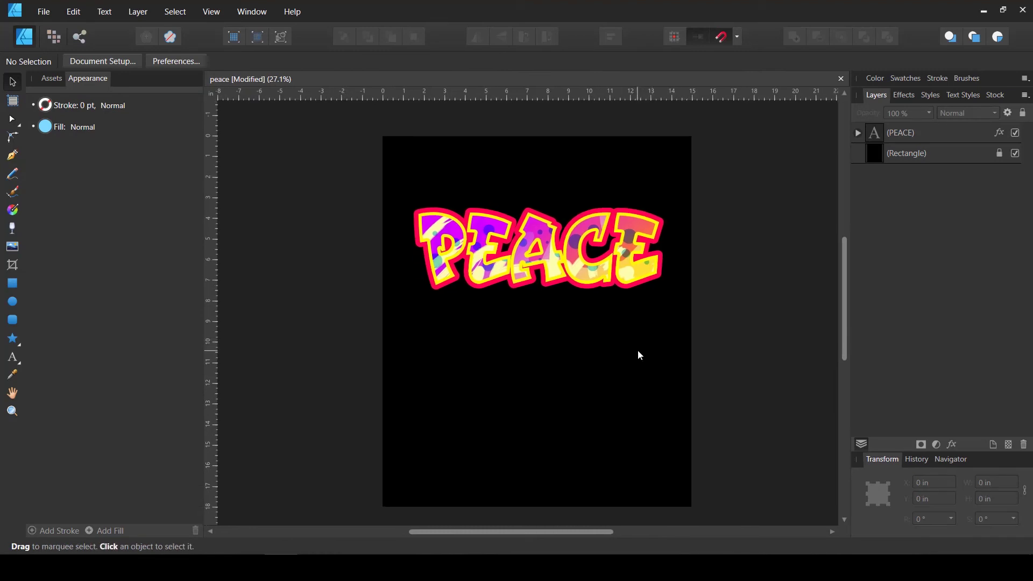
pyautogui.hotkey('ctrl', 's')
# Step: Draw three light blue circles about 1.87, 0.83 and 0.7 in wide on the black area below the P and first E
pyautogui.click(13, 302)
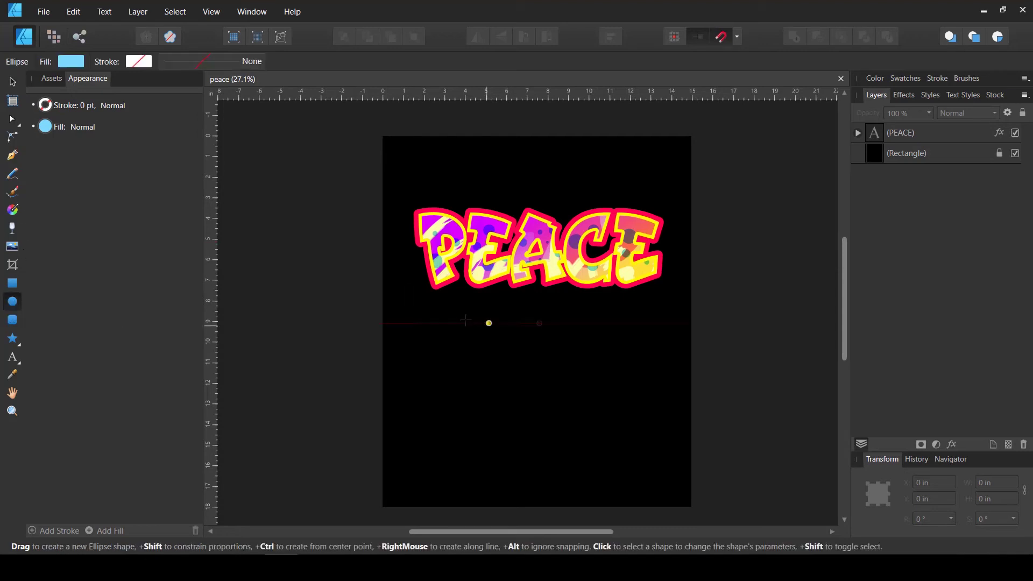
pyautogui.moveTo(439, 317); pyautogui.dragTo(477, 355)
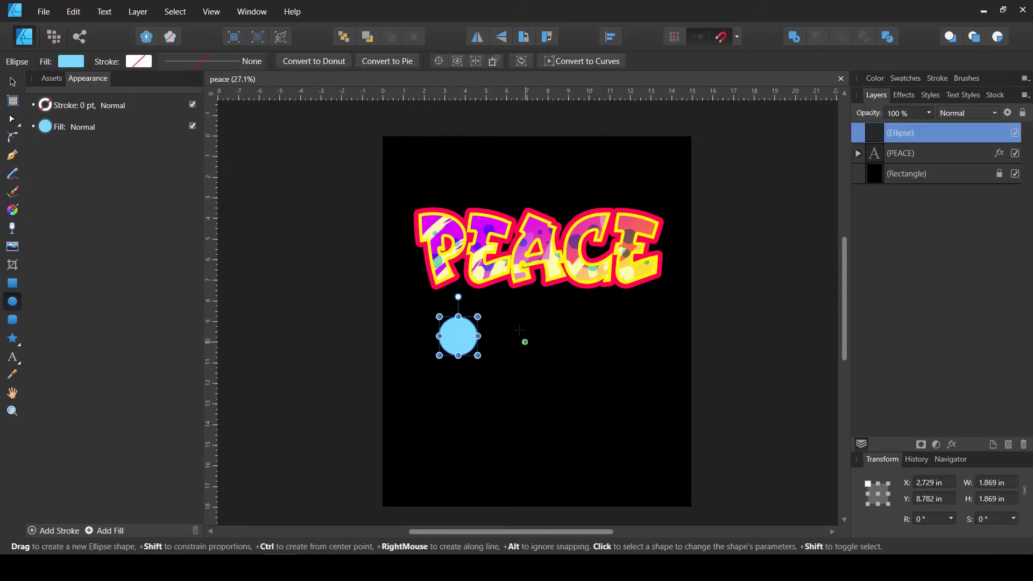
pyautogui.moveTo(489, 306); pyautogui.dragTo(507, 324)
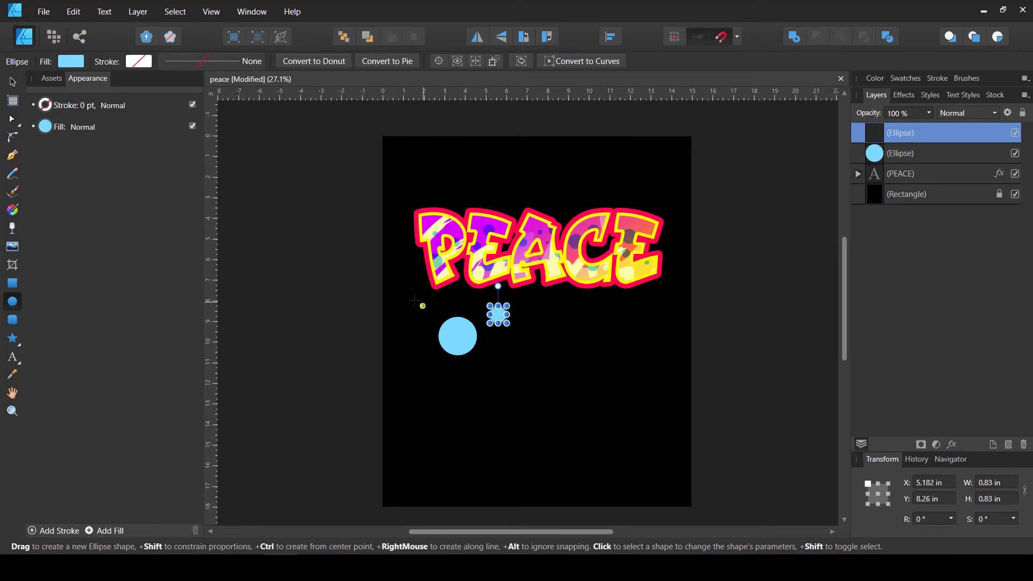
pyautogui.moveTo(422, 298); pyautogui.dragTo(436, 312)
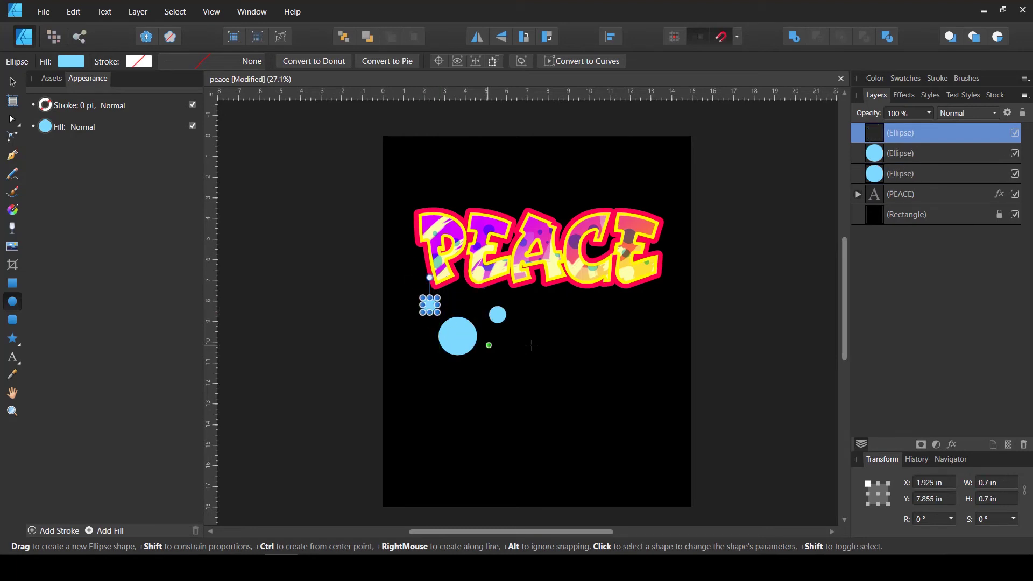
# Step: Place the three circles beneath the PEACE layer in the stacking order and move them up to the top edge of the P and first E
pyautogui.press('v')
pyautogui.click(912, 174)
pyautogui.keyDown('shift'); pyautogui.click(896, 139); pyautogui.keyUp('shift')
pyautogui.moveTo(894, 182); pyautogui.dragTo(863, 205)
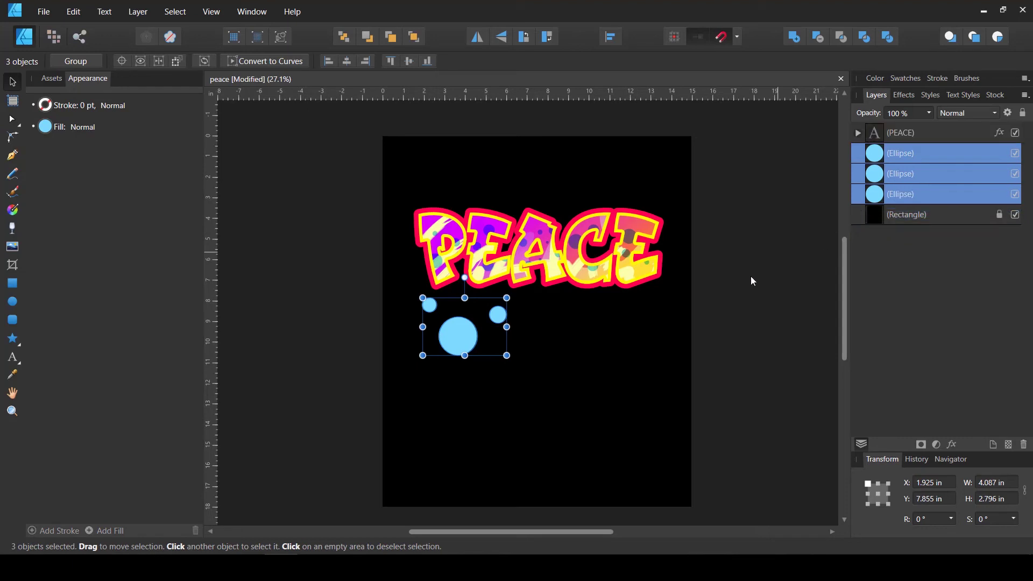
pyautogui.moveTo(460, 341); pyautogui.dragTo(484, 204)
pyautogui.hotkey('ctrl', 'd')
# Step: Shrink the smallest circle above the P to about 0.42 in wide and deselect it
pyautogui.click(425, 182)
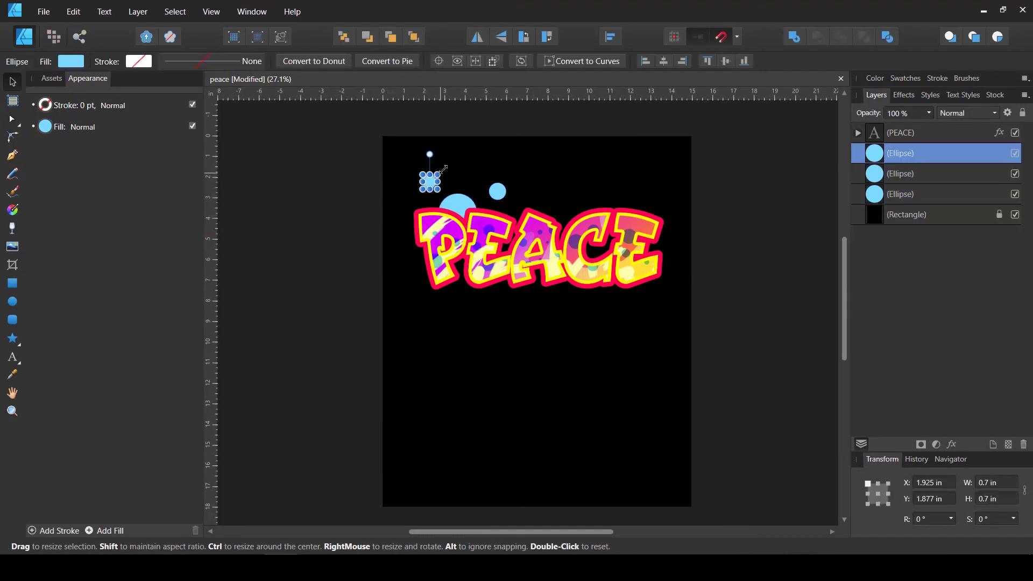
pyautogui.moveTo(437, 174)
pyautogui.mouseDown()
pyautogui.moveTo(426, 185)
pyautogui.moveTo(436, 191)
pyautogui.mouseUp()
pyautogui.hotkey('ctrl', 'd')
# Step: Recolour the largest circle behind the P golden yellow (H 47, S 100, L 56)
pyautogui.click(882, 174)
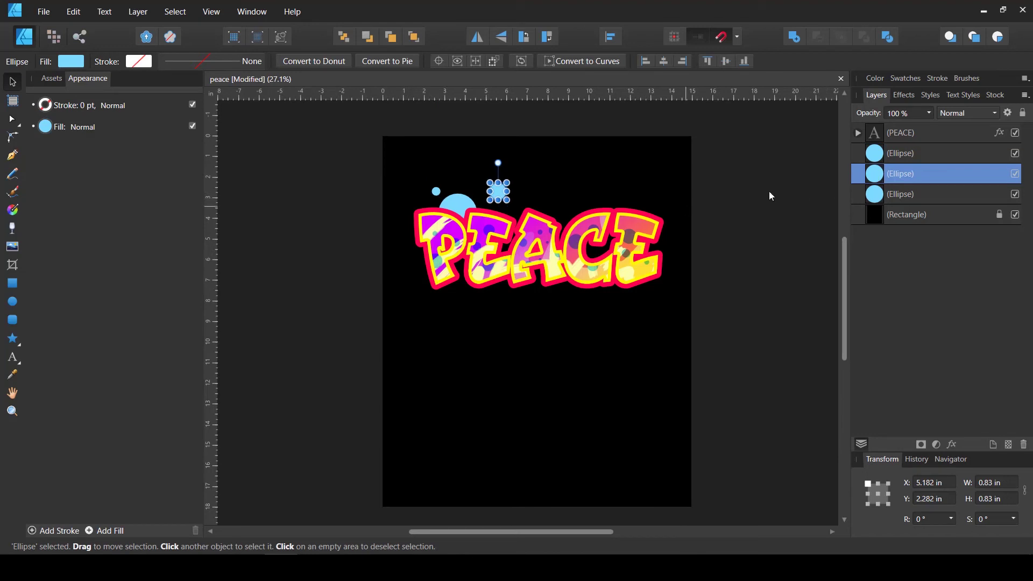
pyautogui.click(887, 197)
pyautogui.click(72, 63)
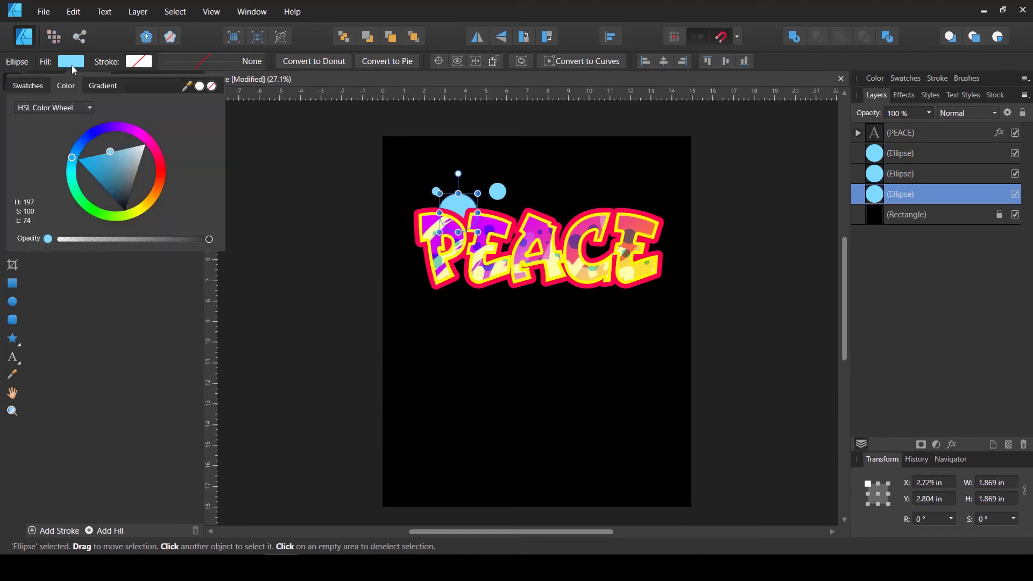
pyautogui.moveTo(123, 184)
pyautogui.mouseDown()
pyautogui.moveTo(139, 147)
pyautogui.moveTo(133, 206)
pyautogui.moveTo(145, 202)
pyautogui.mouseUp()
pyautogui.click(151, 205)
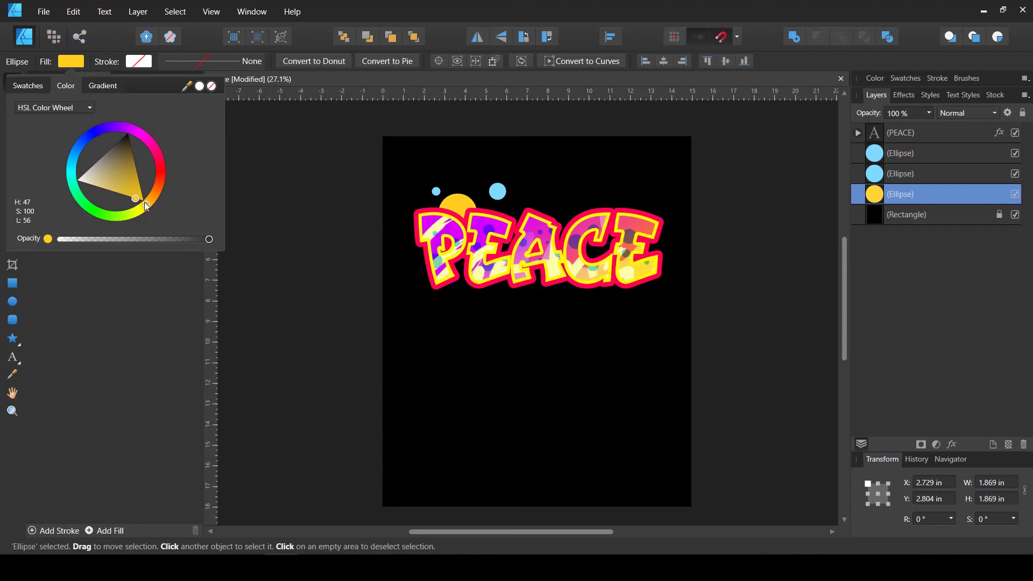
# Step: Recolour the medium circle above the first E magenta (H 306, S 97, L 55) and bring it forward one level
pyautogui.click(880, 173)
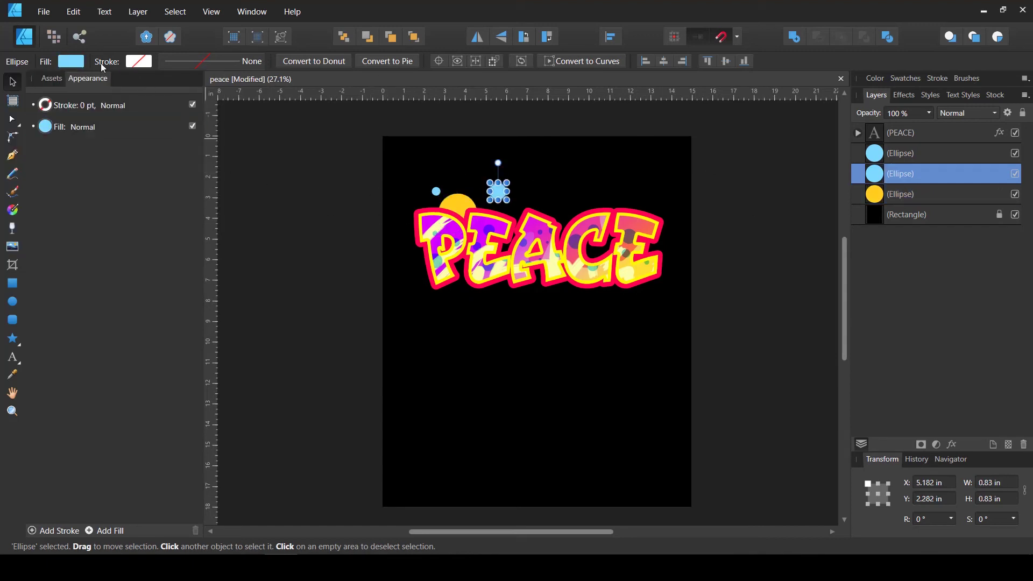
pyautogui.click(75, 61)
pyautogui.moveTo(140, 161); pyautogui.dragTo(143, 134)
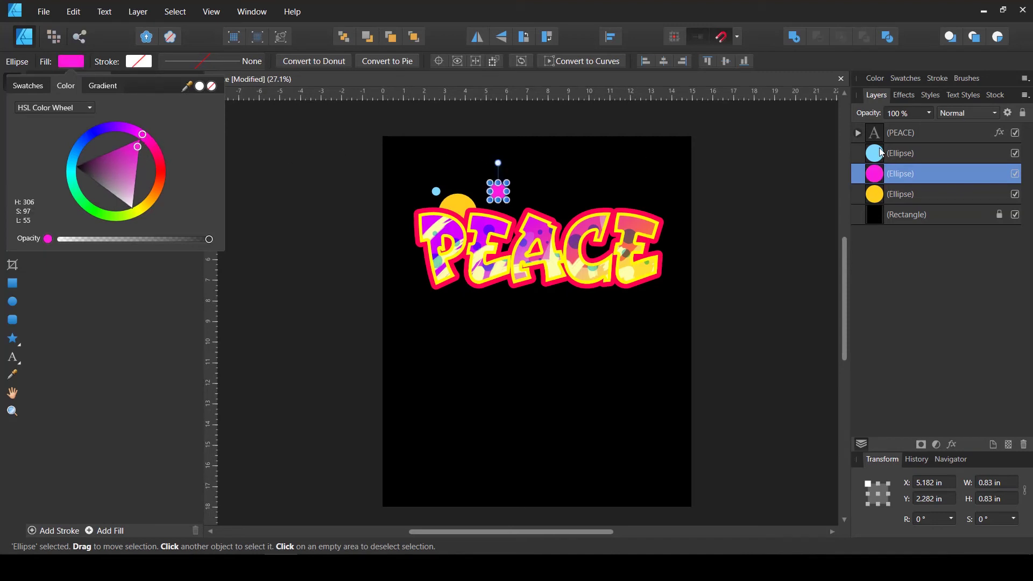
pyautogui.hotkey('ctrl', ']')
# Step: Recolour the smallest circle above the P red (H 8, S 95, L 46)
pyautogui.click(904, 173)
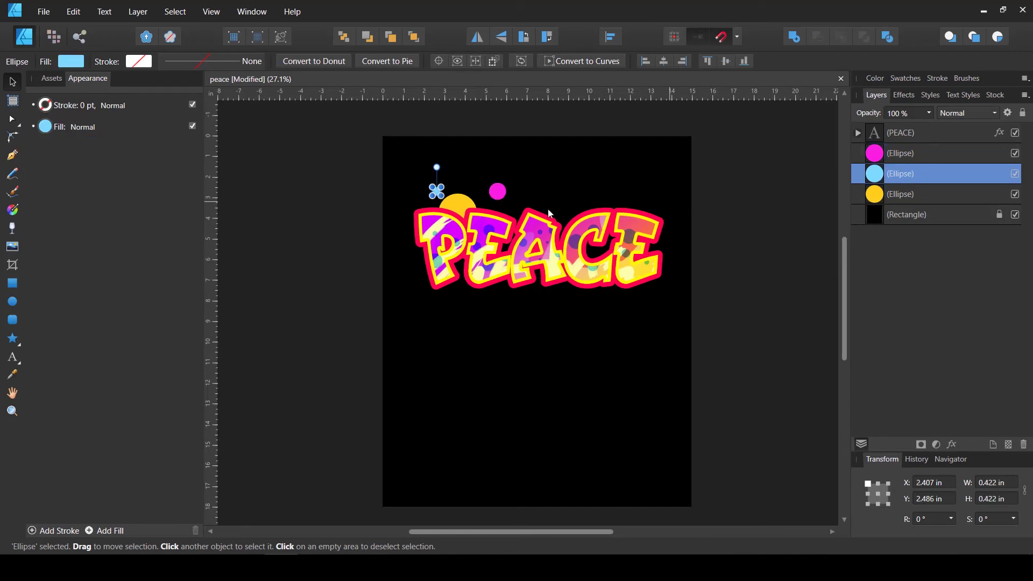
pyautogui.click(71, 60)
pyautogui.click(160, 178)
pyautogui.moveTo(159, 177); pyautogui.dragTo(149, 173)
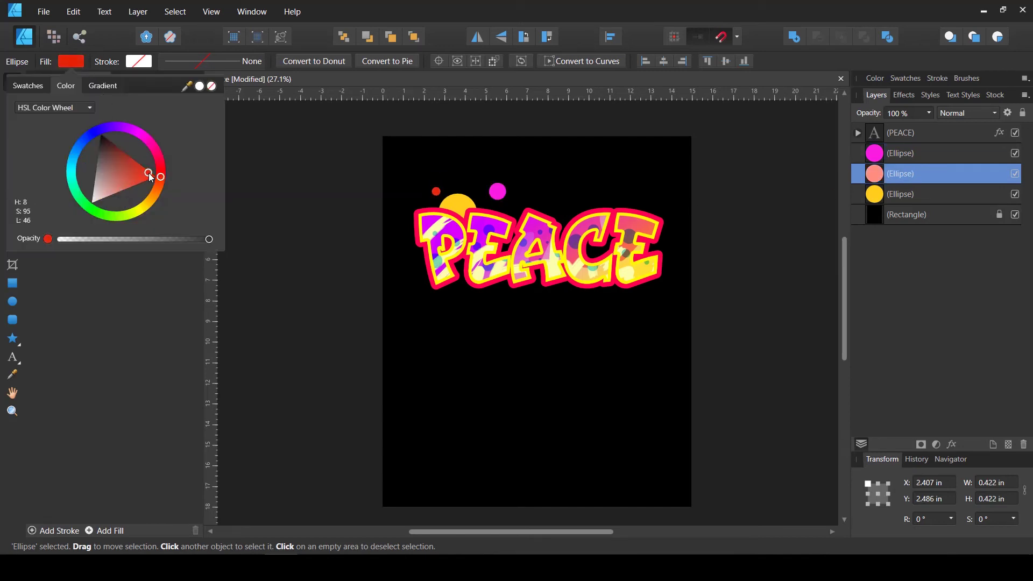
# Step: Duplicate the yellow, red and magenta circles together and move the copies across to above the A and C
pyautogui.click(899, 193)
pyautogui.keyDown('shift'); pyautogui.click(902, 164); pyautogui.keyUp('shift')
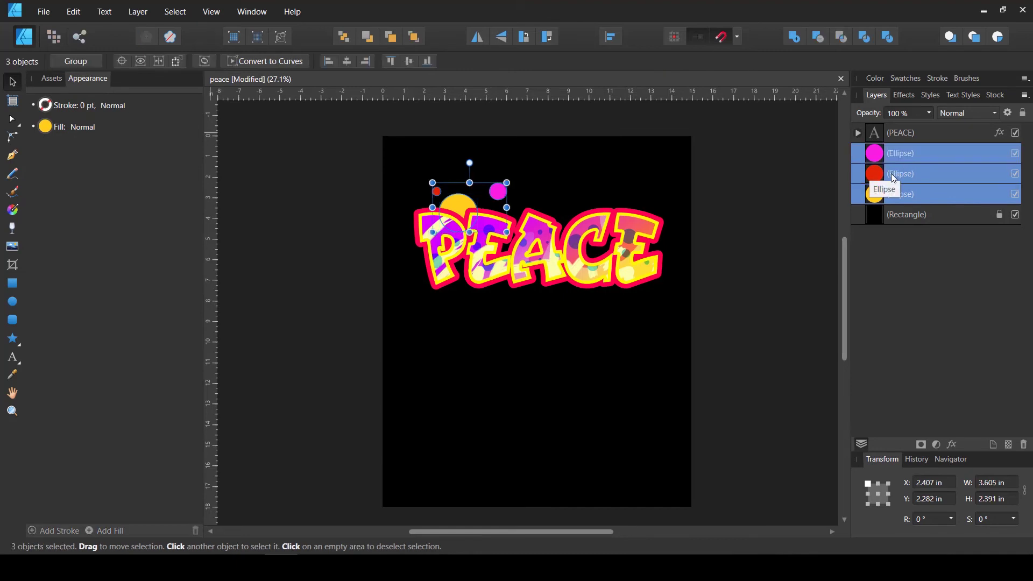
pyautogui.hotkey('ctrl', 'j')
pyautogui.moveTo(468, 212); pyautogui.dragTo(568, 215)
# Step: Enlarge the copied magenta circle and place it behind the top of the C, overlapping the yellow copy
pyautogui.click(598, 195)
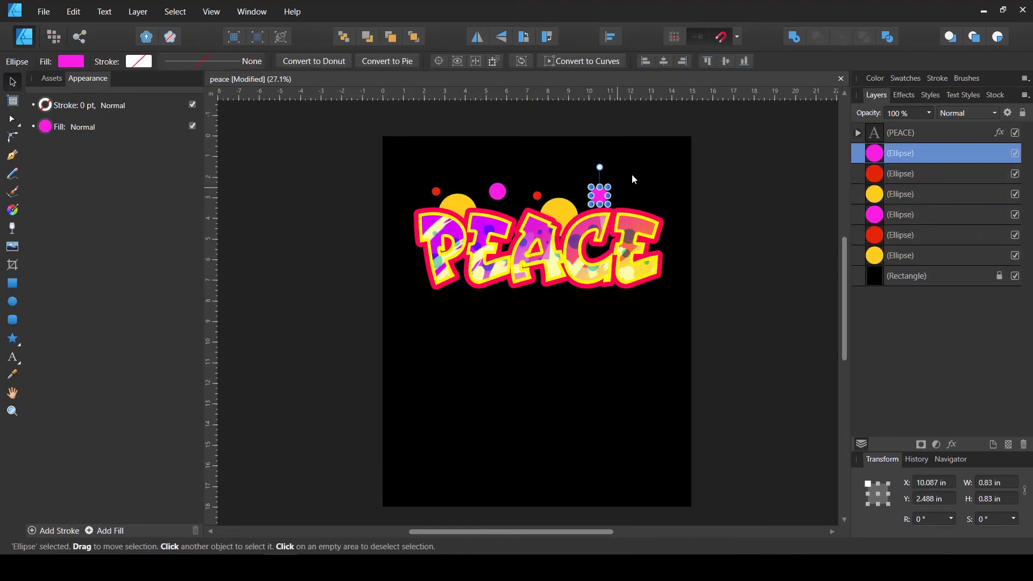
pyautogui.click(608, 192)
pyautogui.moveTo(612, 183); pyautogui.dragTo(563, 223)
pyautogui.click(609, 177)
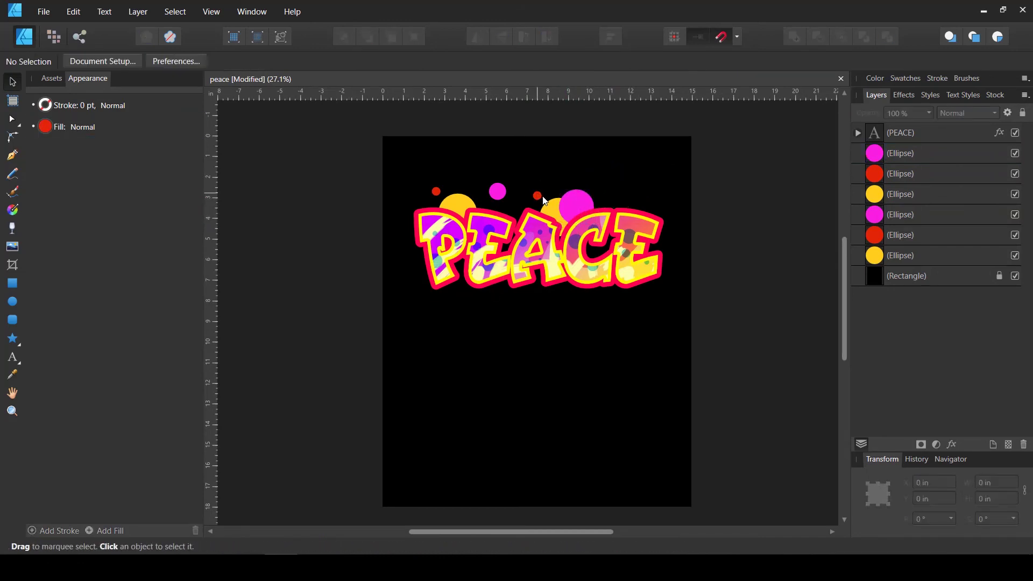
# Step: Enlarge the copied red circle above the A and deselect it
pyautogui.click(538, 196)
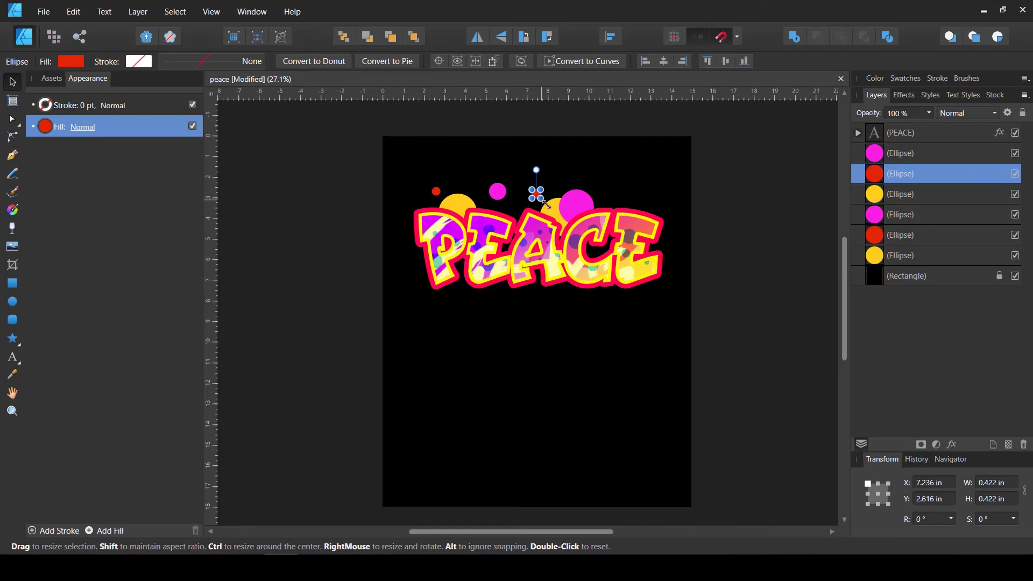
pyautogui.moveTo(544, 202); pyautogui.dragTo(552, 209)
pyautogui.click(670, 227)
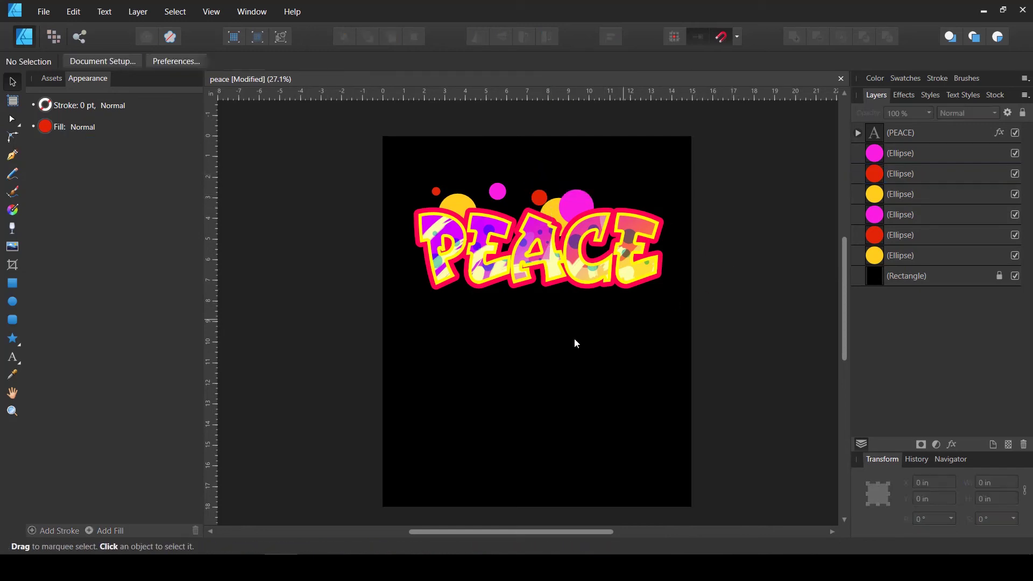
# Step: Draw a closed drip shape about 0.76 in wide and 5.32 in high with the Pen tool, hanging down from the P
pyautogui.scroll(1, 708, 278)
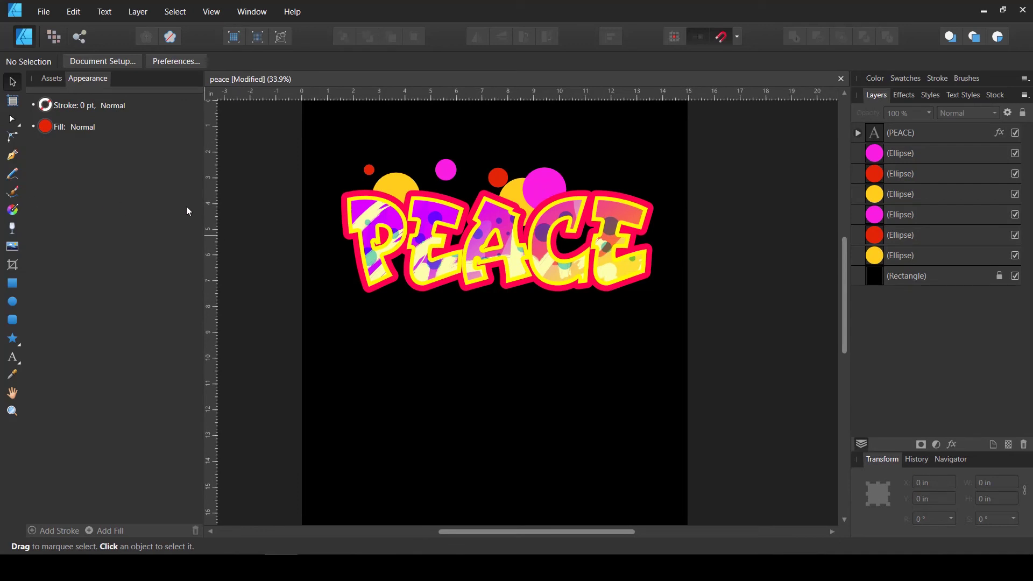
pyautogui.click(11, 155)
pyautogui.moveTo(371, 235); pyautogui.dragTo(374, 309)
pyautogui.moveTo(377, 344)
pyautogui.mouseDown()
pyautogui.moveTo(397, 350)
pyautogui.moveTo(385, 342)
pyautogui.mouseUp()
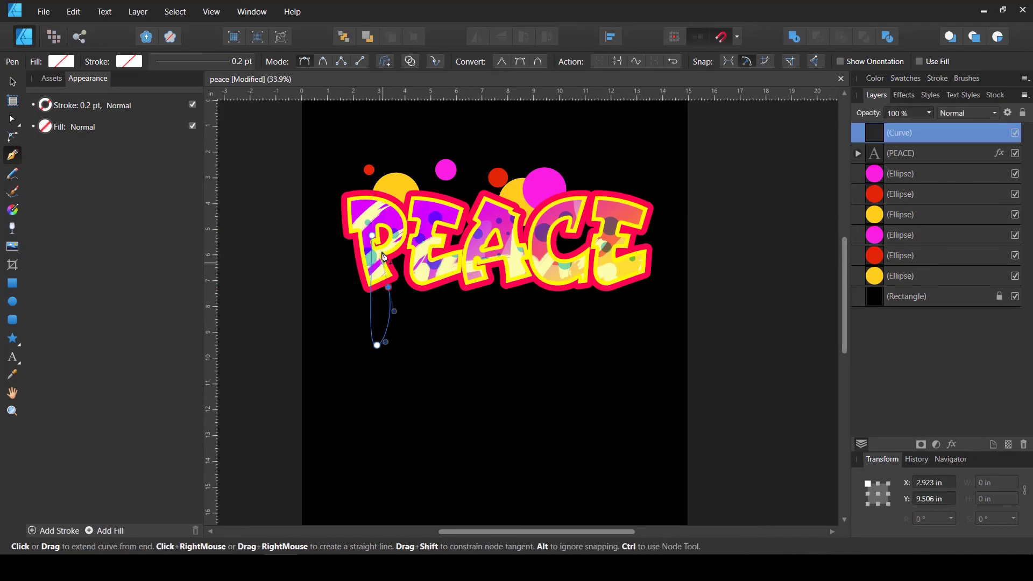
pyautogui.moveTo(389, 297); pyautogui.dragTo(401, 295)
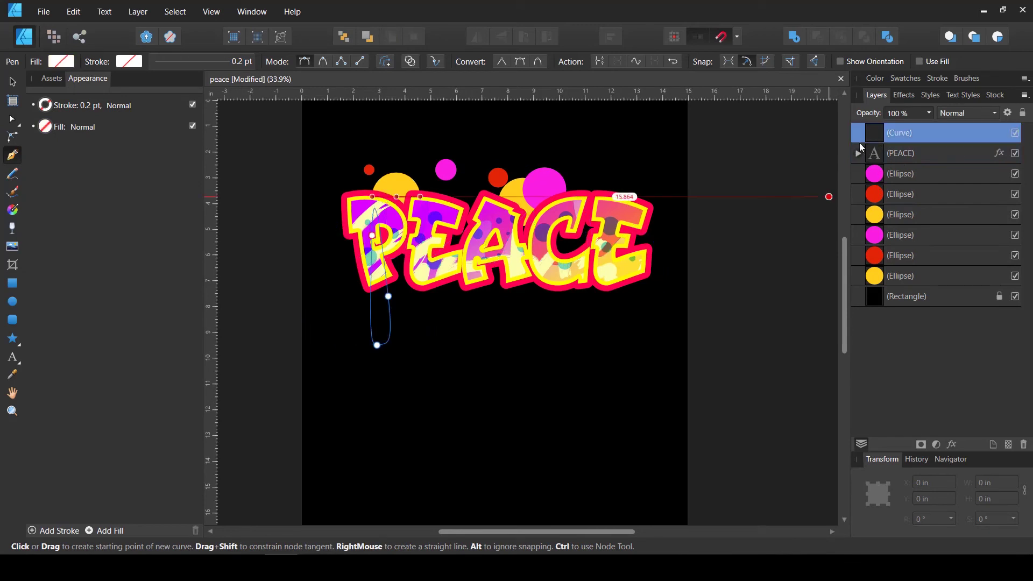
# Step: Fill the drip shape with the recent golden yellow and place it beneath all the ellipses, just above the black rectangle
pyautogui.click(60, 62)
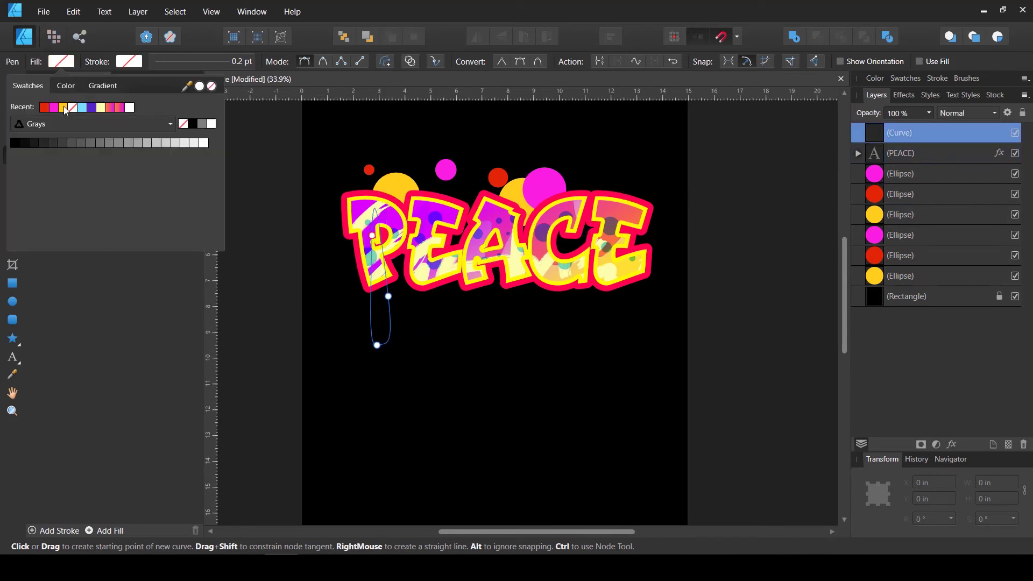
pyautogui.click(63, 107)
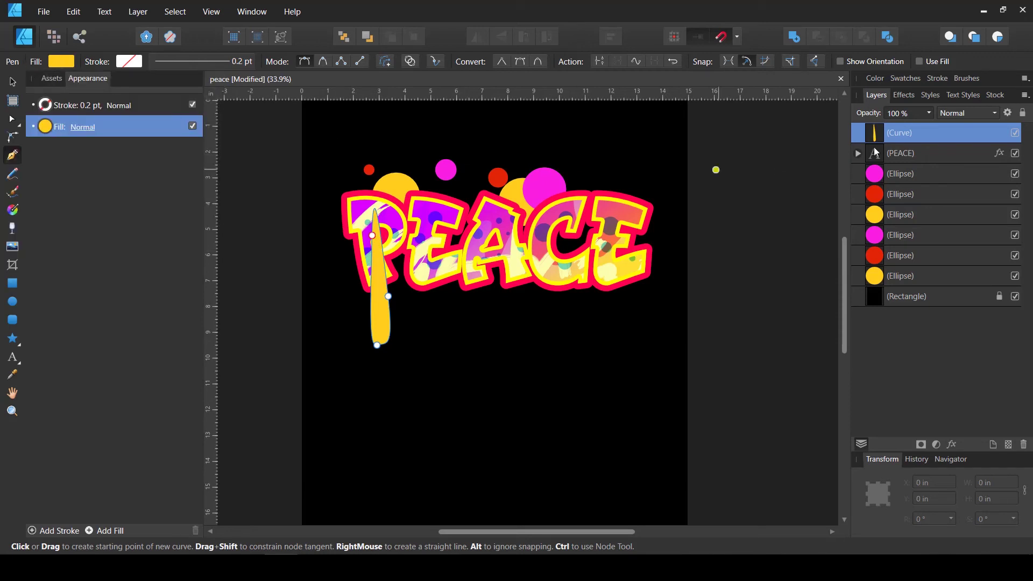
pyautogui.moveTo(882, 136); pyautogui.dragTo(867, 285)
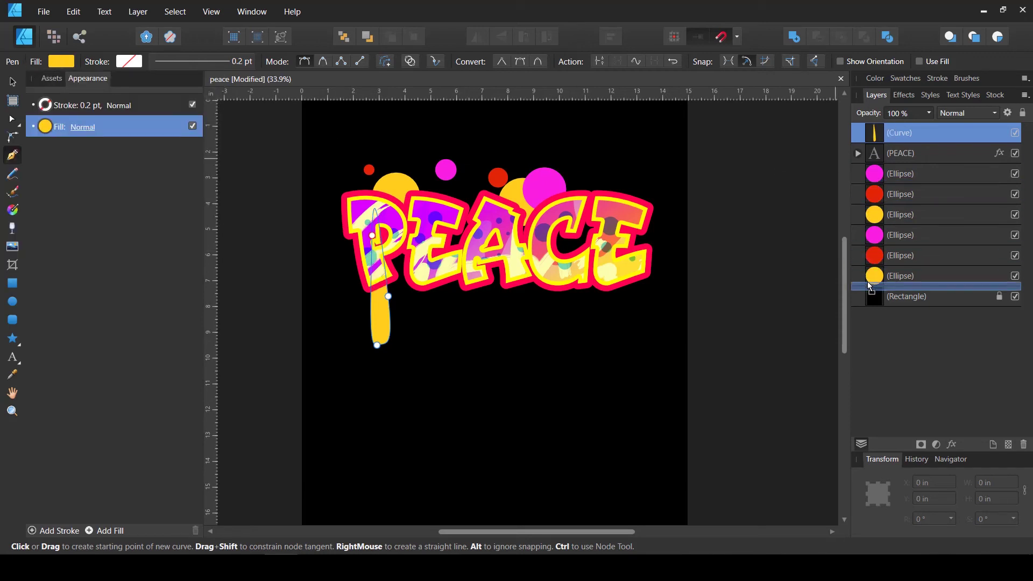
# Step: Make the yellow drip slightly smaller and narrower, and move it across to hang between the P and first E
pyautogui.click(12, 82)
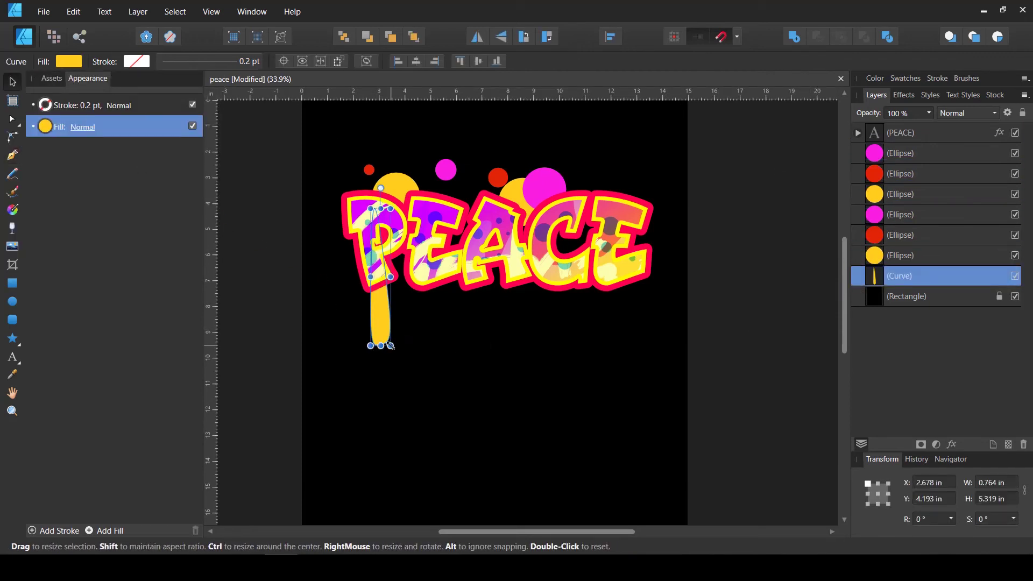
pyautogui.moveTo(379, 344); pyautogui.dragTo(431, 346)
pyautogui.click(314, 443)
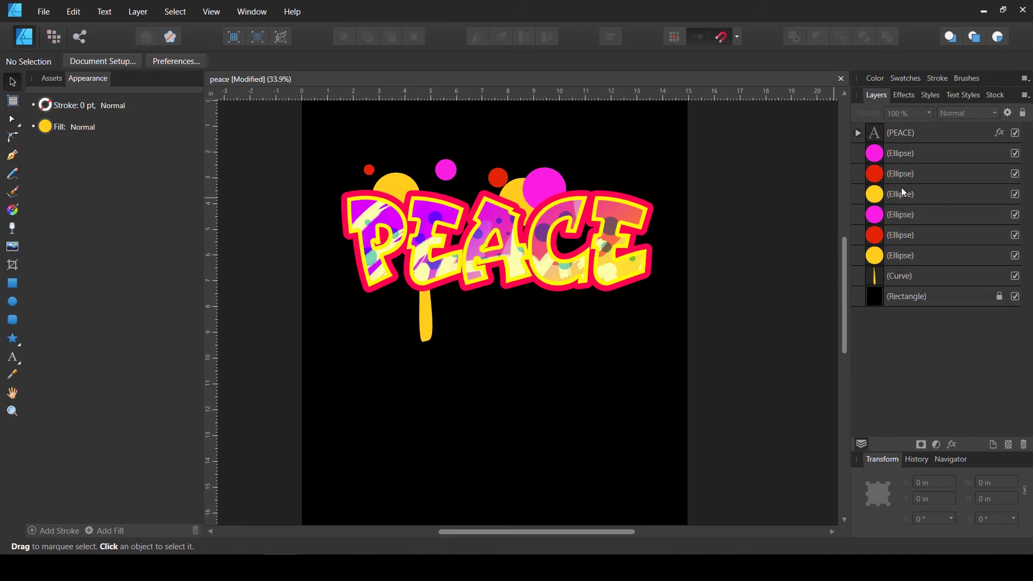
# Step: Duplicate all six circles above the lettering and place the copies below PEACE
pyautogui.click(887, 178)
pyautogui.click(889, 254)
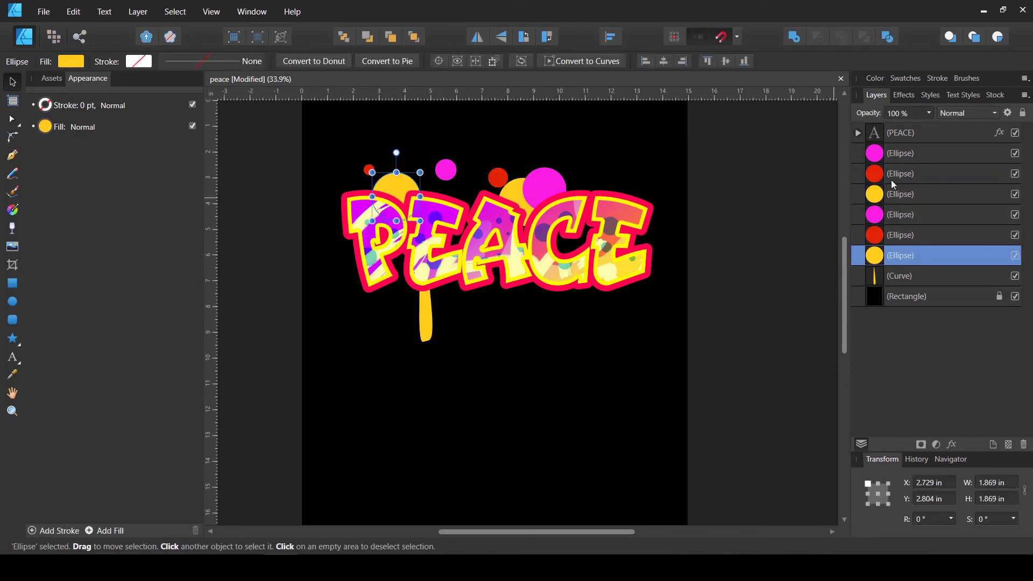
pyautogui.keyDown('shift'); pyautogui.click(901, 156); pyautogui.keyUp('shift')
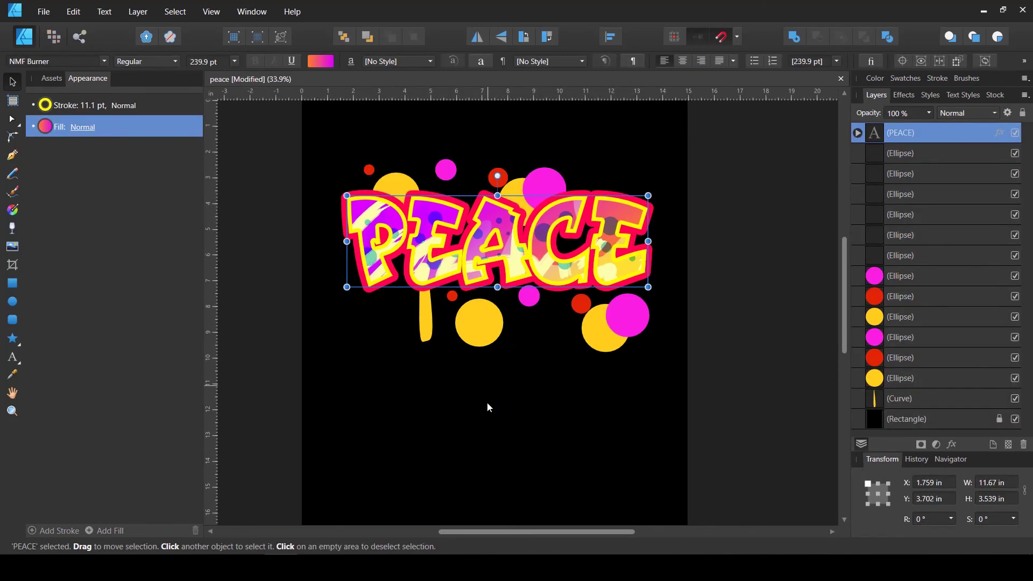
# Step: Shrink the copied yellow circle nearest the drip to about 1.17 in and tuck it under the first E beside the drip
pyautogui.click(479, 323)
pyautogui.moveTo(503, 347); pyautogui.dragTo(443, 294)
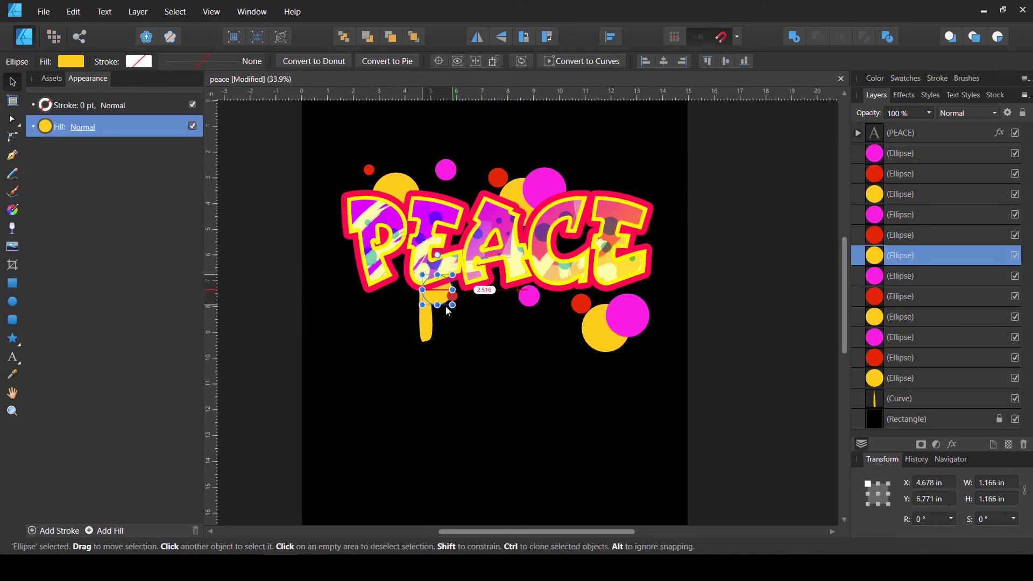
pyautogui.click(463, 298)
# Step: Lock the PEACE text and move the small copied red circle to the P's side of the yellow drip
pyautogui.click(446, 286)
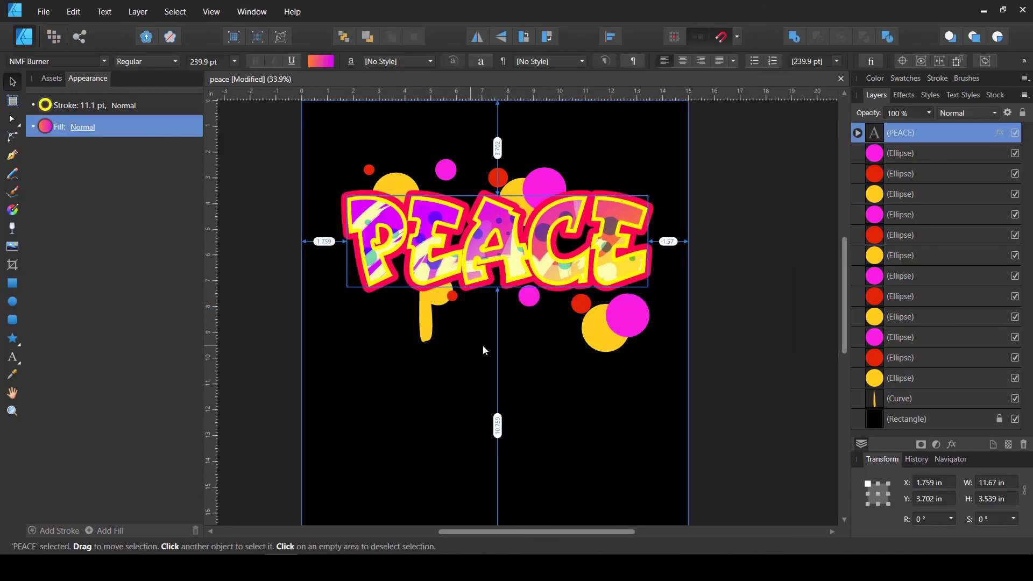
pyautogui.click(1023, 113)
pyautogui.click(450, 310)
pyautogui.moveTo(452, 295); pyautogui.dragTo(408, 296)
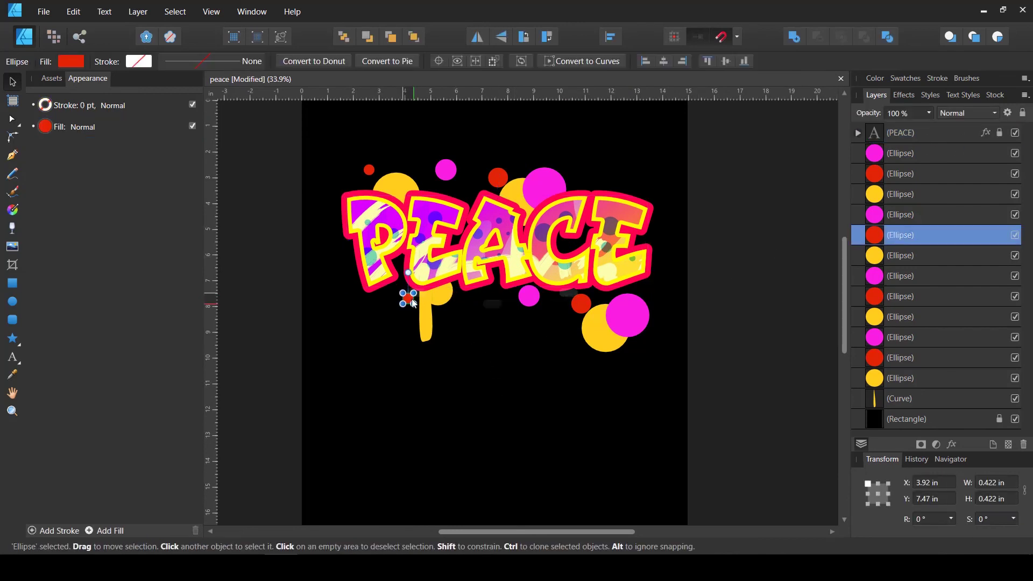
# Step: Shrink the large copied magenta circle to about 1.23 in and place it beneath the A, overlapping the smaller magenta circle
pyautogui.click(511, 328)
pyautogui.click(615, 332)
pyautogui.moveTo(501, 304); pyautogui.dragTo(529, 316)
pyautogui.click(482, 306)
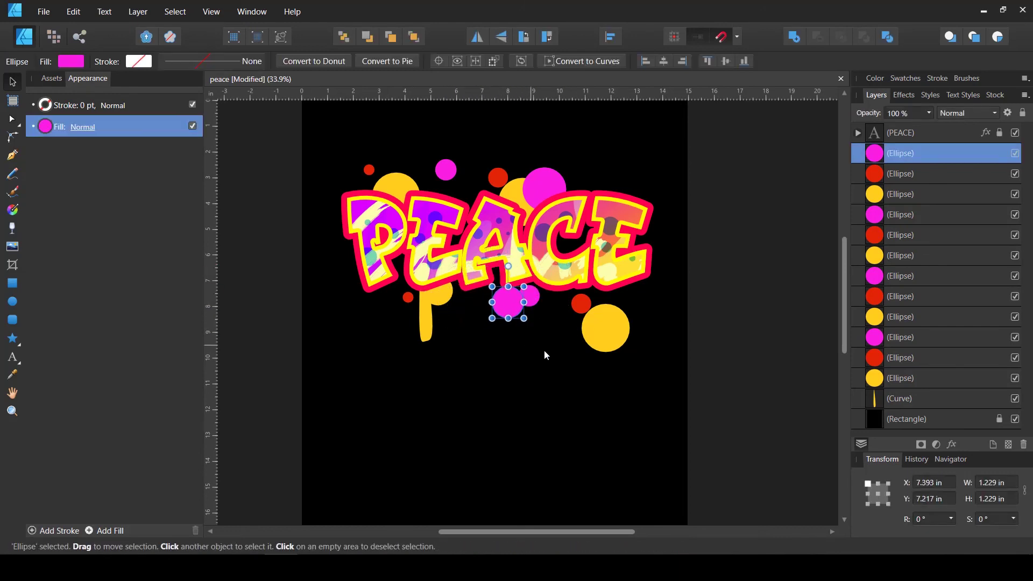
pyautogui.click(544, 350)
# Step: Shrink the remaining large copied yellow circle, tuck it under the last E and deselect it
pyautogui.click(612, 328)
pyautogui.moveTo(631, 347); pyautogui.dragTo(622, 302)
pyautogui.click(618, 364)
pyautogui.click(531, 363)
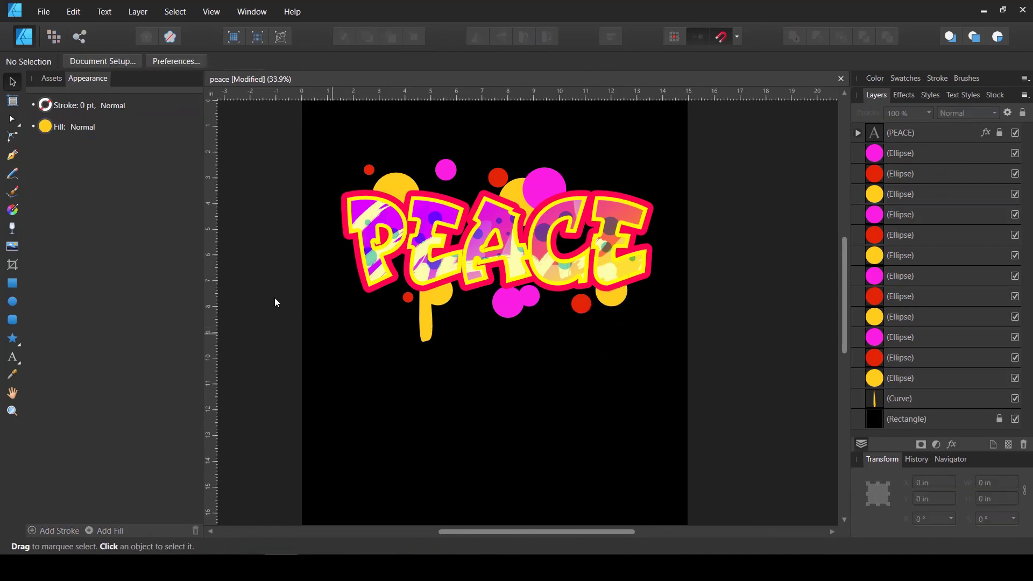
# Step: Draw a closed irregular paint-blob shape with the Pen tool across the lower parts of the P and first E
pyautogui.click(14, 155)
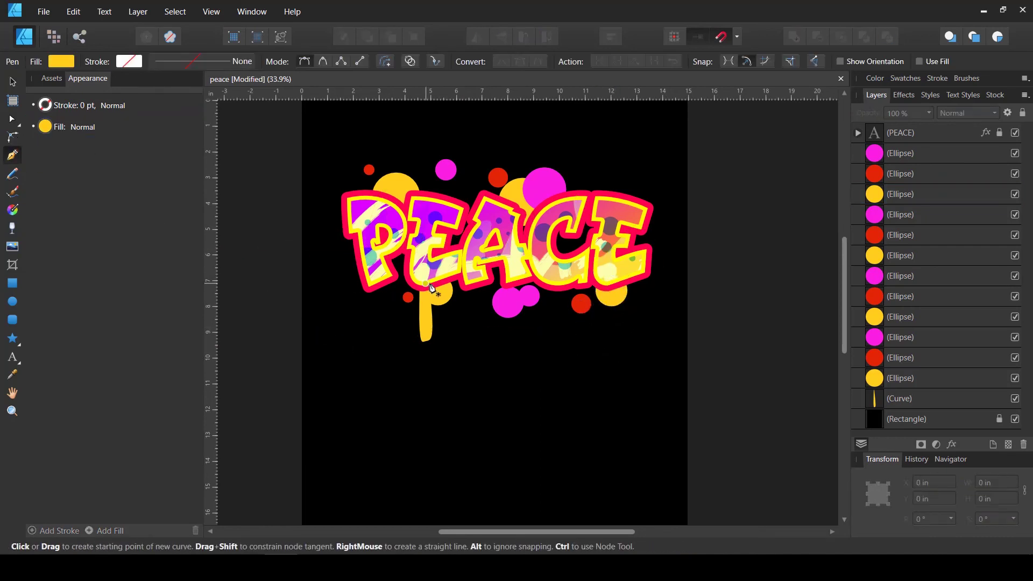
pyautogui.moveTo(435, 276); pyautogui.dragTo(427, 301)
pyautogui.click(412, 294)
pyautogui.click(388, 284)
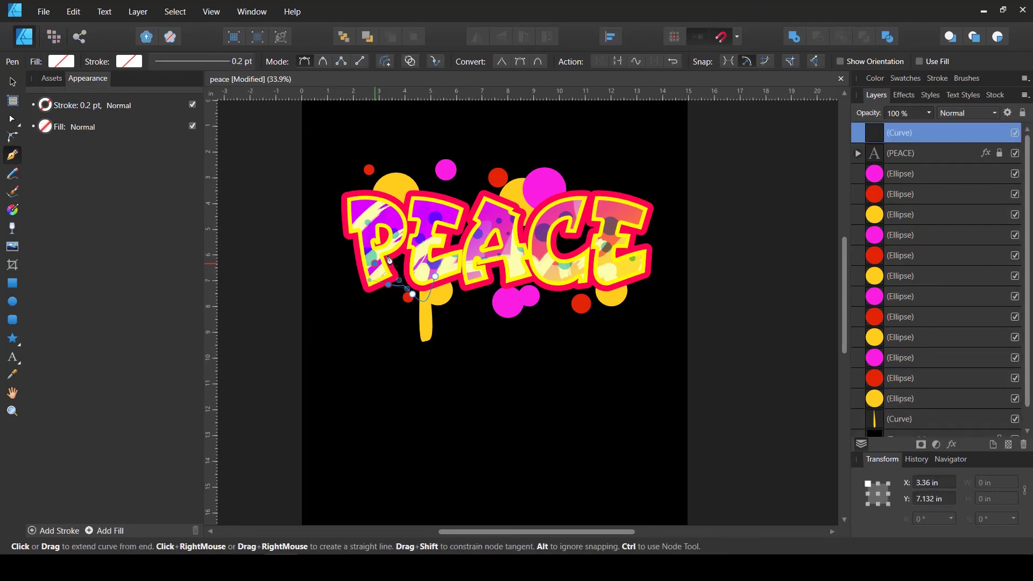
pyautogui.click(375, 263)
pyautogui.click(410, 260)
pyautogui.click(435, 278)
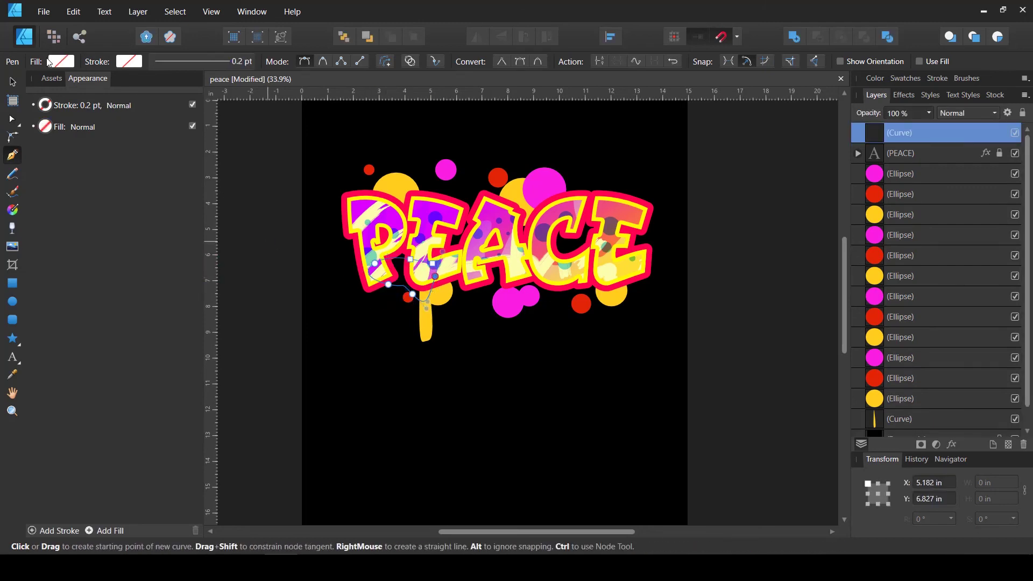
# Step: Fill the blob with the recent golden yellow and place it beneath all the ellipses, just above the drip curve
pyautogui.click(61, 61)
pyautogui.click(63, 107)
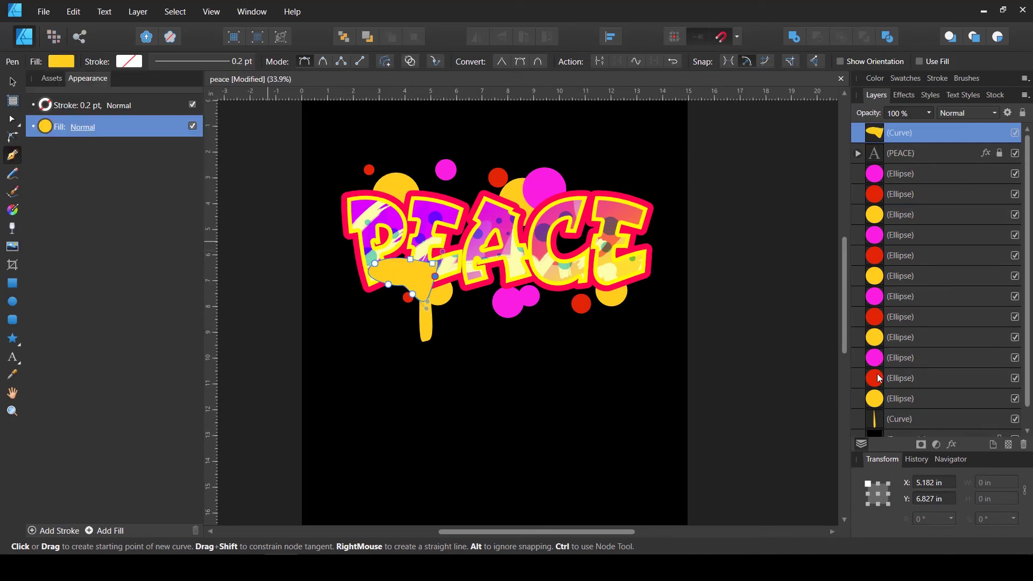
pyautogui.moveTo(875, 141); pyautogui.dragTo(872, 398)
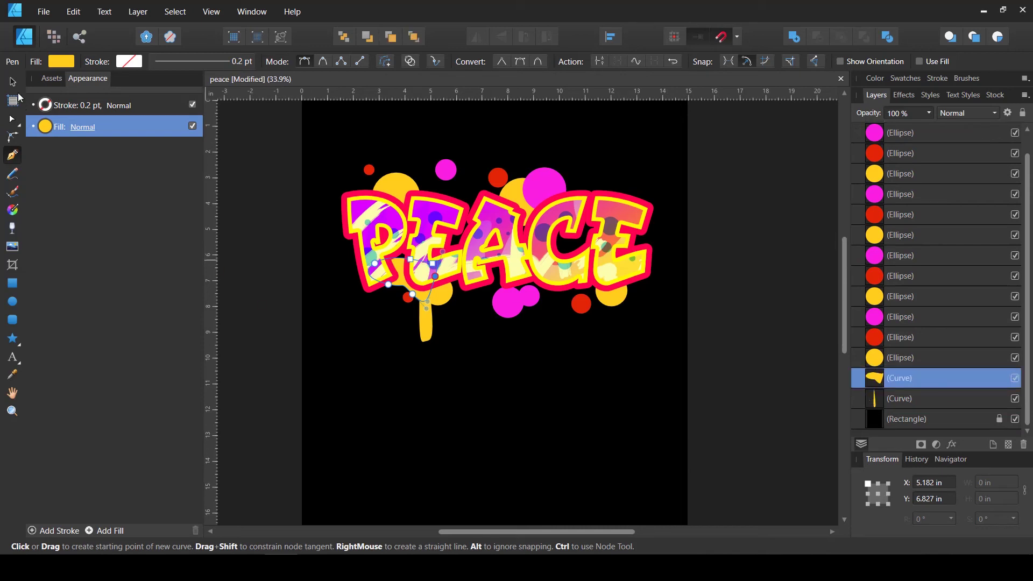
# Step: Rotate the yellow blob to about 31.3° and move it under the first E and A, joining the drip, then deselect it
pyautogui.press('v')
pyautogui.moveTo(450, 308); pyautogui.dragTo(476, 293)
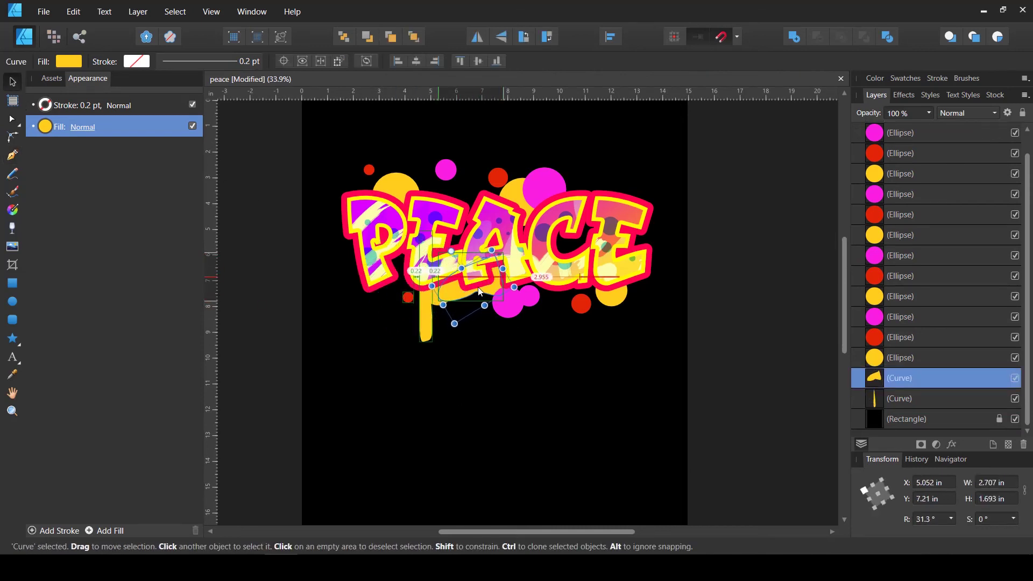
pyautogui.click(483, 414)
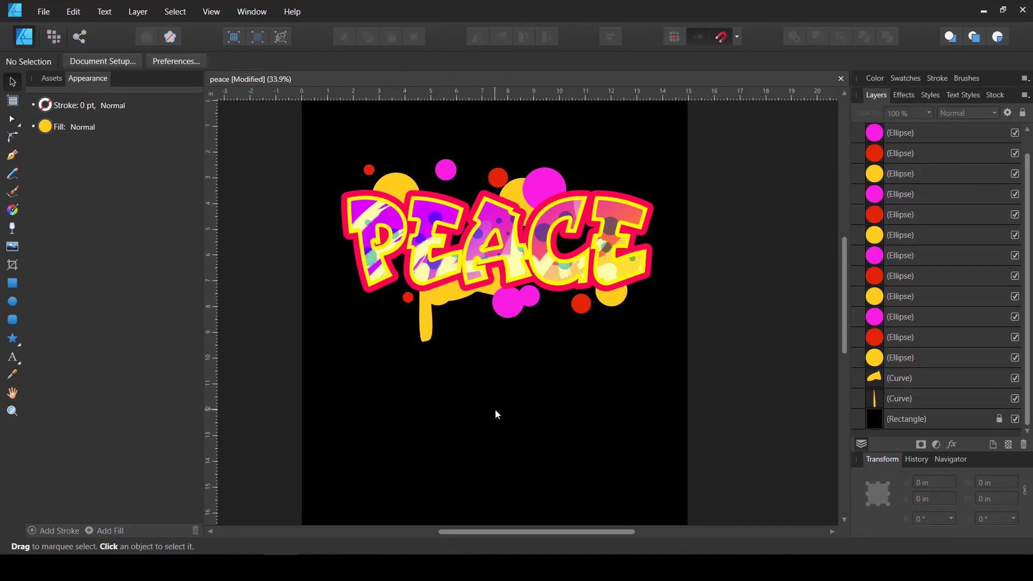
# Step: Group all twelve circles with the two yellow curves and deselect the group
pyautogui.scroll(-2, 496, 413)
pyautogui.scroll(1, 496, 413)
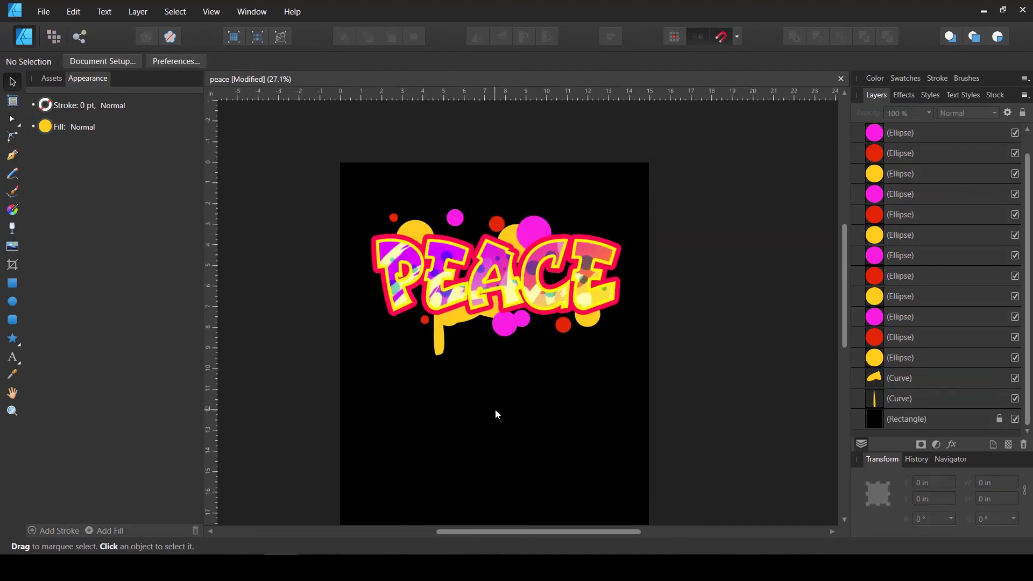
pyautogui.scroll(1, 907, 204)
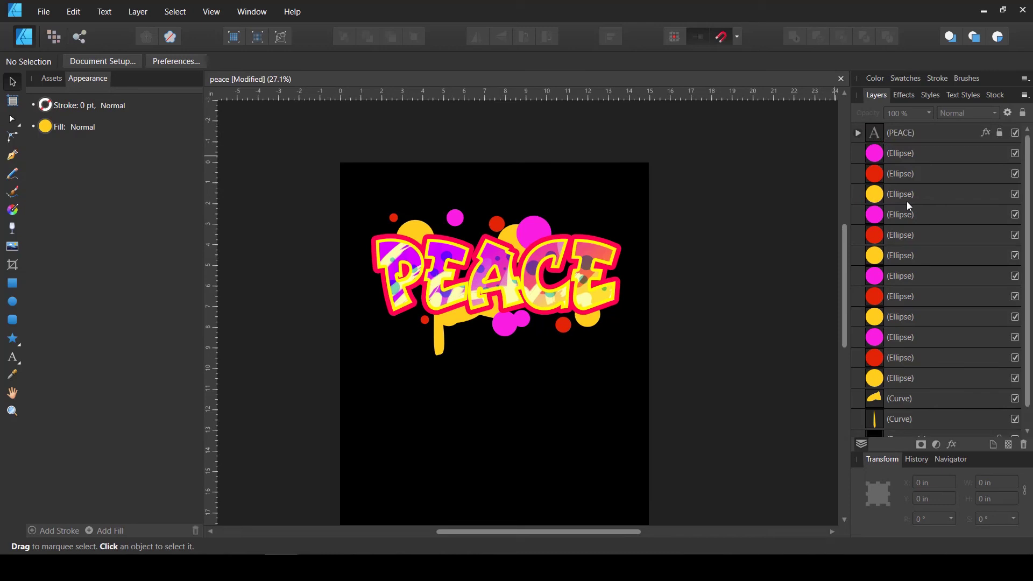
pyautogui.click(913, 156)
pyautogui.keyDown('shift'); pyautogui.click(907, 426); pyautogui.keyUp('shift')
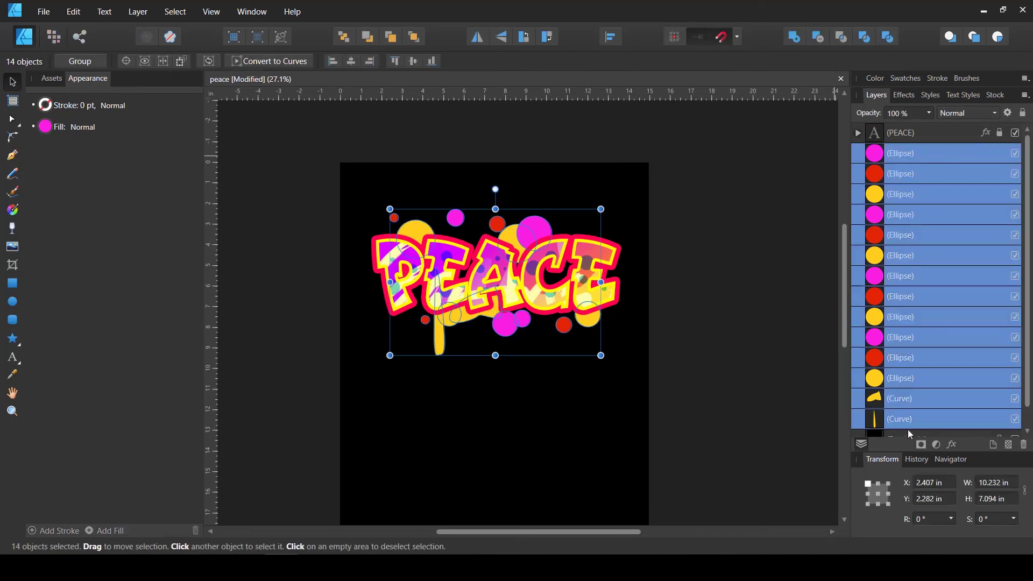
pyautogui.hotkey('ctrl', 'g')
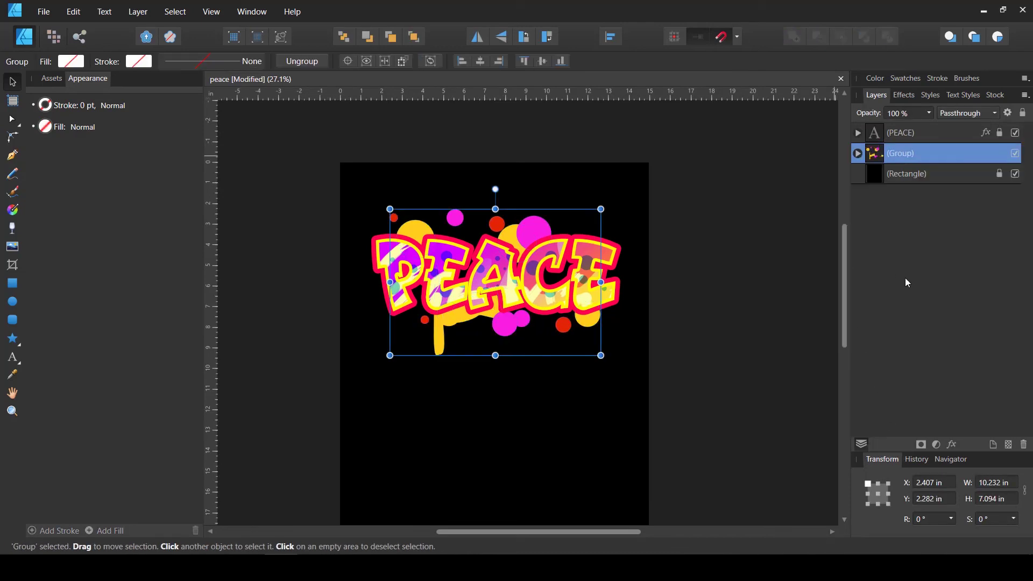
pyautogui.click(750, 256)
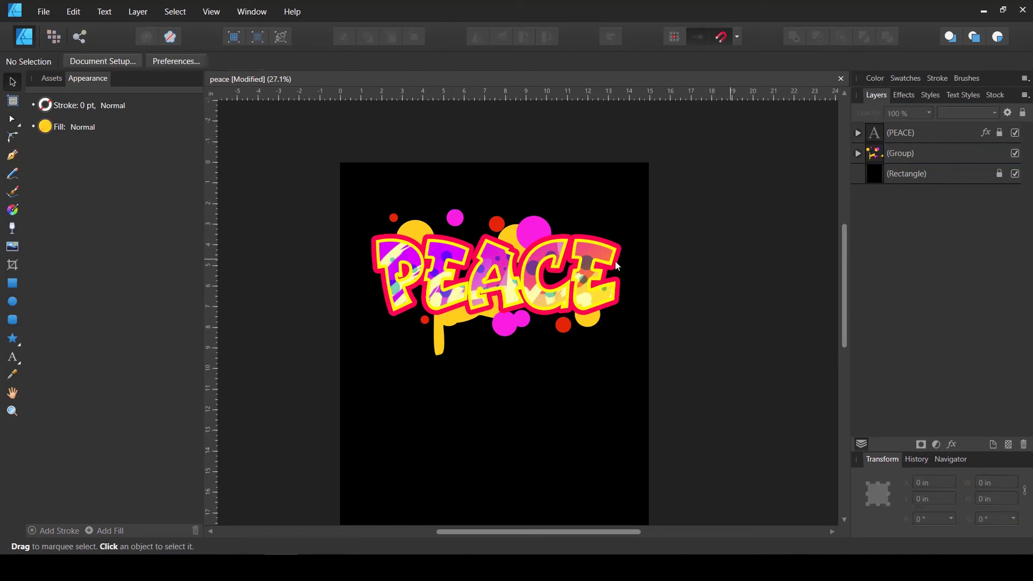
# Step: Set up the Paint Brush tool with a textured brush from the Acrylics category at a width of 253.5 px
pyautogui.click(13, 192)
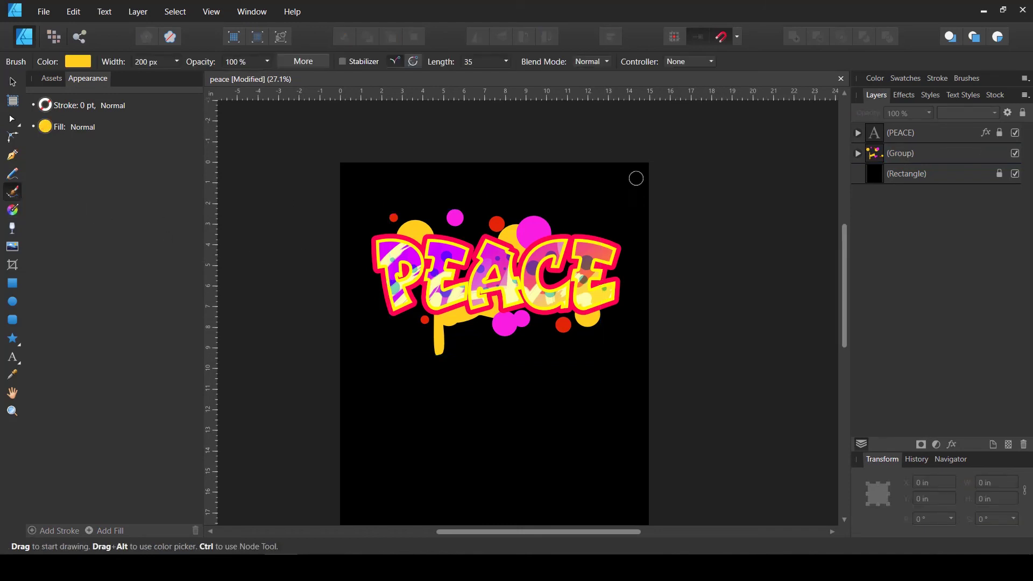
pyautogui.click(966, 78)
pyautogui.scroll(-1, 931, 171)
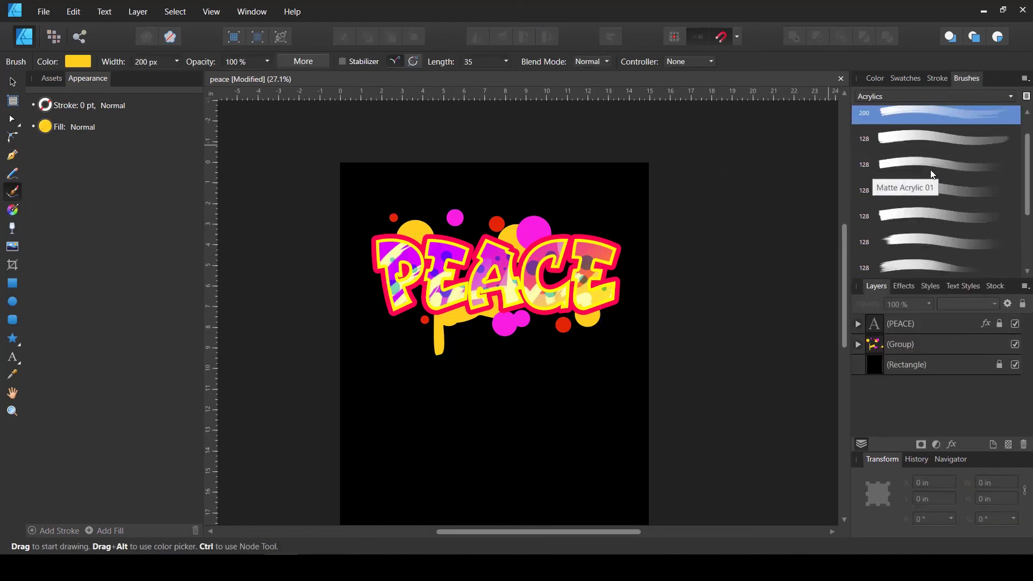
pyautogui.scroll(-4, 934, 180)
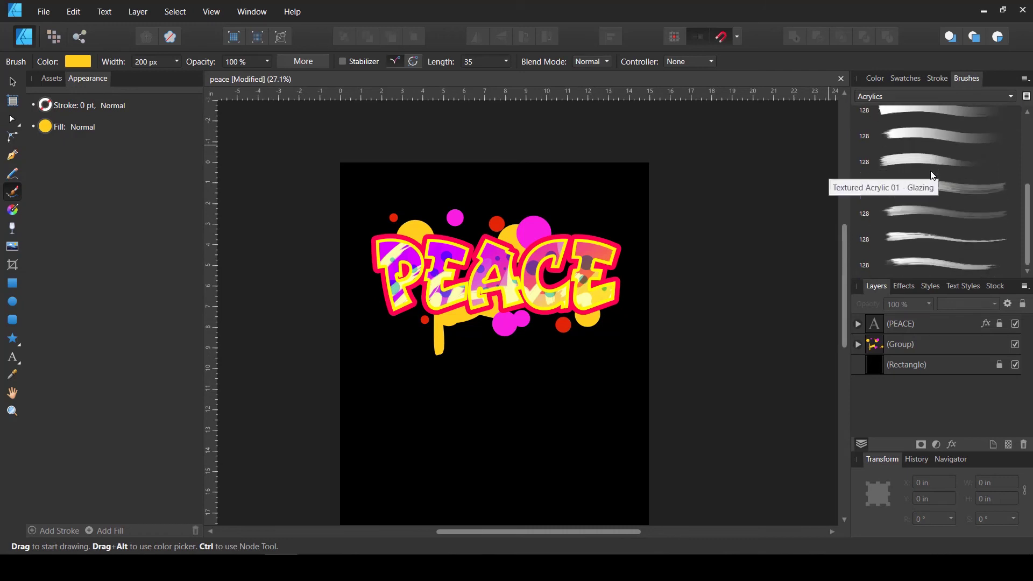
pyautogui.click(974, 187)
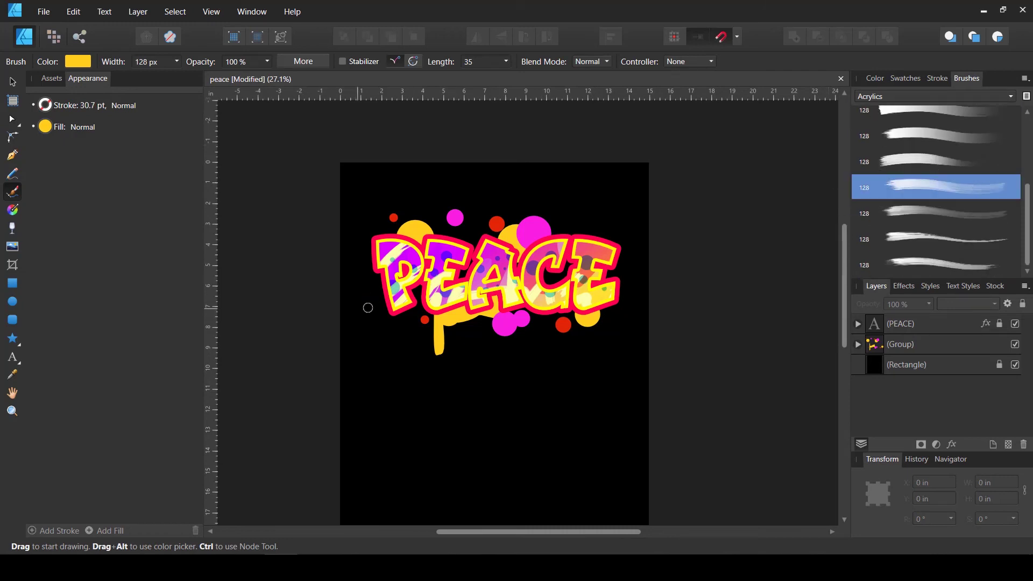
pyautogui.click(176, 61)
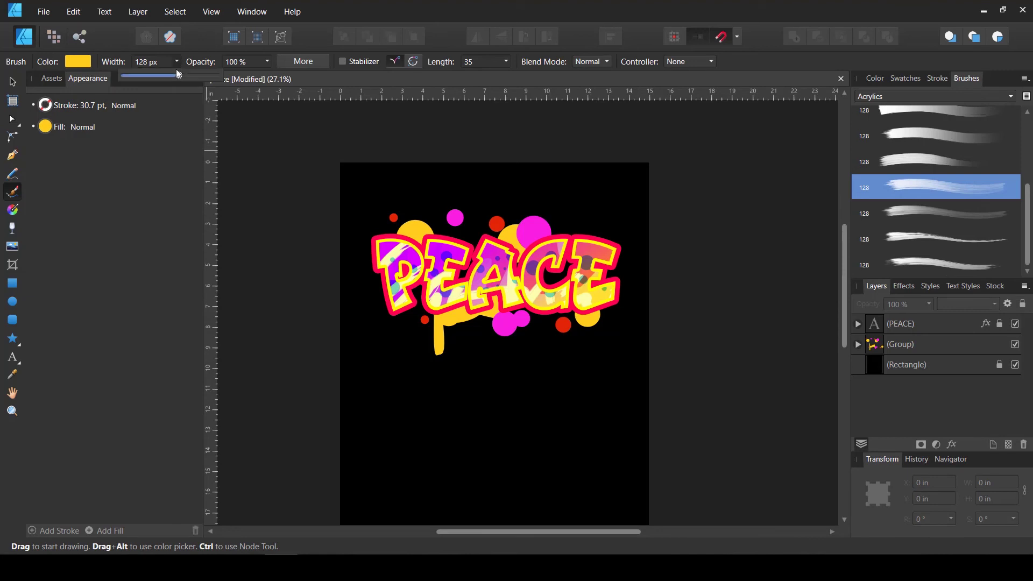
pyautogui.moveTo(186, 79); pyautogui.dragTo(189, 79)
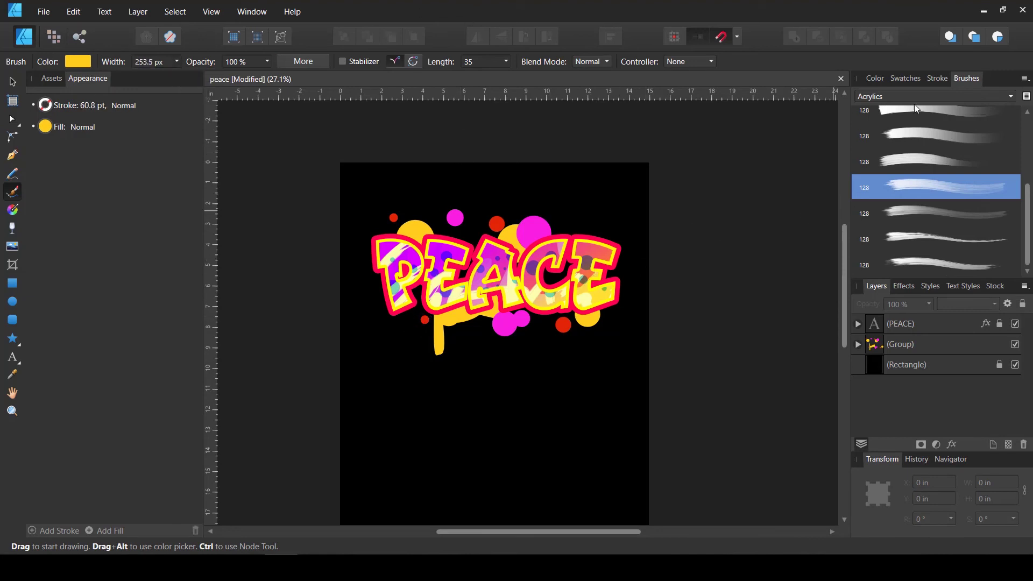
pyautogui.click(966, 79)
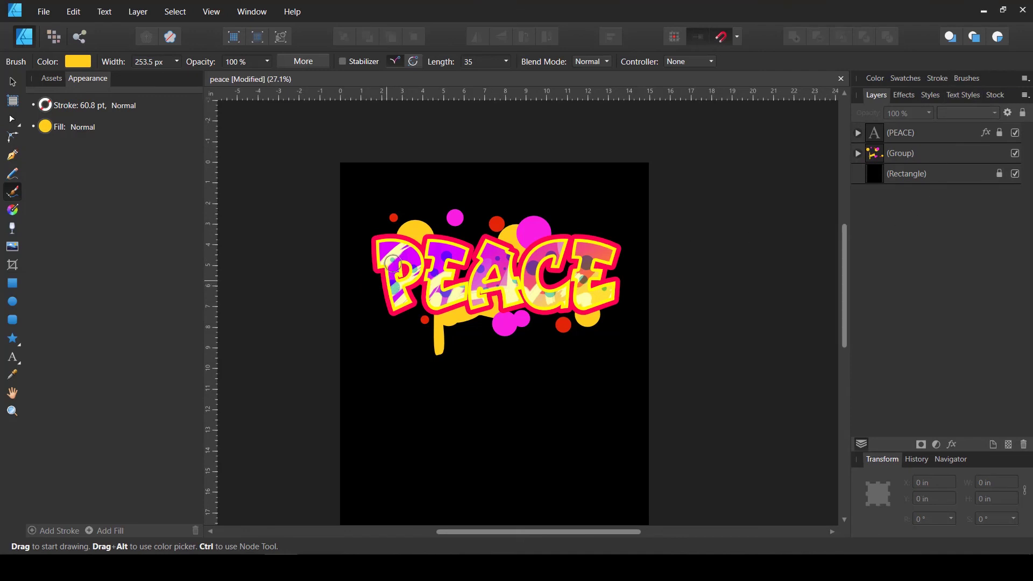
# Step: Paint loose golden-yellow brush strokes across and around the whole PEACE lettering
pyautogui.moveTo(367, 273); pyautogui.dragTo(409, 245)
pyautogui.moveTo(379, 267)
pyautogui.mouseDown()
pyautogui.moveTo(406, 270)
pyautogui.moveTo(409, 325)
pyautogui.moveTo(453, 299)
pyautogui.moveTo(592, 310)
pyautogui.mouseUp()
pyautogui.moveTo(509, 261); pyautogui.dragTo(586, 215)
pyautogui.moveTo(429, 242); pyautogui.dragTo(501, 236)
pyautogui.moveTo(592, 258)
pyautogui.mouseDown()
pyautogui.moveTo(627, 271)
pyautogui.moveTo(626, 295)
pyautogui.moveTo(627, 240)
pyautogui.mouseUp()
pyautogui.moveTo(599, 256)
pyautogui.mouseDown()
pyautogui.moveTo(519, 287)
pyautogui.moveTo(580, 236)
pyautogui.mouseUp()
pyautogui.moveTo(452, 285)
pyautogui.mouseDown()
pyautogui.moveTo(392, 258)
pyautogui.moveTo(377, 301)
pyautogui.moveTo(384, 325)
pyautogui.mouseUp()
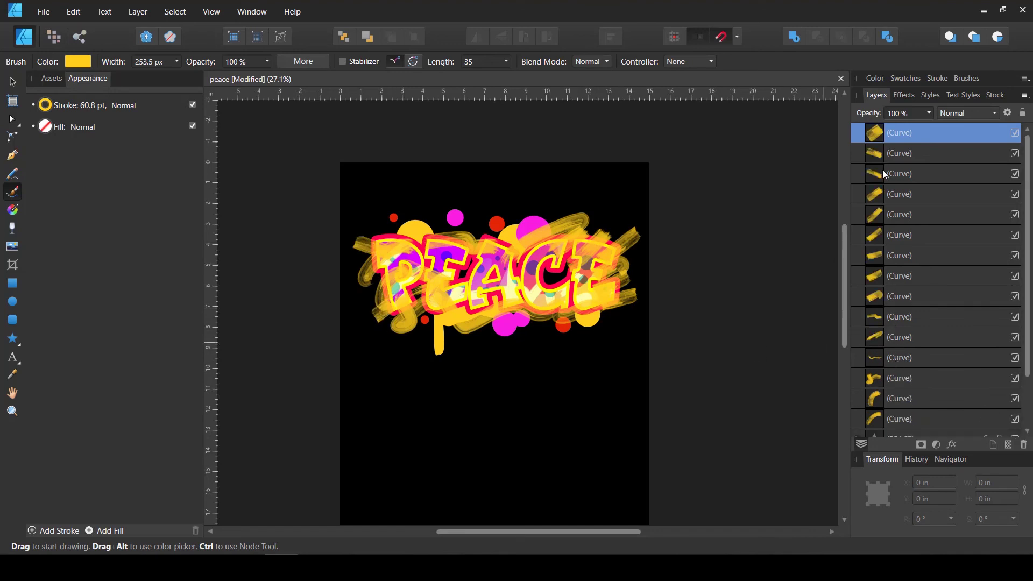
# Step: Select all the yellow brush-stroke curves stacked above the PEACE text
pyautogui.scroll(-2, 885, 174)
pyautogui.keyDown('shift'); pyautogui.click(925, 351); pyautogui.keyUp('shift')
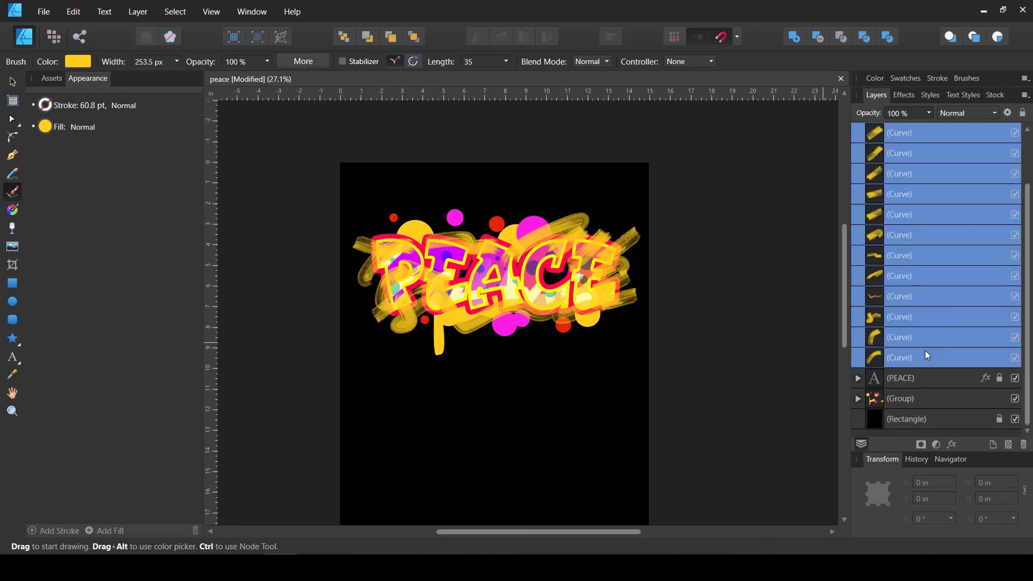
pyautogui.click(48, 127)
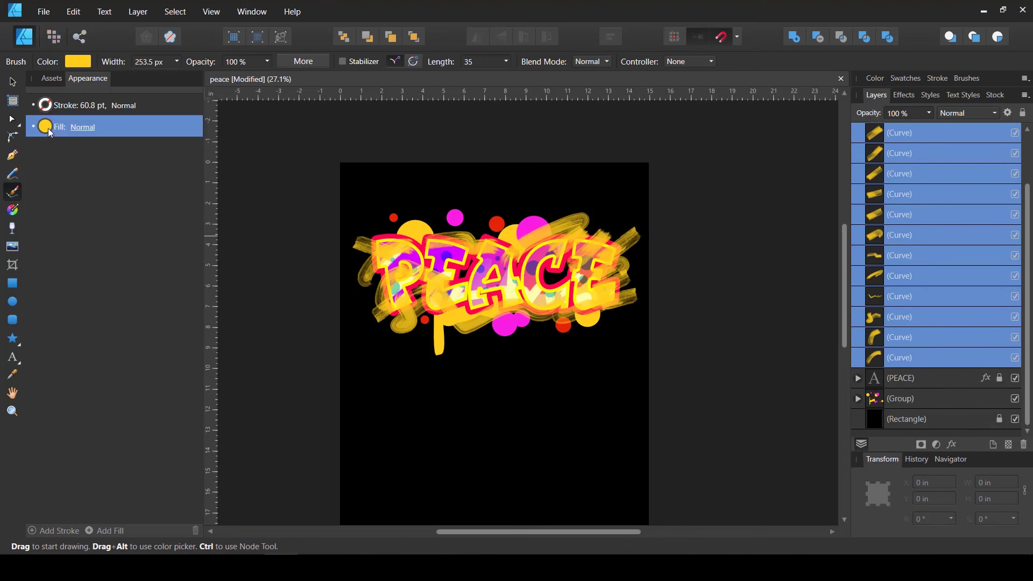
pyautogui.click(47, 128)
pyautogui.moveTo(118, 231)
pyautogui.mouseDown()
pyautogui.moveTo(126, 223)
pyautogui.moveTo(121, 231)
pyautogui.mouseUp()
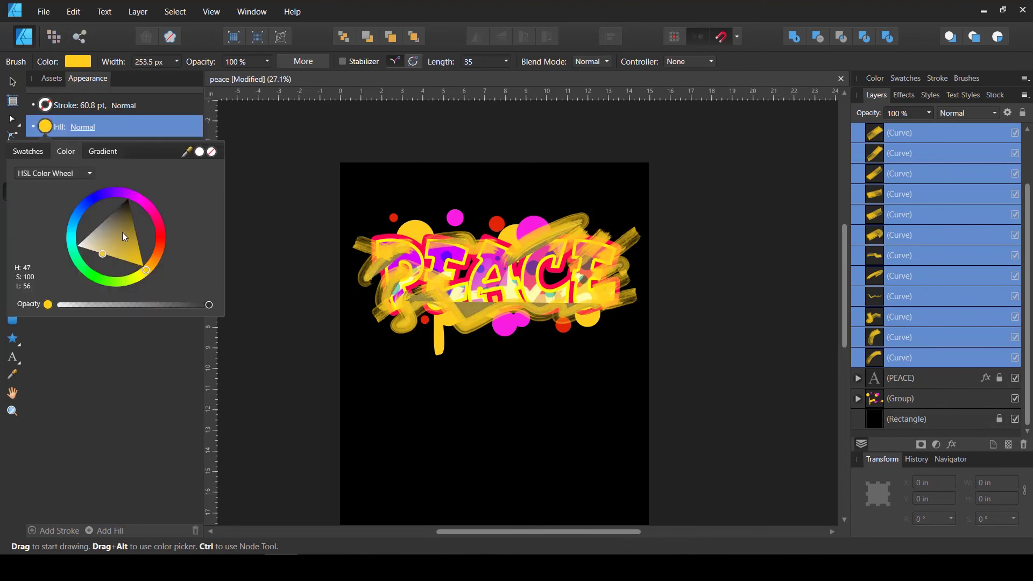
pyautogui.click(211, 153)
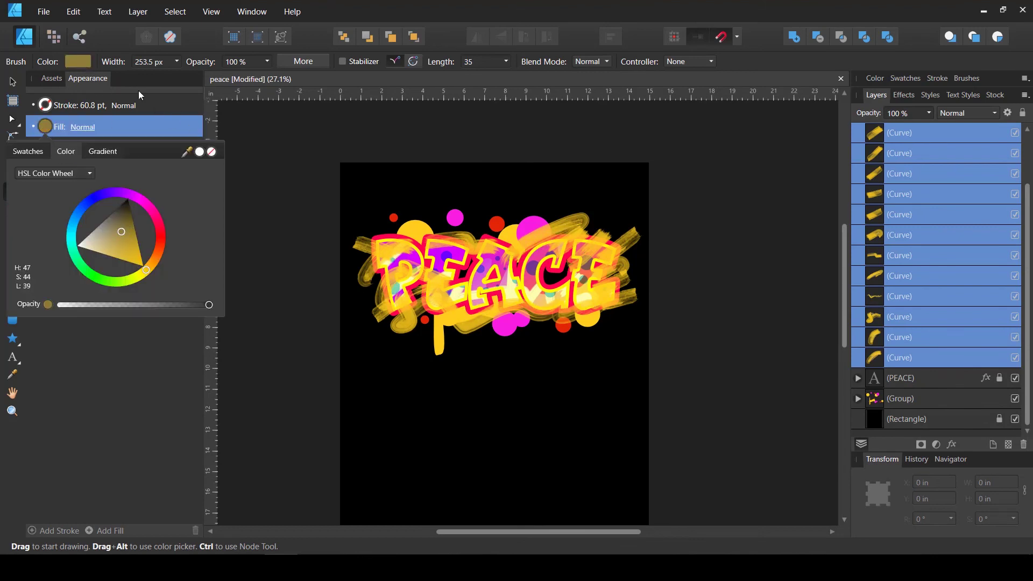
# Step: Change the stroke colour of the selected brush strokes to the recent magenta
pyautogui.click(47, 105)
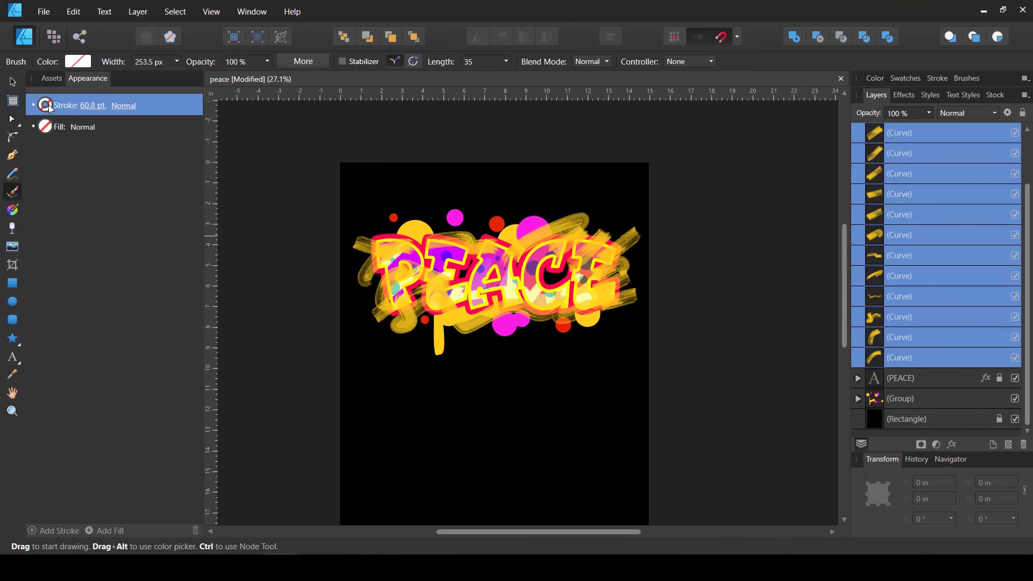
pyautogui.click(47, 105)
pyautogui.click(73, 151)
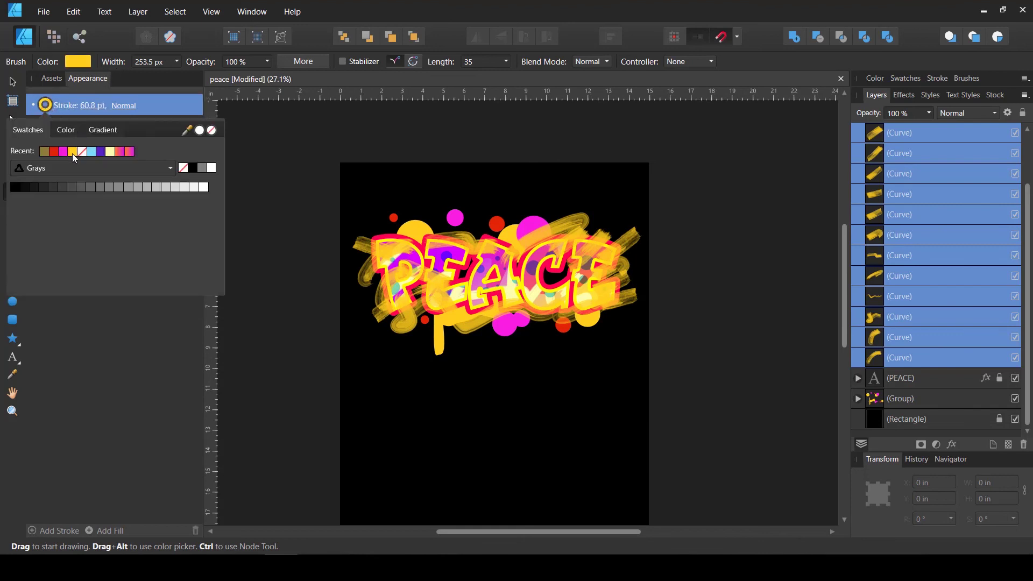
pyautogui.click(62, 152)
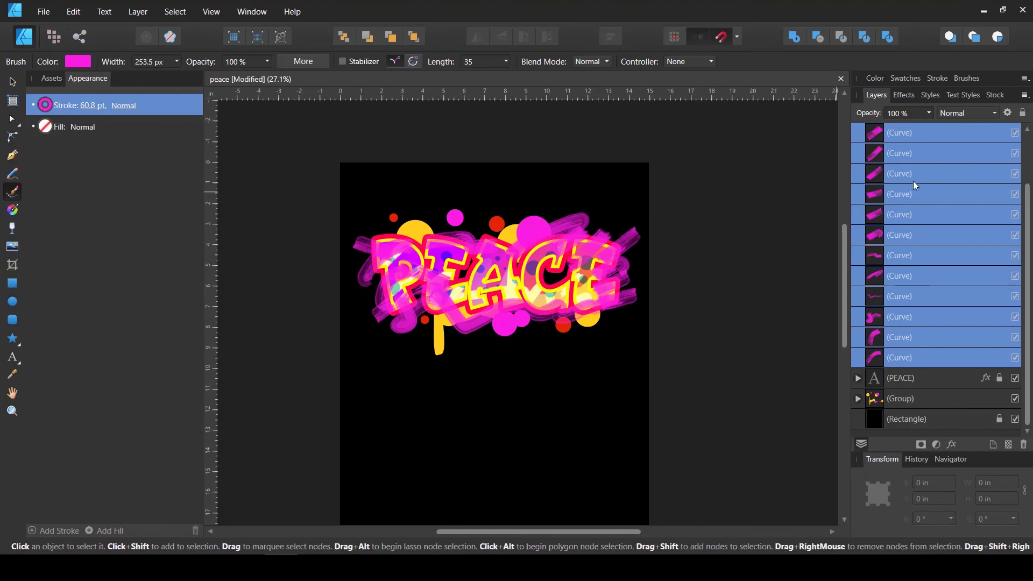
# Step: Group the magenta brush strokes and place the group beneath the circles group, just above the black rectangle
pyautogui.hotkey('ctrl', 'g')
pyautogui.moveTo(880, 135)
pyautogui.mouseDown()
pyautogui.moveTo(873, 188)
pyautogui.moveTo(865, 186)
pyautogui.mouseUp()
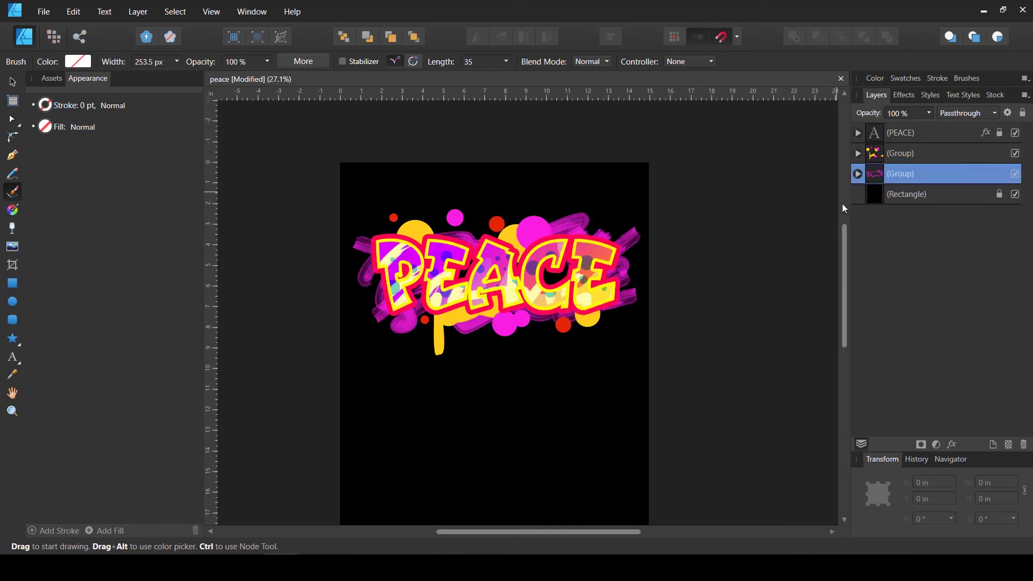
# Step: Select all the magenta brush-stroke curves inside the group directly above the black rectangle
pyautogui.press('v')
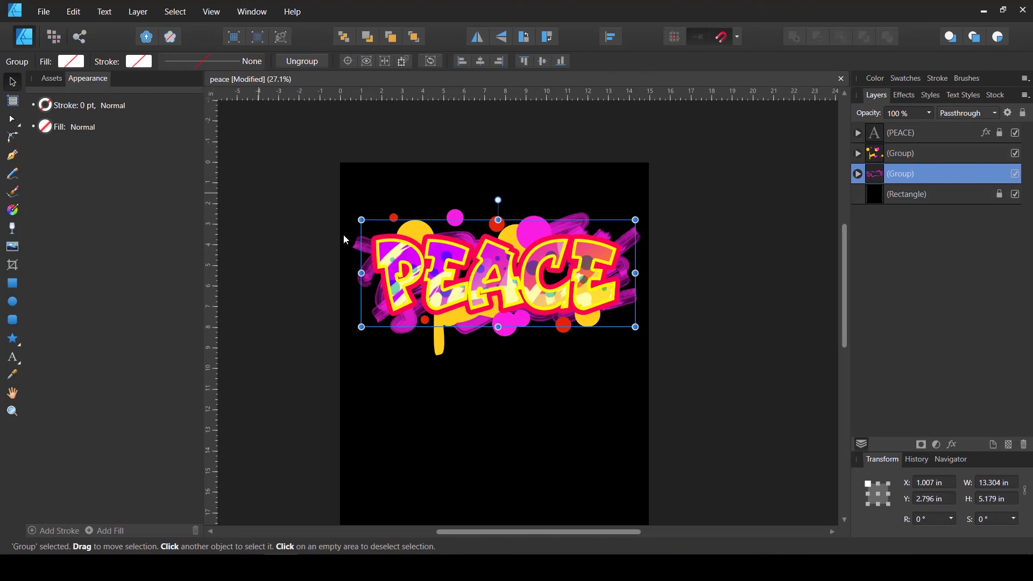
pyautogui.click(858, 174)
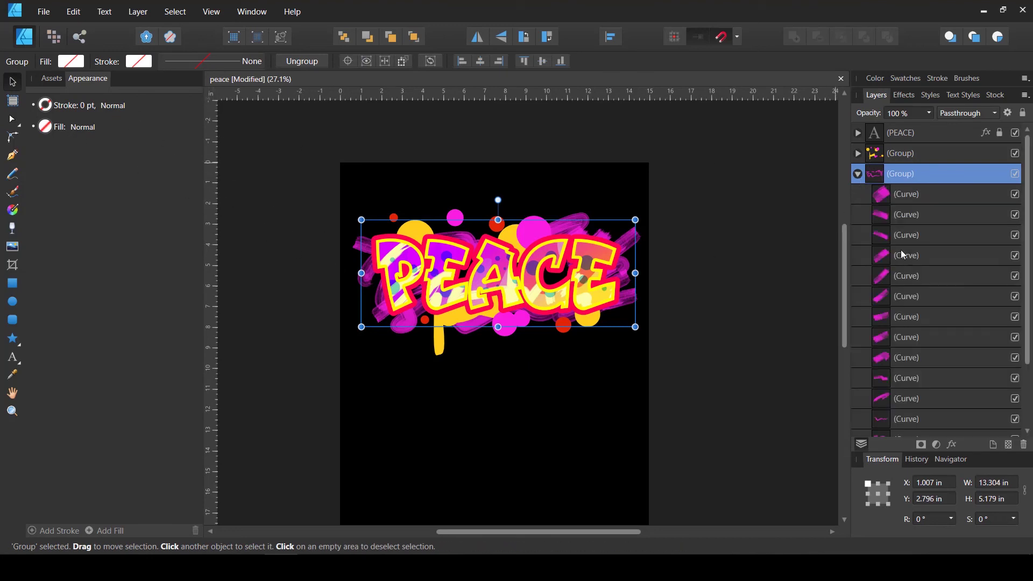
pyautogui.click(889, 195)
pyautogui.scroll(-3, 895, 320)
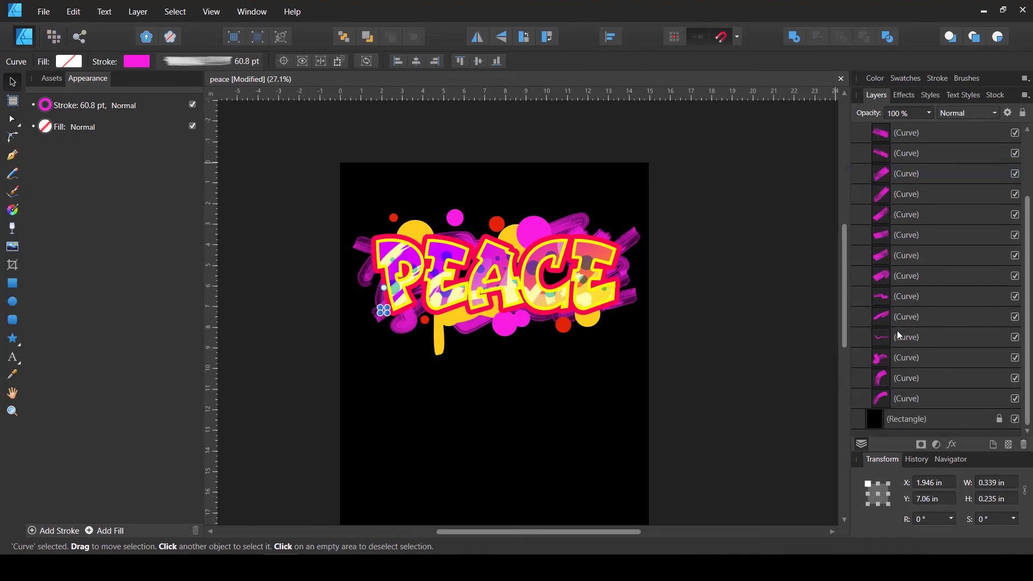
pyautogui.keyDown('shift'); pyautogui.click(898, 399); pyautogui.keyUp('shift')
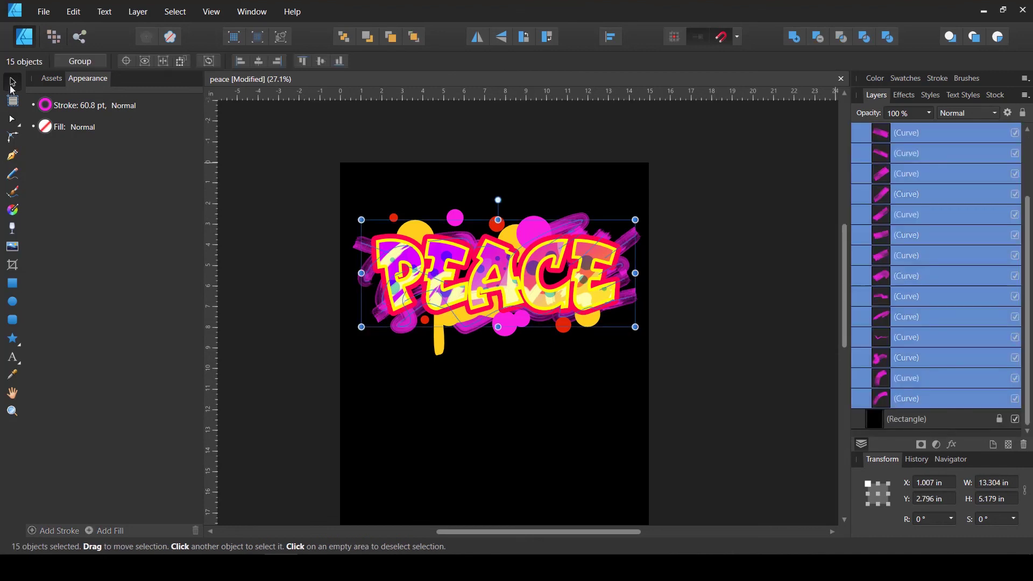
# Step: Change the stroke colour of the selected brush strokes to pale cyan-blue, HSL 190, 100, 86, and deselect them
pyautogui.click(46, 106)
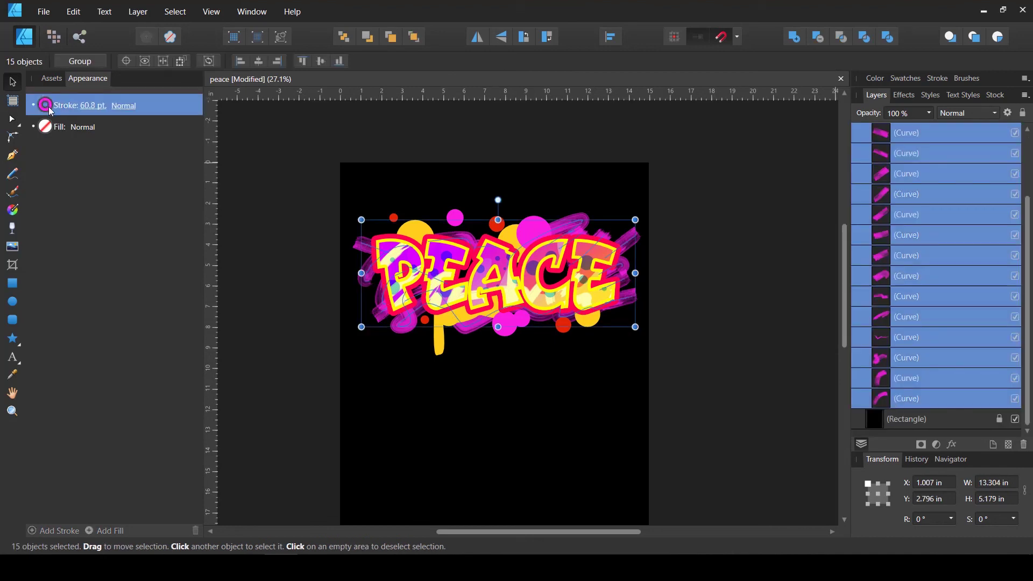
pyautogui.click(47, 106)
pyautogui.moveTo(141, 179)
pyautogui.mouseDown()
pyautogui.moveTo(85, 183)
pyautogui.moveTo(75, 198)
pyautogui.moveTo(126, 189)
pyautogui.moveTo(67, 214)
pyautogui.moveTo(123, 191)
pyautogui.mouseUp()
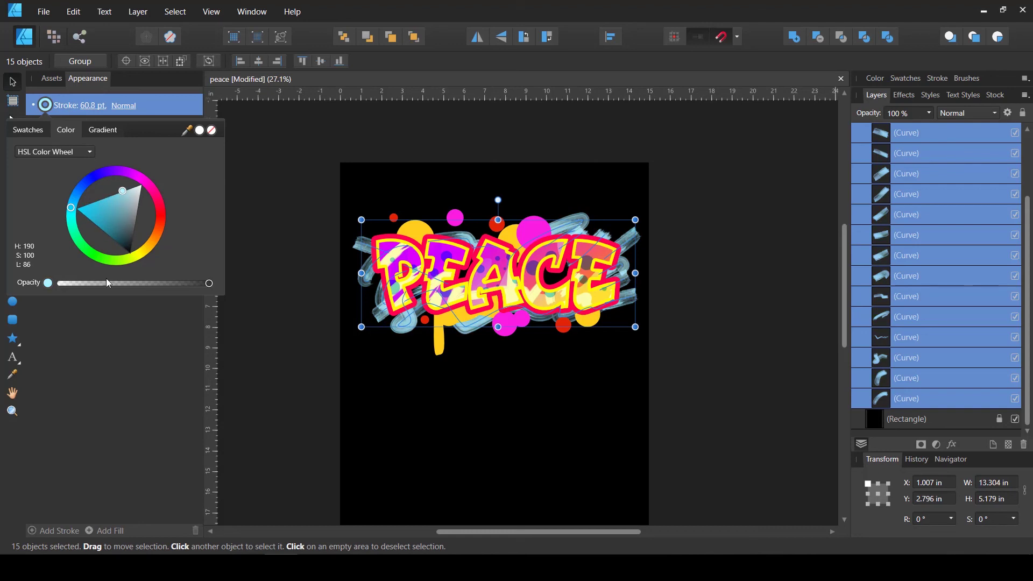
pyautogui.click(718, 229)
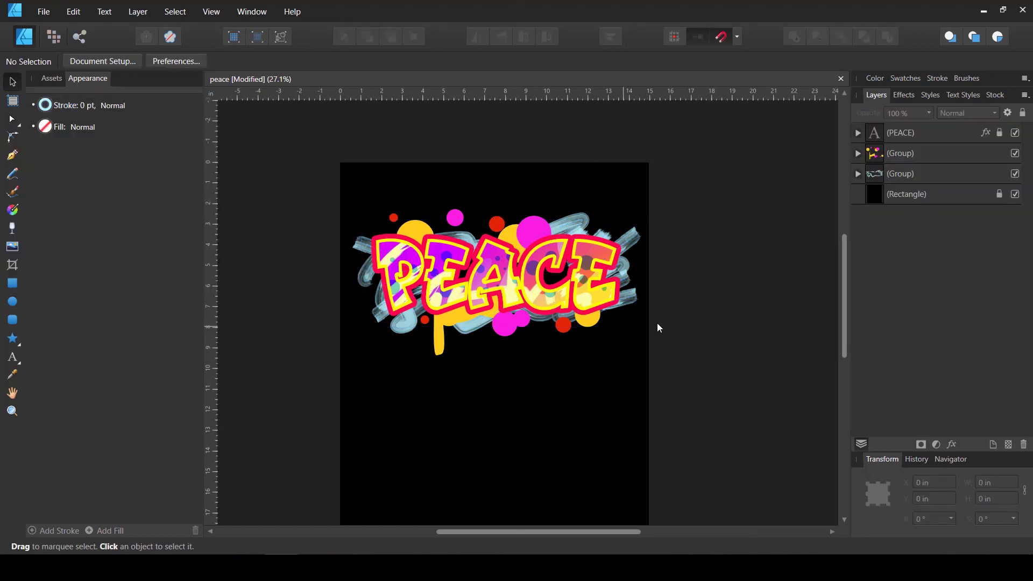
# Step: Toggle the visibility of the pale-blue brush-stroke group to compare the design with and without it, leaving the group hidden
pyautogui.scroll(-1, 658, 326)
pyautogui.click(1014, 174)
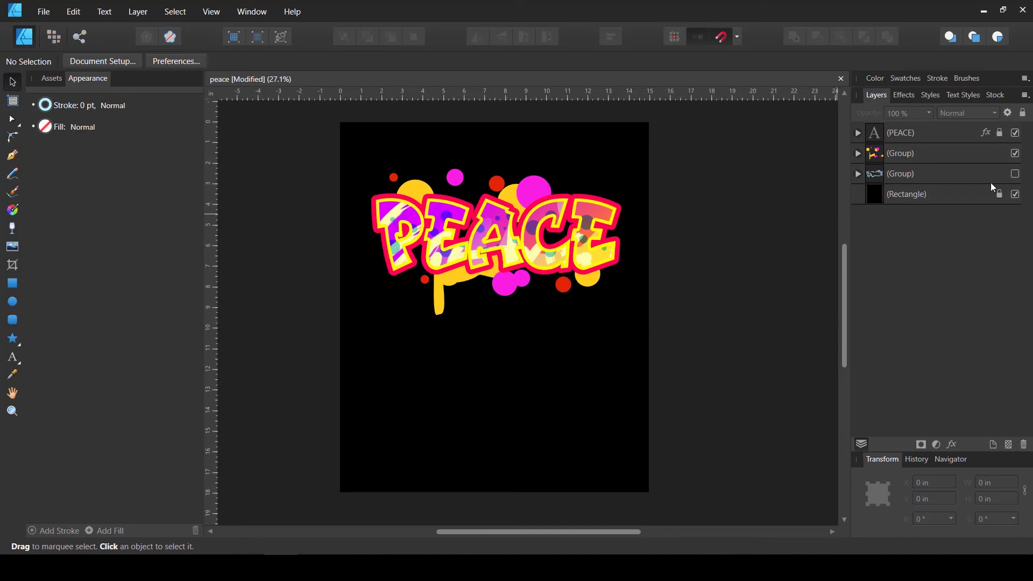
pyautogui.click(1014, 174)
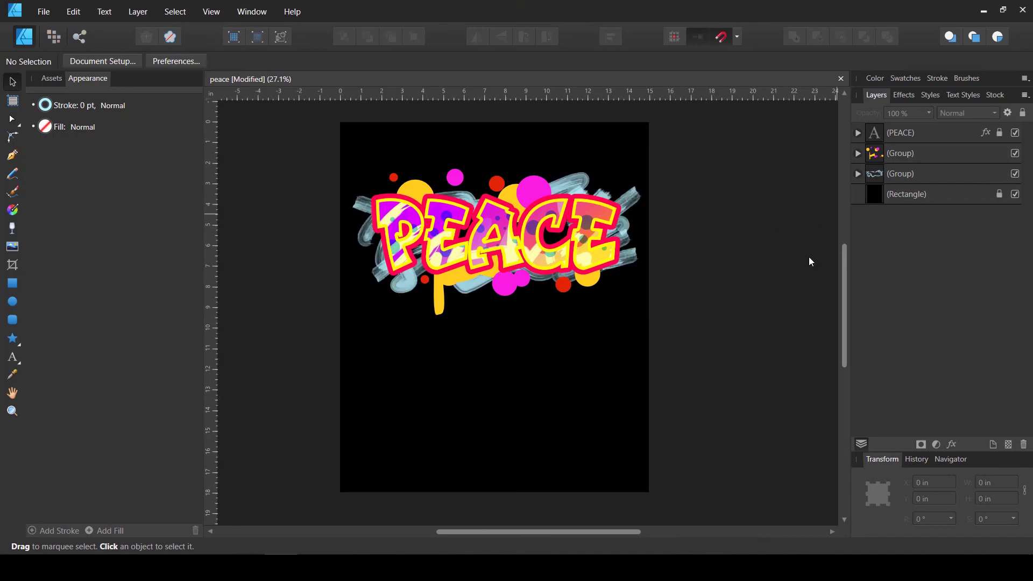
pyautogui.click(1016, 175)
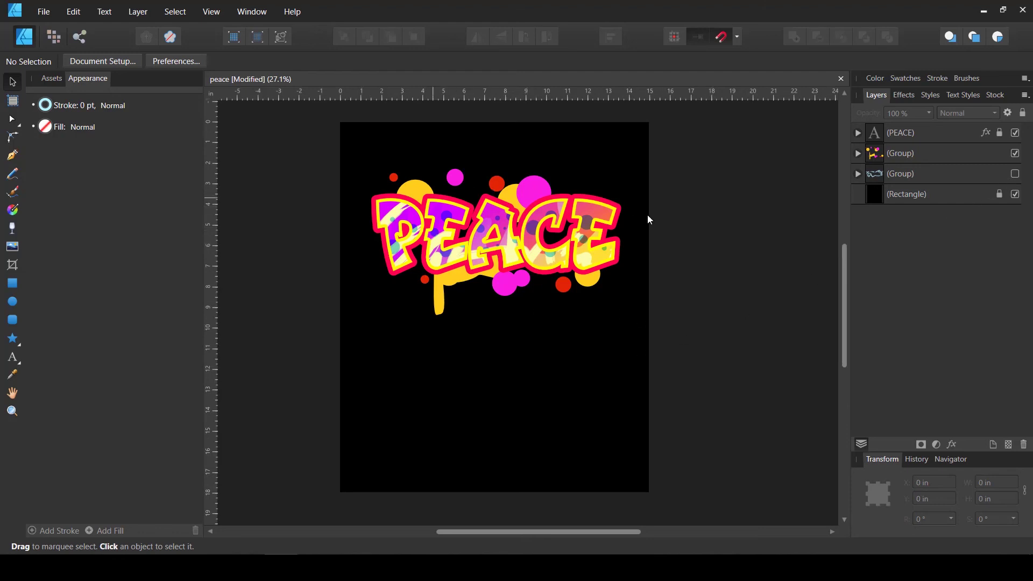
pyautogui.scroll(1, 689, 334)
pyautogui.scroll(1, 689, 334)
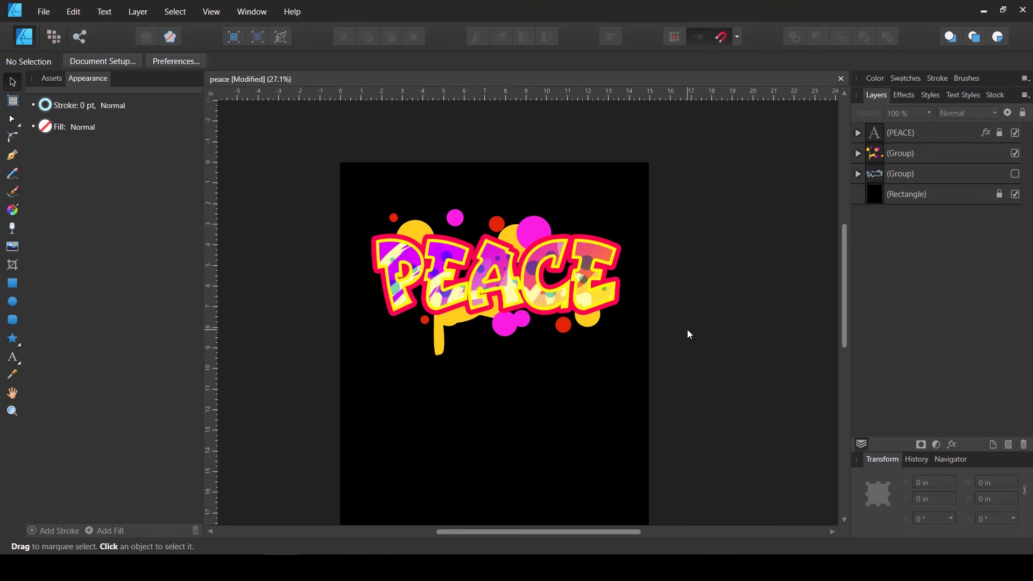